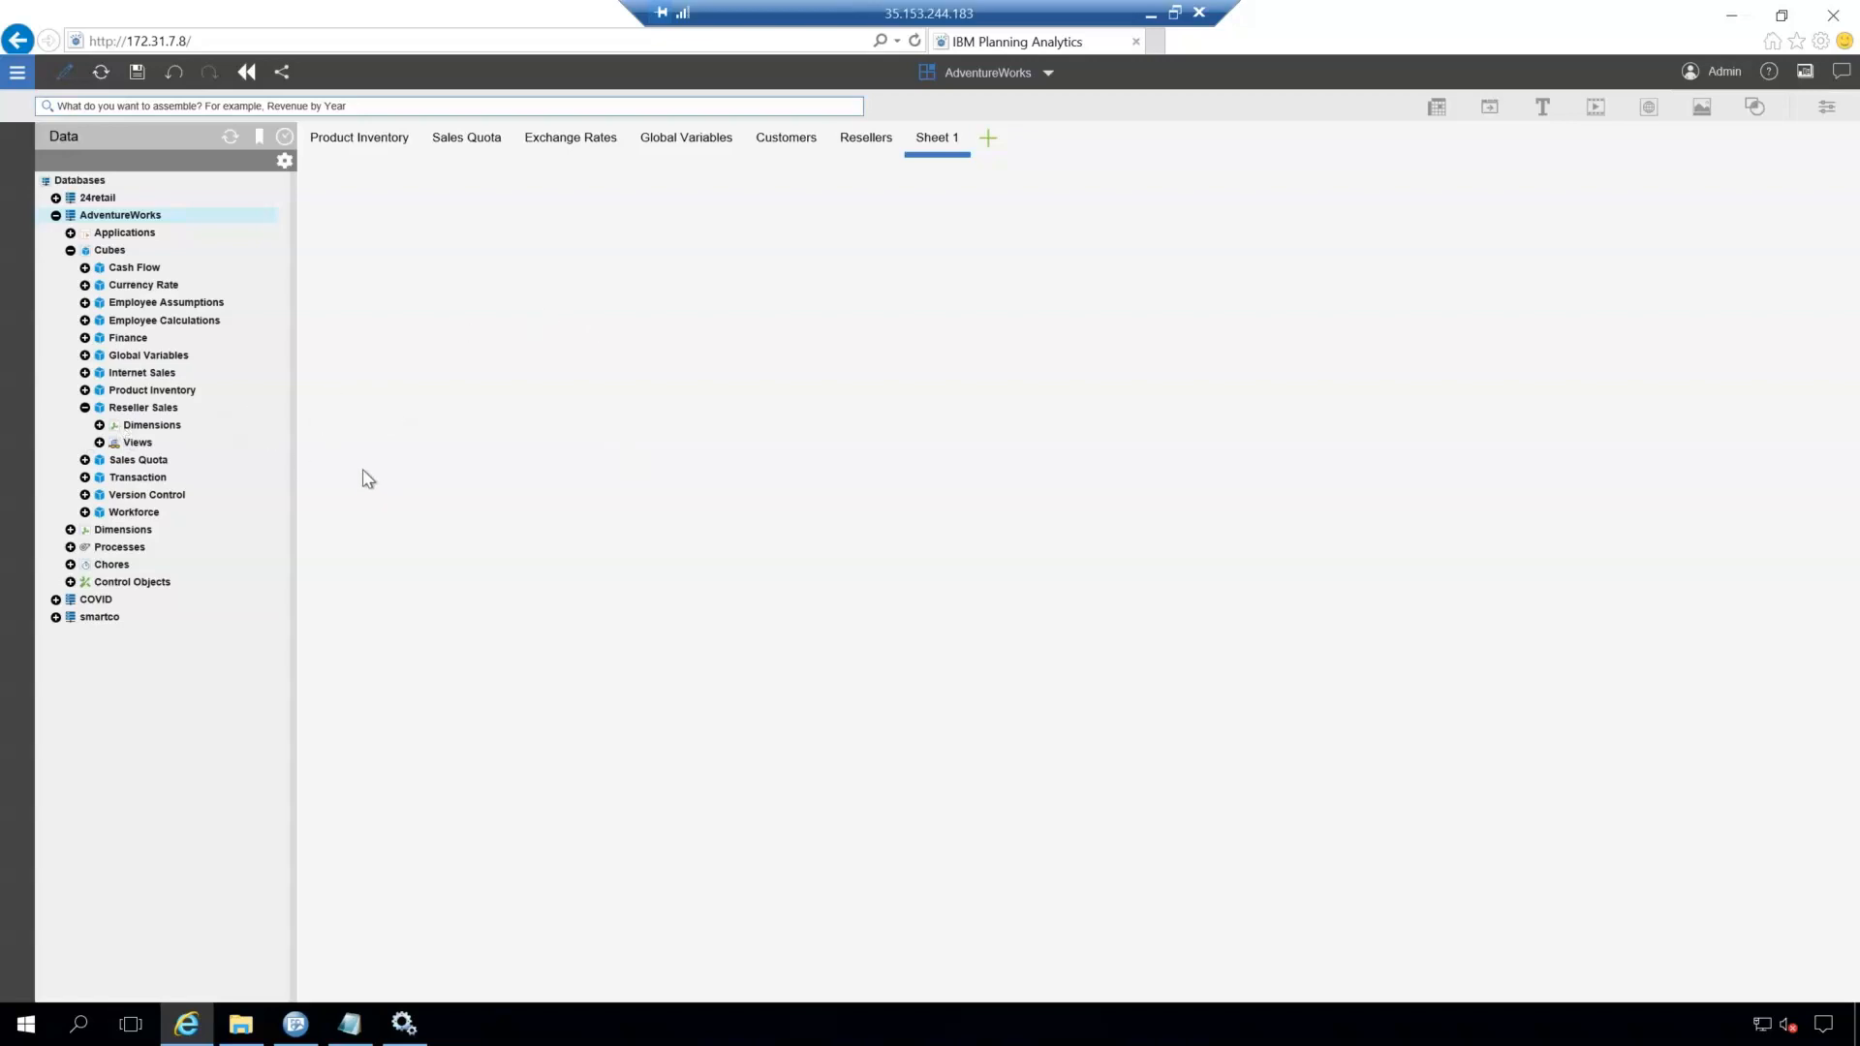
# Step: Add the Reseller Sales cube's 2012 Reseller Sales view to Sheet 1 and enlarge it to show more rows
pyautogui.click(99, 427)
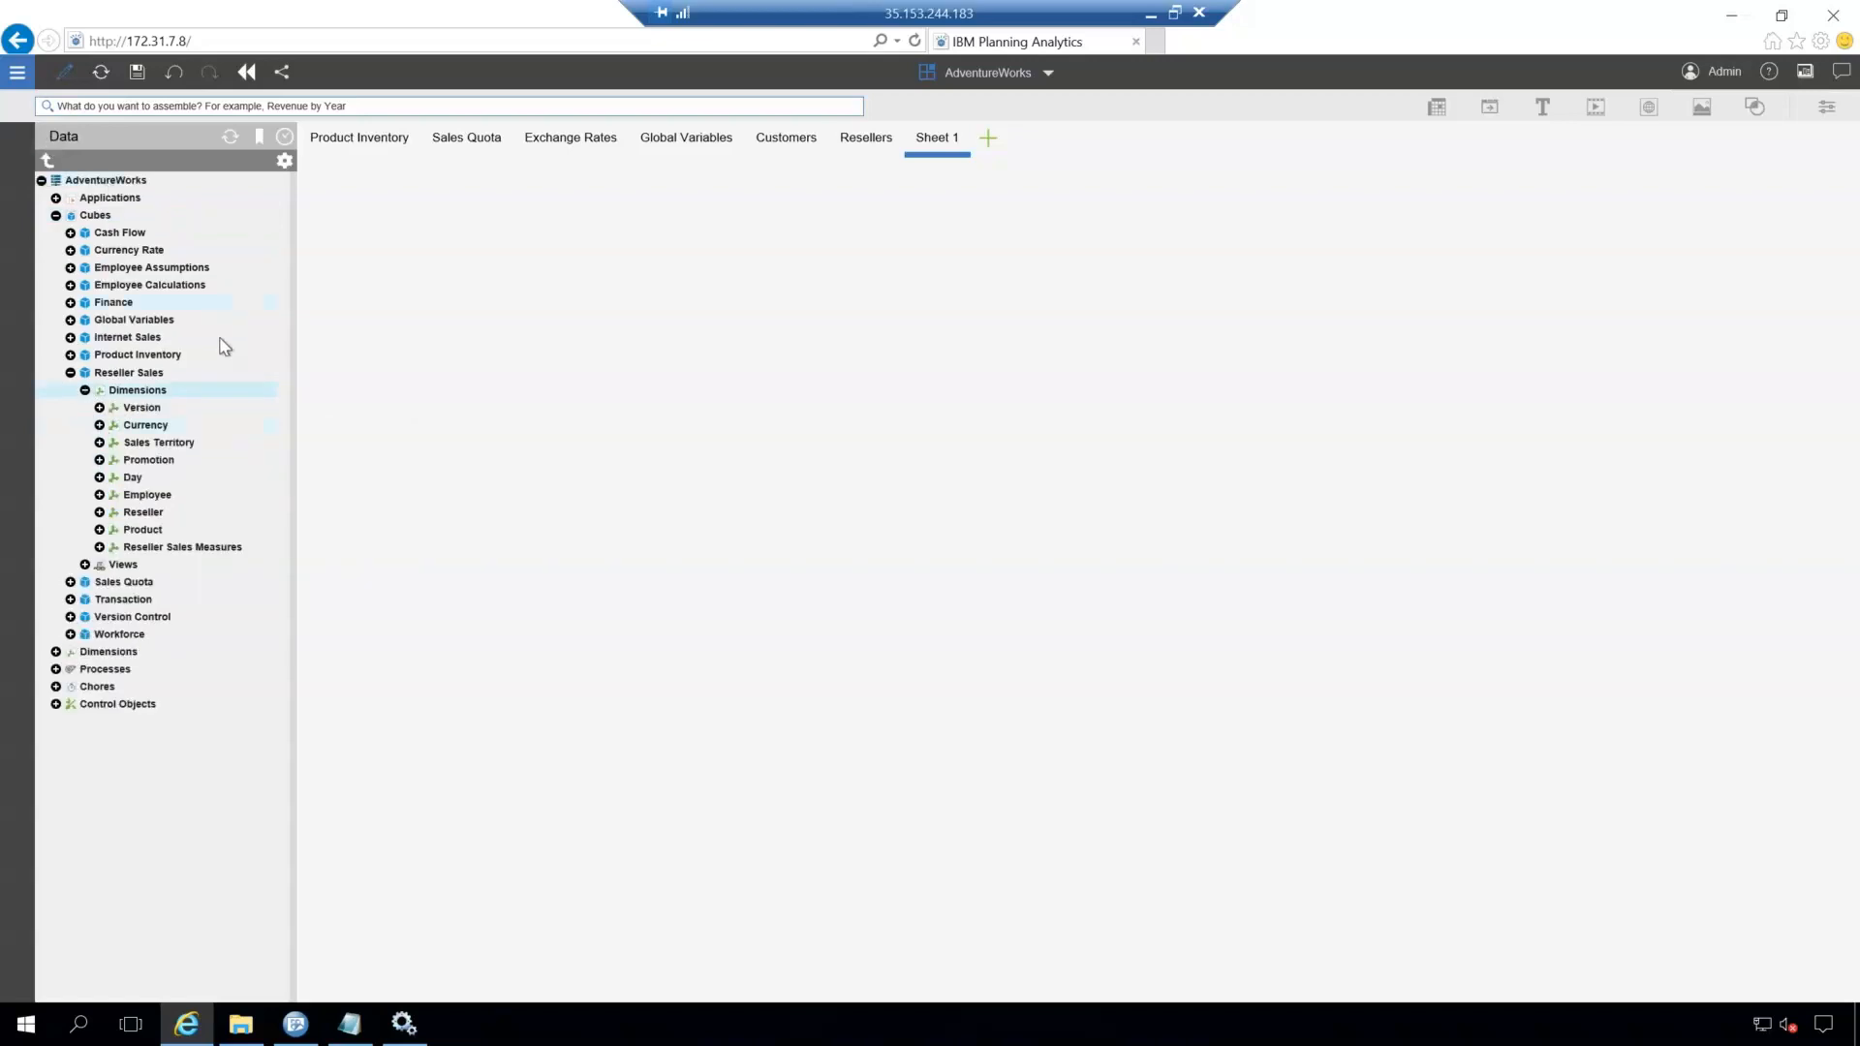
pyautogui.click(92, 568)
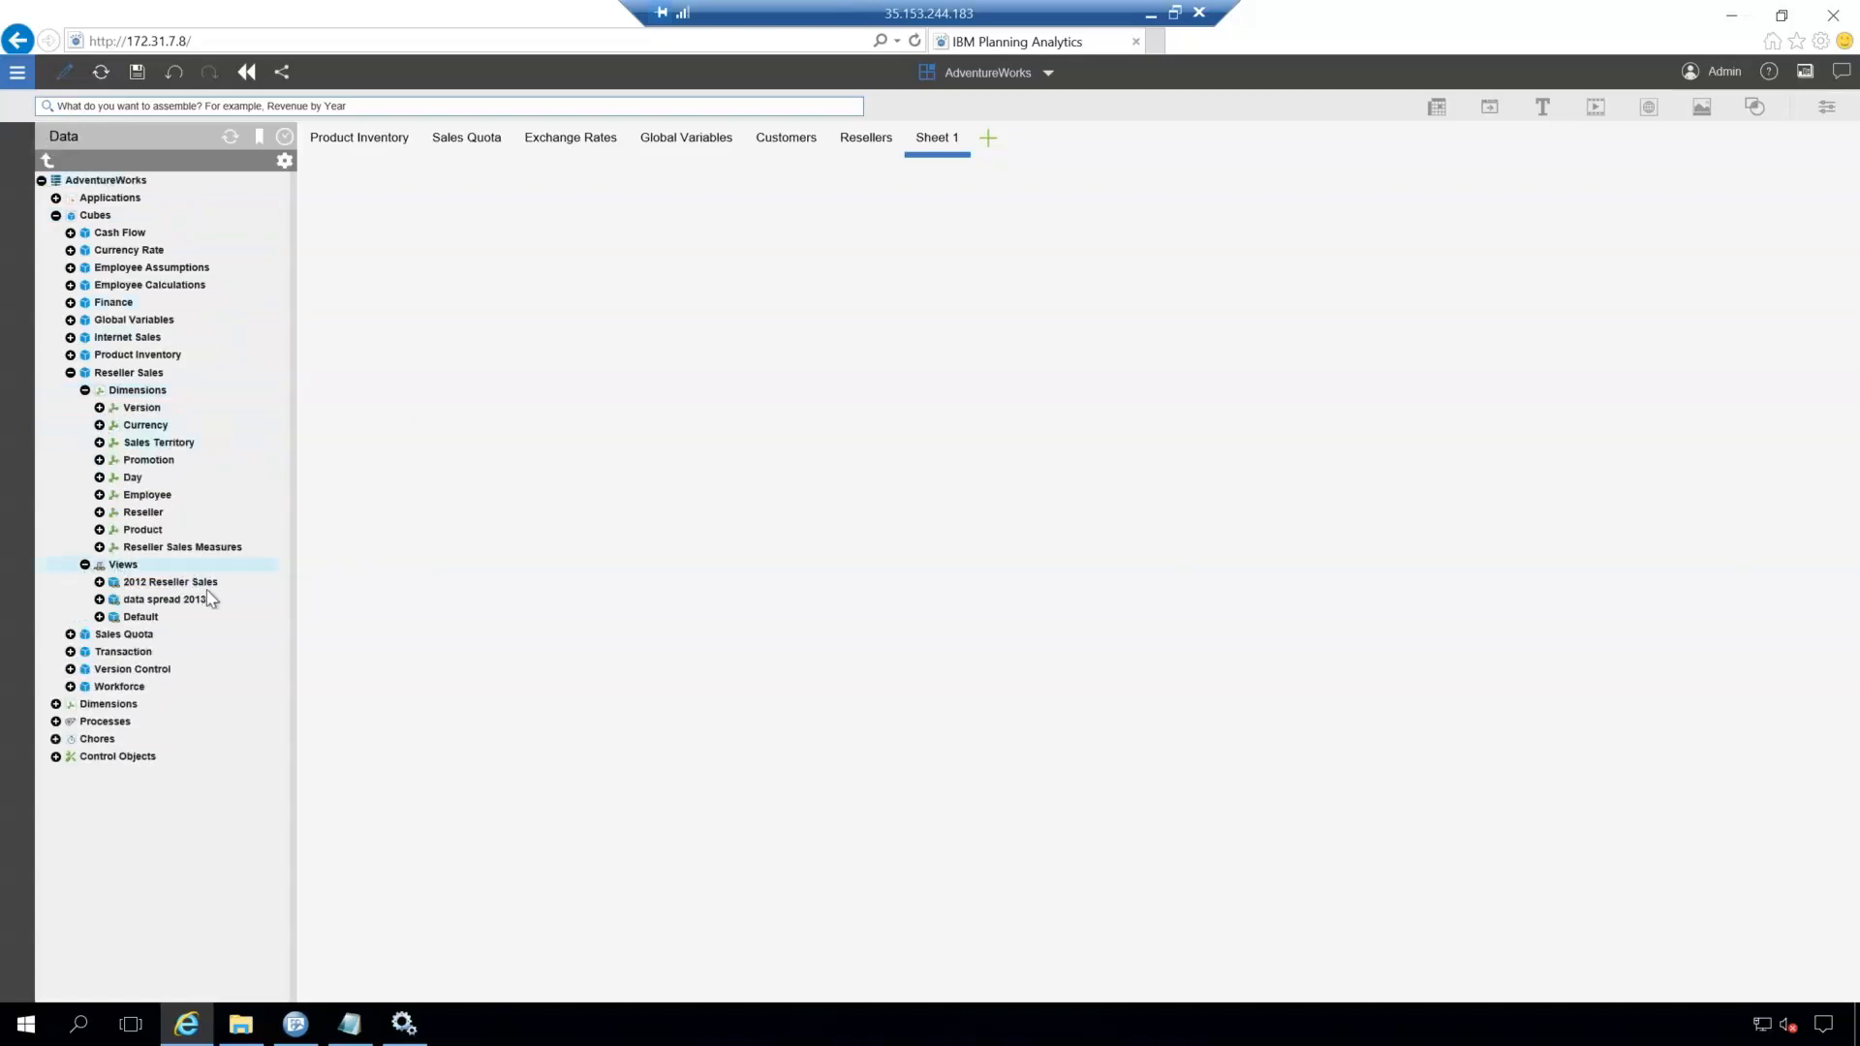
pyautogui.rightClick(210, 585)
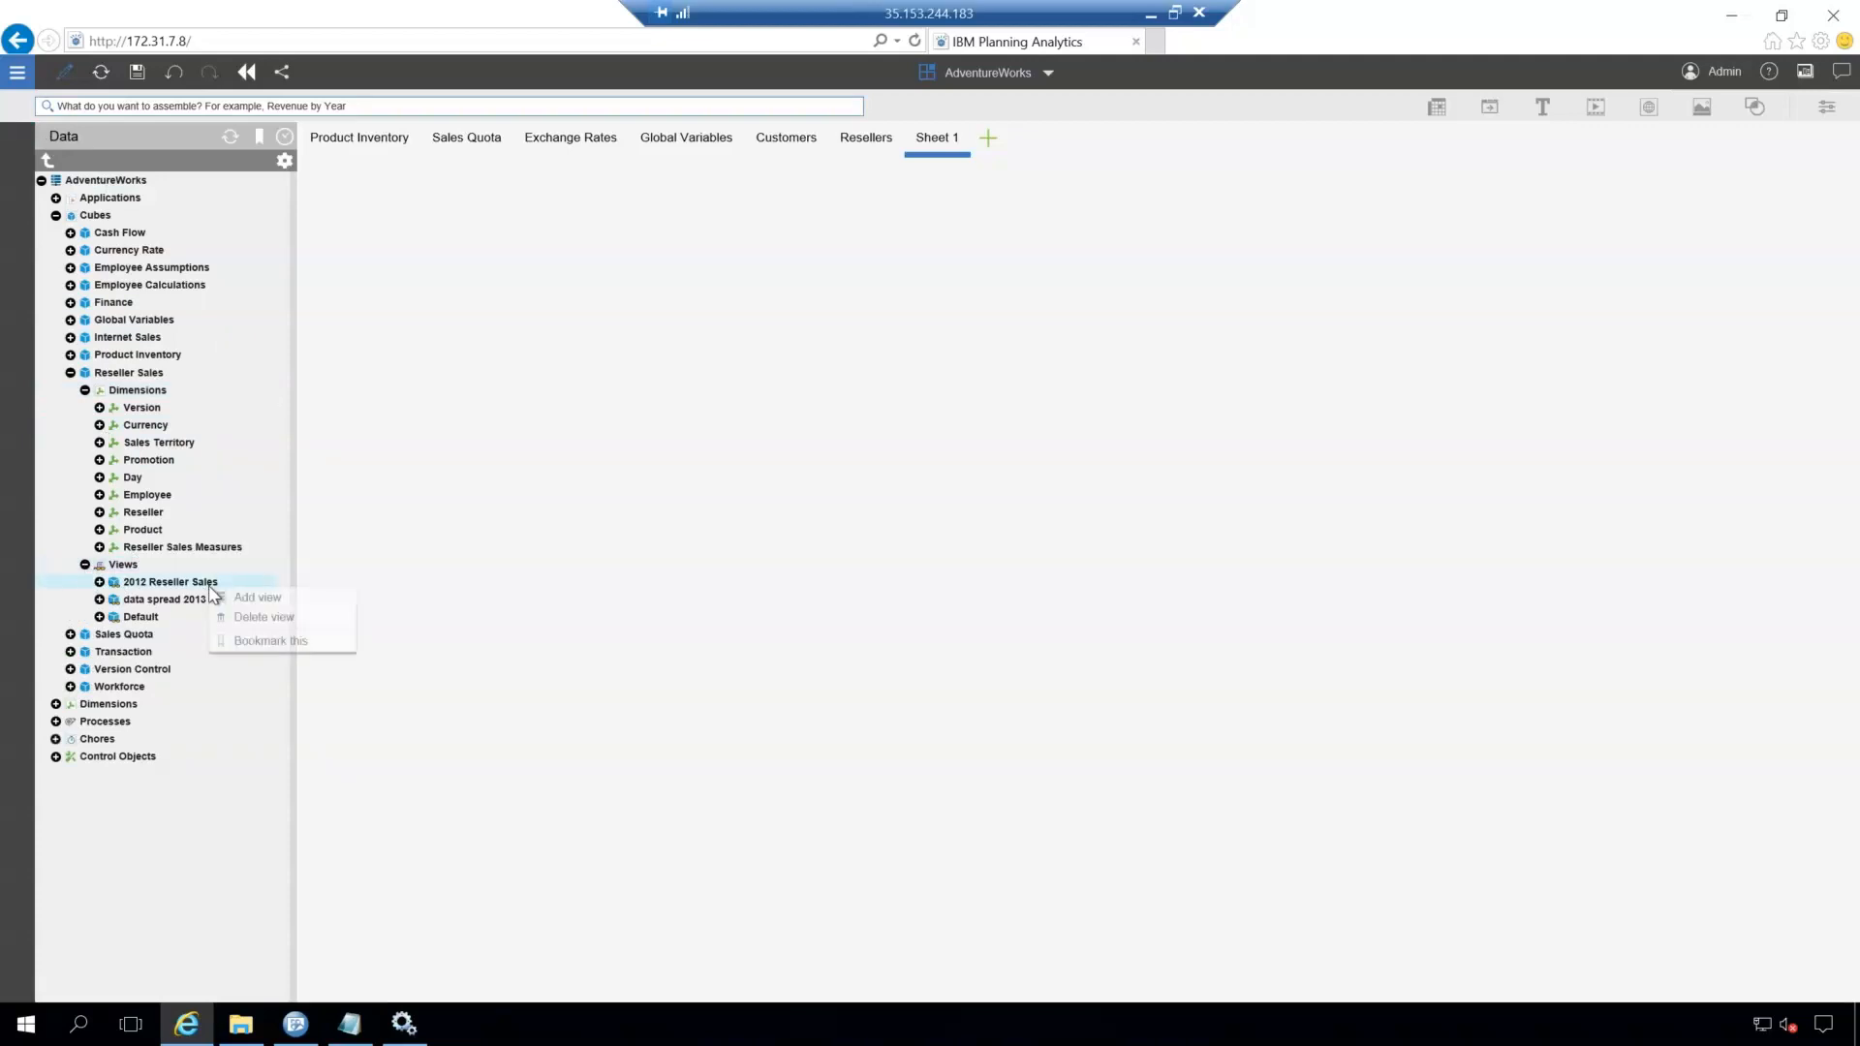
pyautogui.click(258, 599)
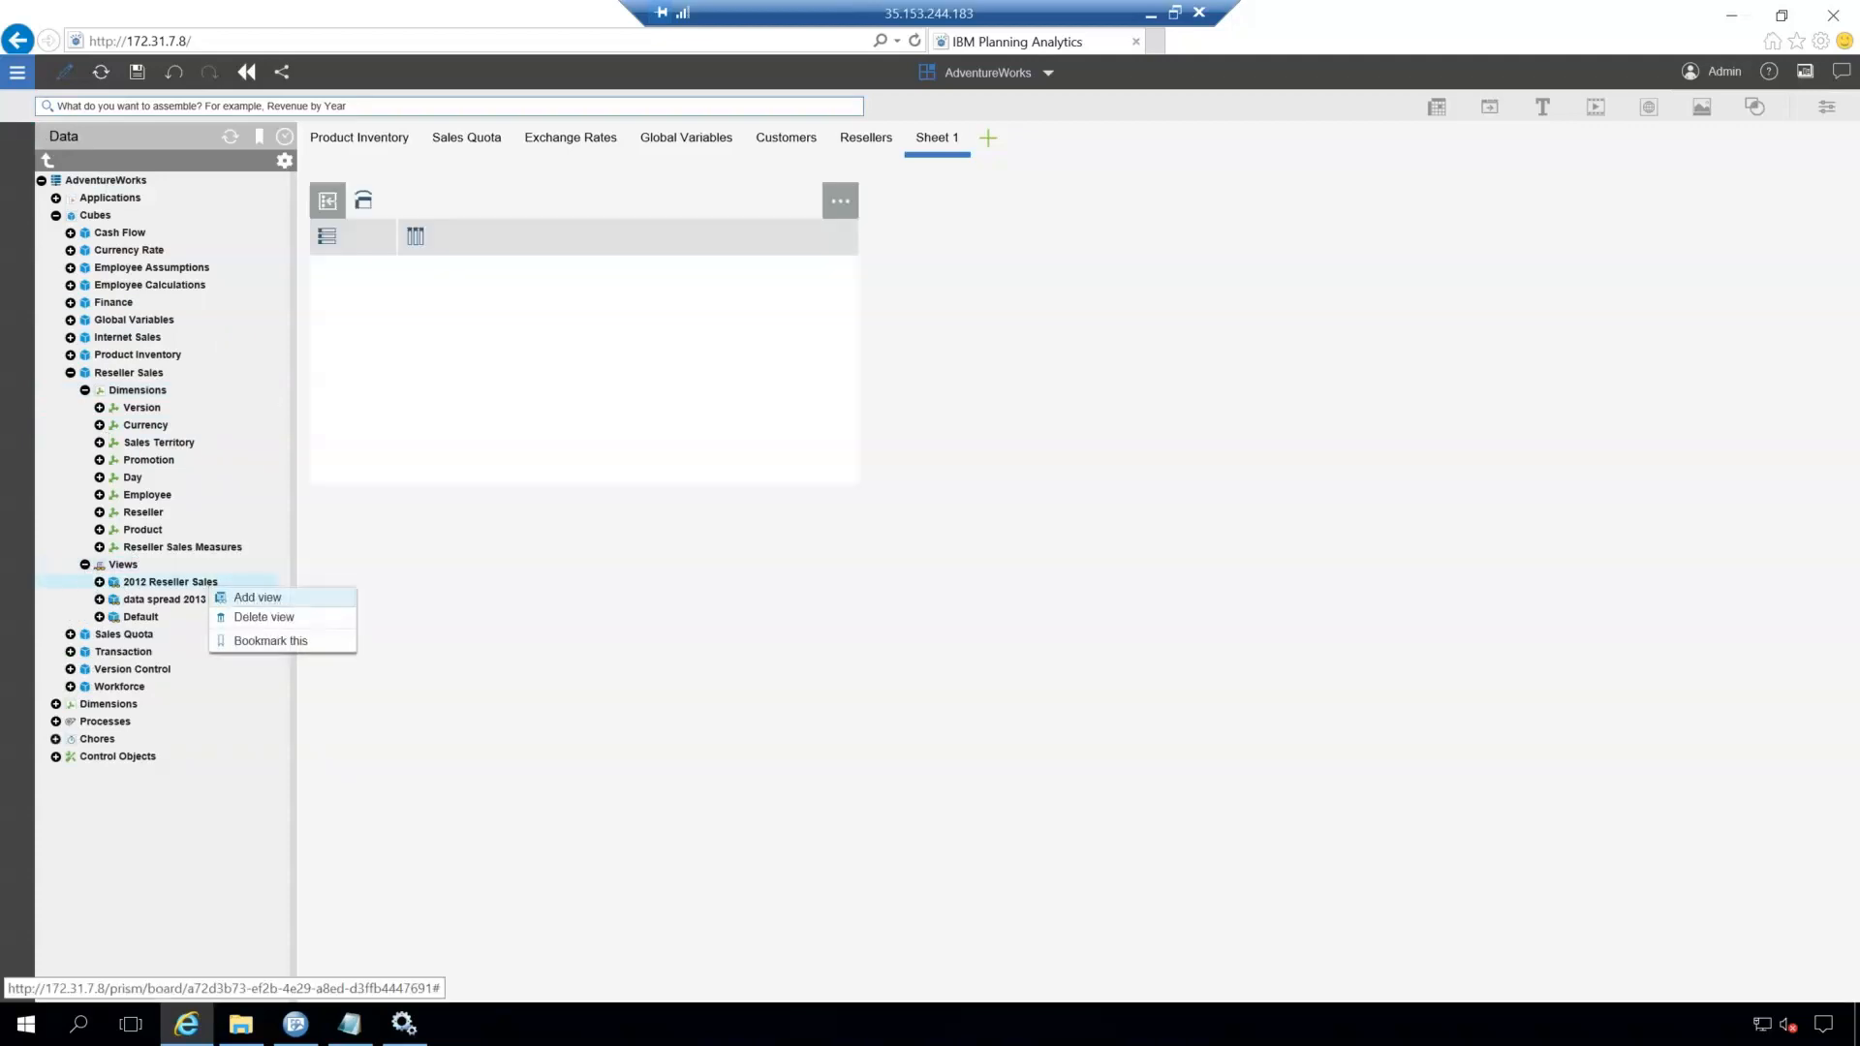
pyautogui.moveTo(863, 489); pyautogui.dragTo(1249, 967)
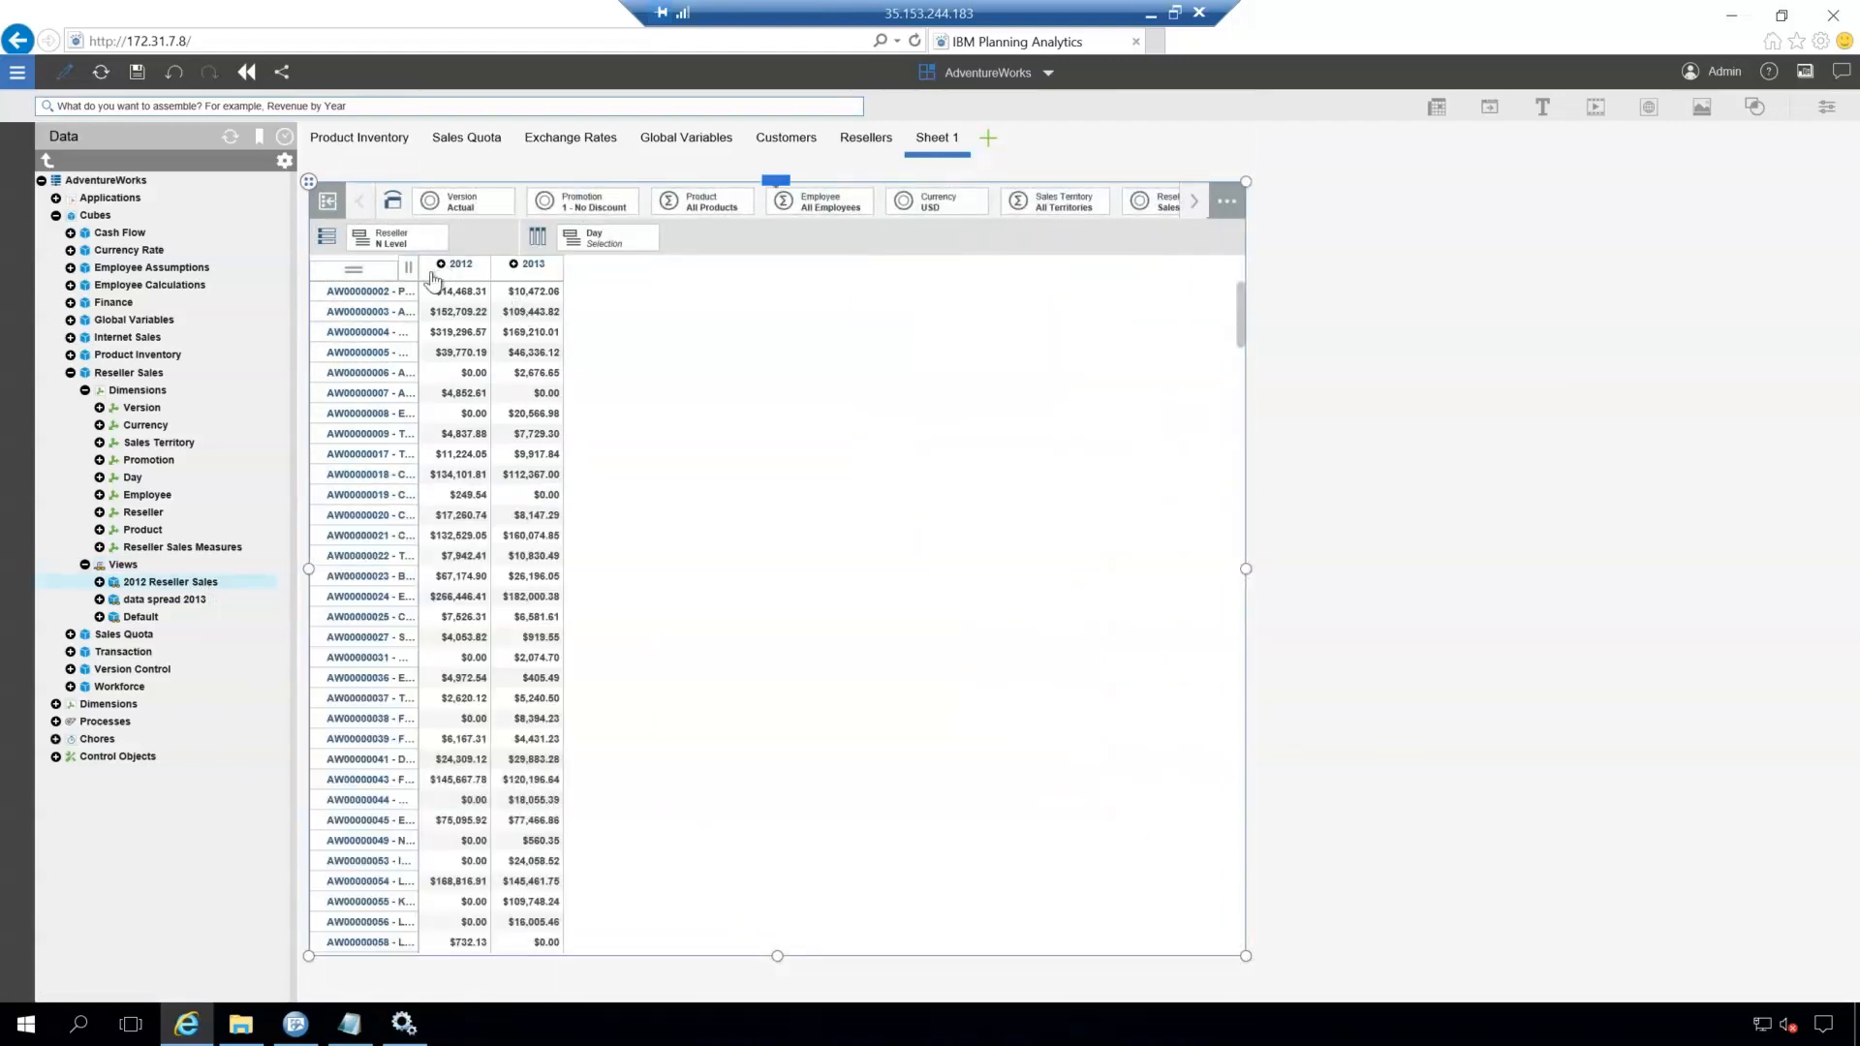
# Step: Widen the reseller name and year columns, and fit the view's frame around the table slightly lower on the sheet
pyautogui.moveTo(418, 287); pyautogui.dragTo(590, 338)
pyautogui.moveTo(665, 273); pyautogui.dragTo(689, 275)
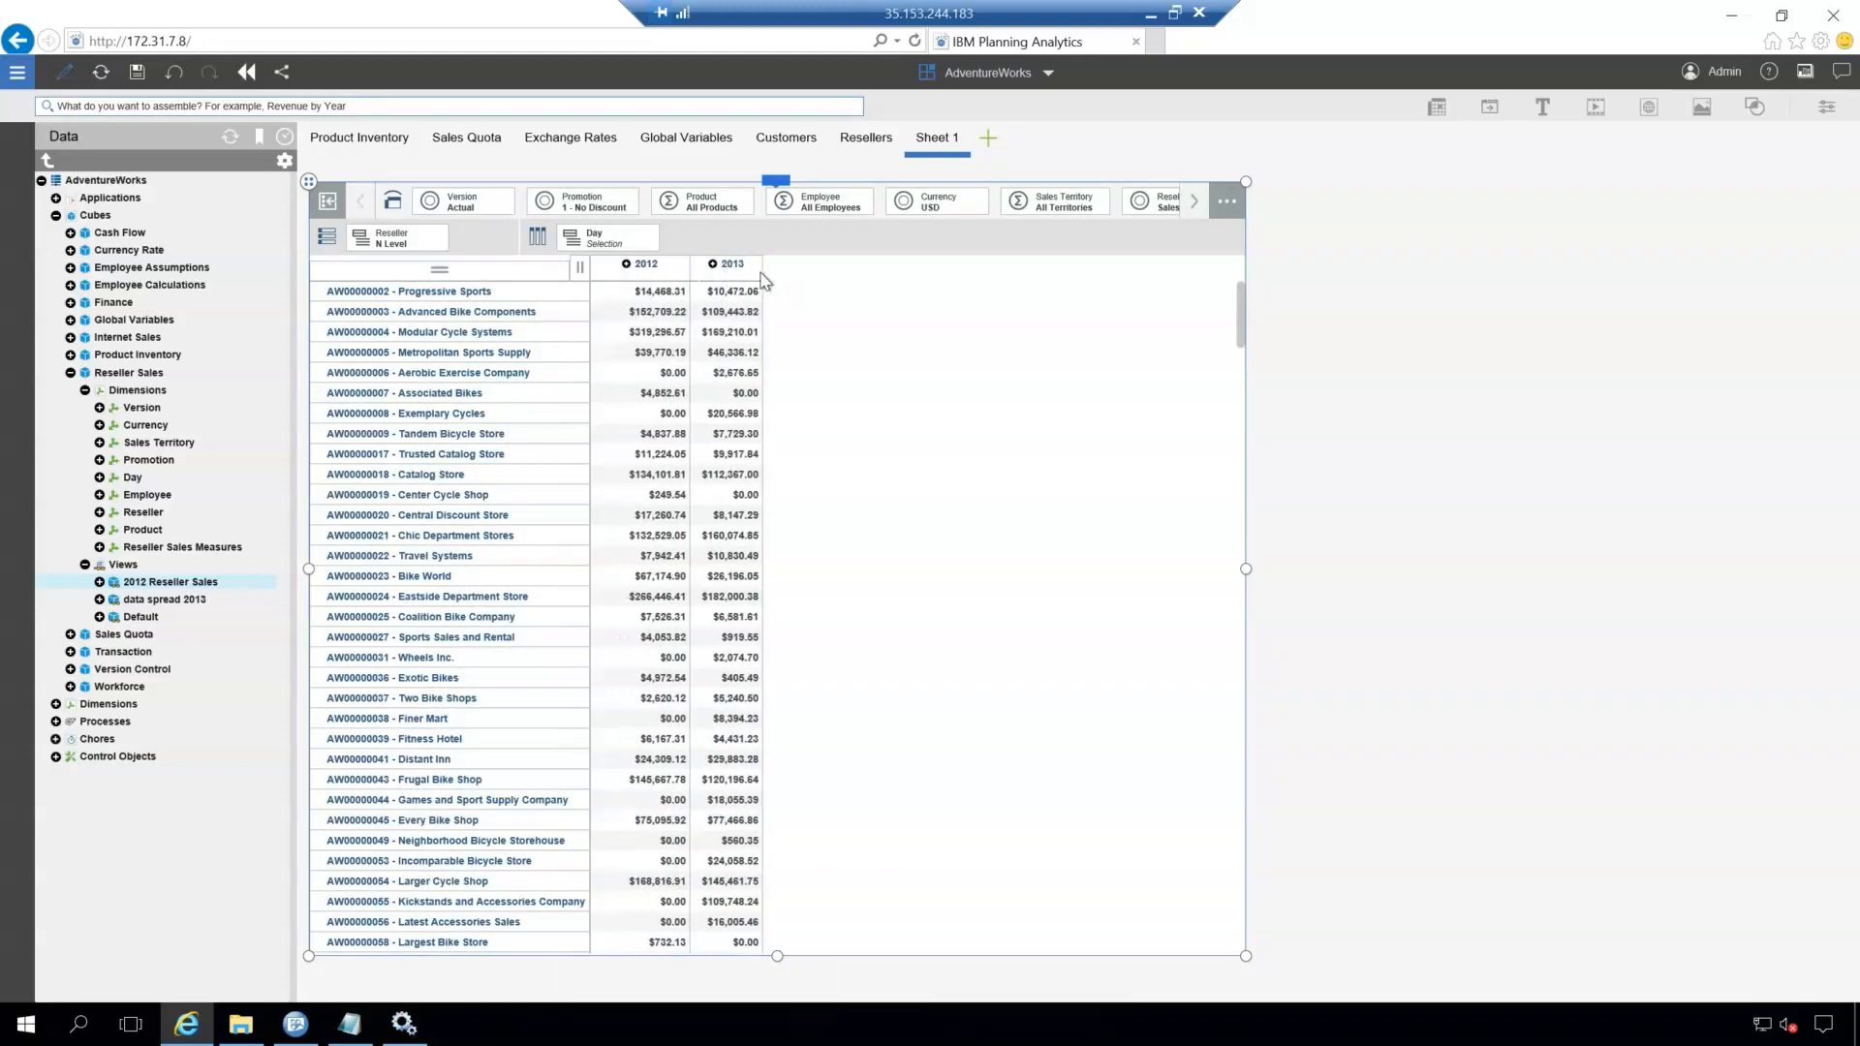
pyautogui.moveTo(762, 281); pyautogui.dragTo(794, 281)
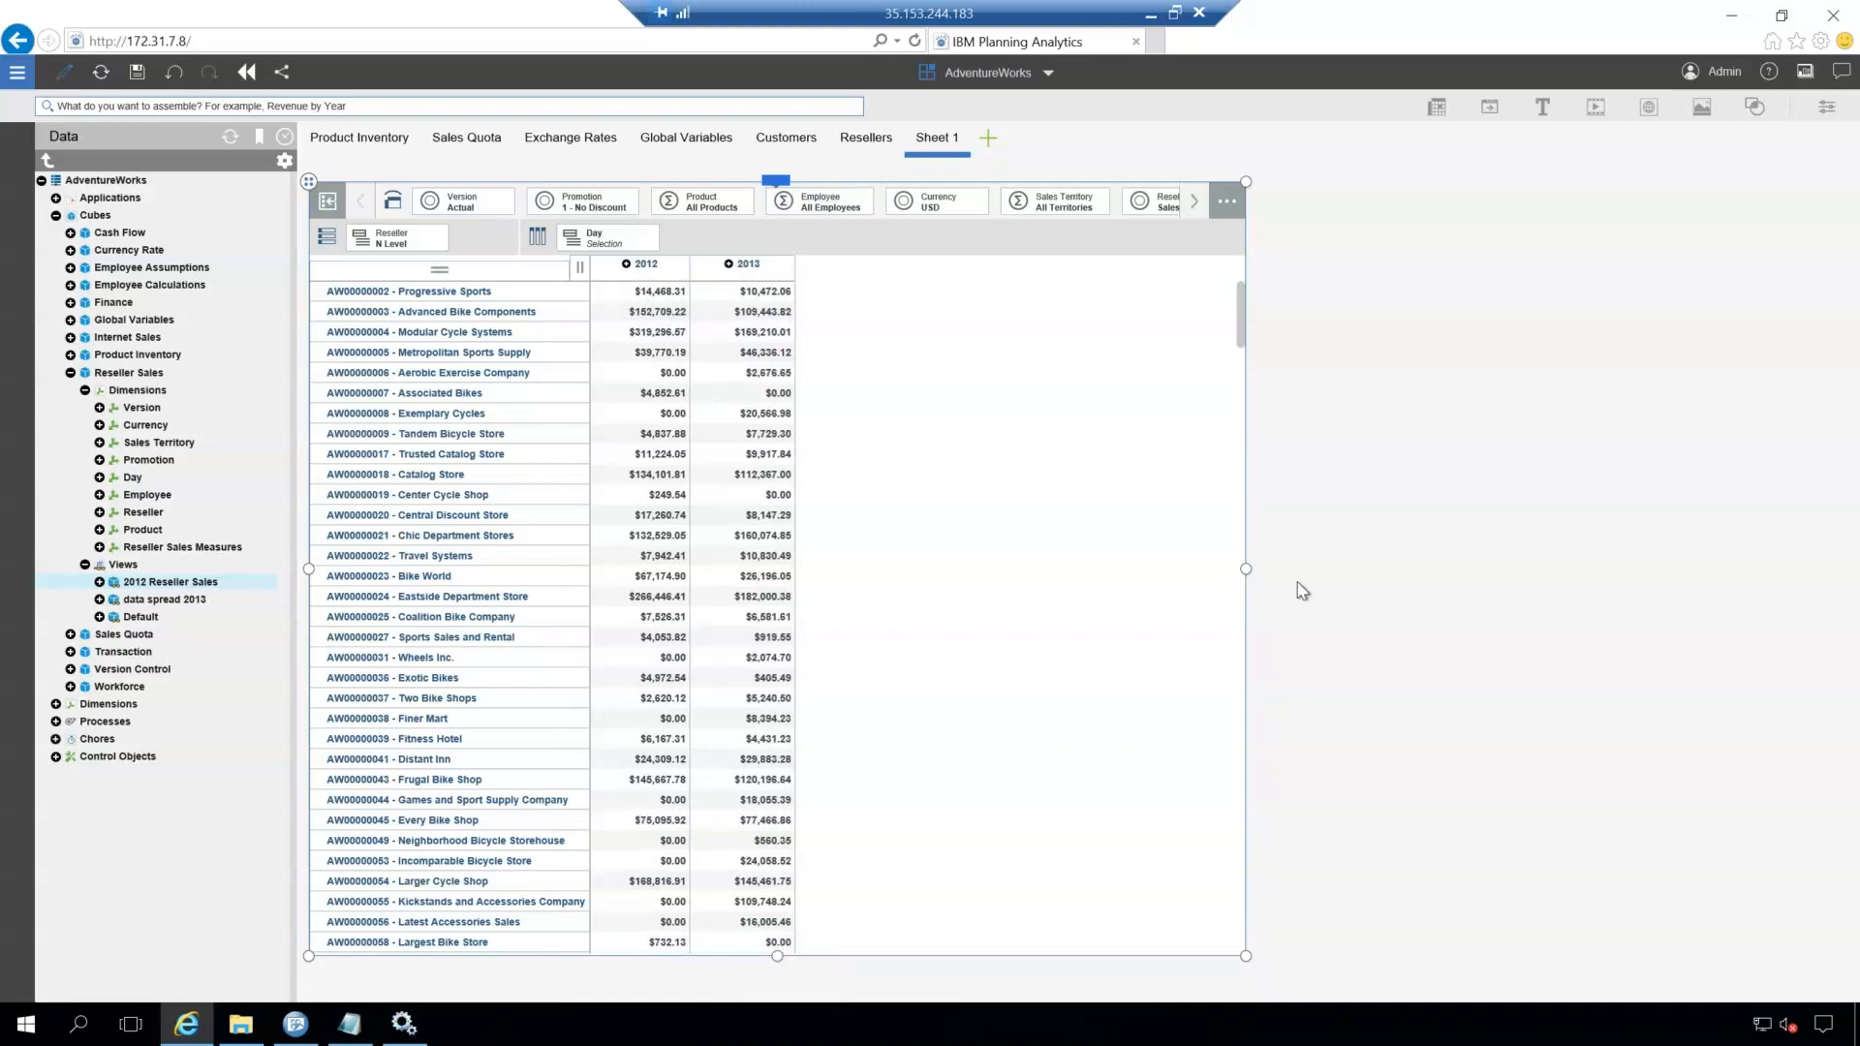
pyautogui.moveTo(1245, 571); pyautogui.dragTo(1342, 568)
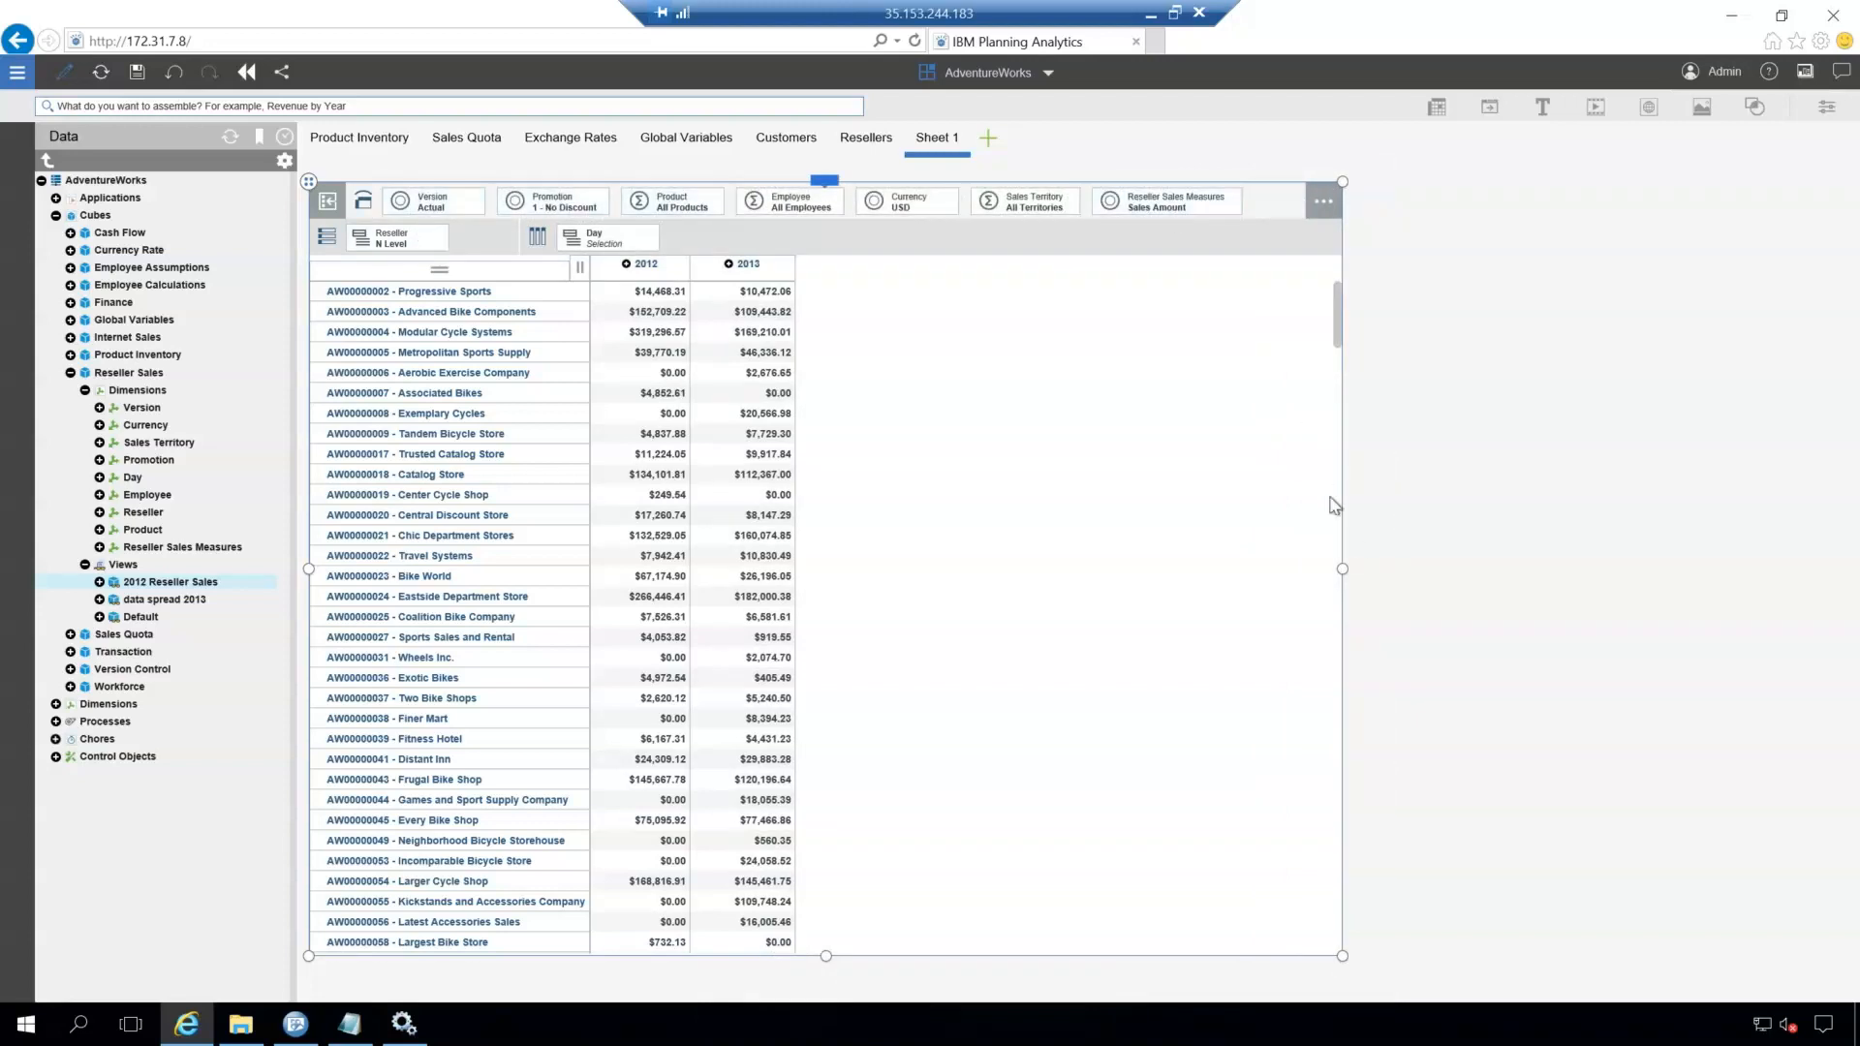
pyautogui.moveTo(1331, 571); pyautogui.dragTo(834, 498)
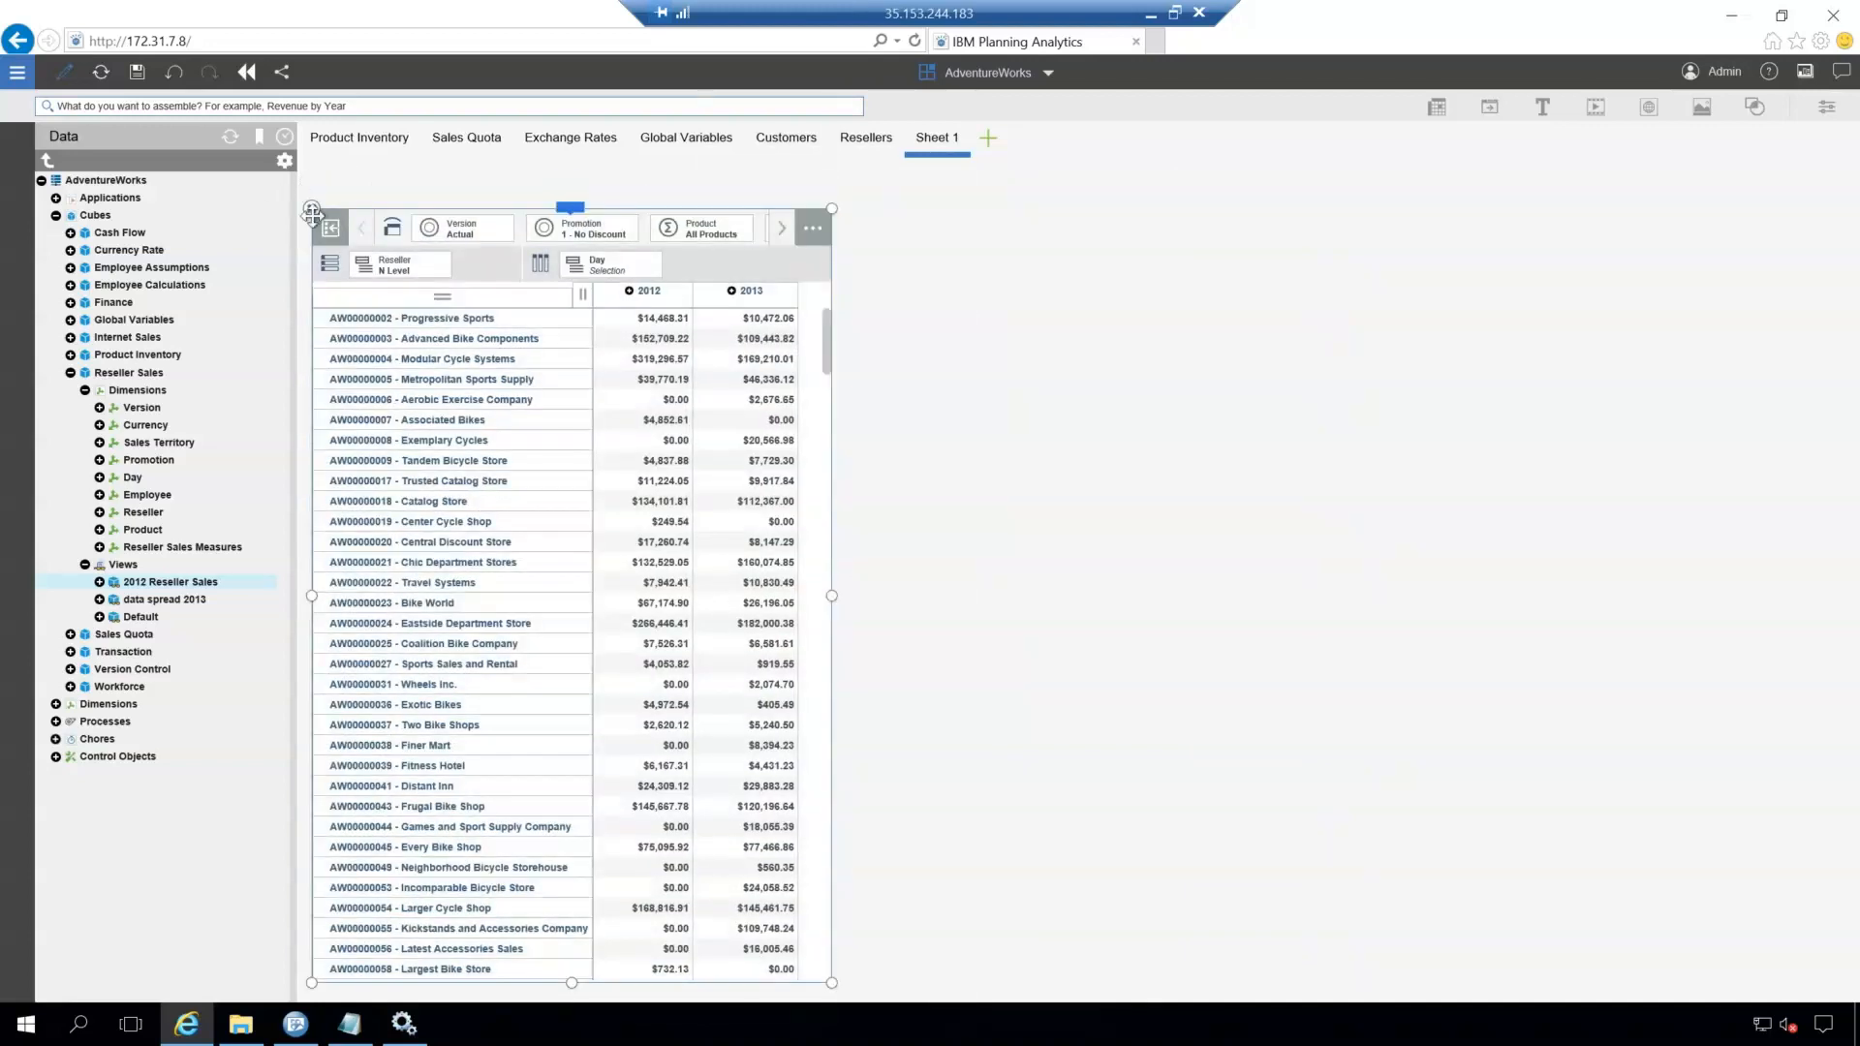
pyautogui.scroll(-1, 447, 412)
pyautogui.scroll(1, 447, 412)
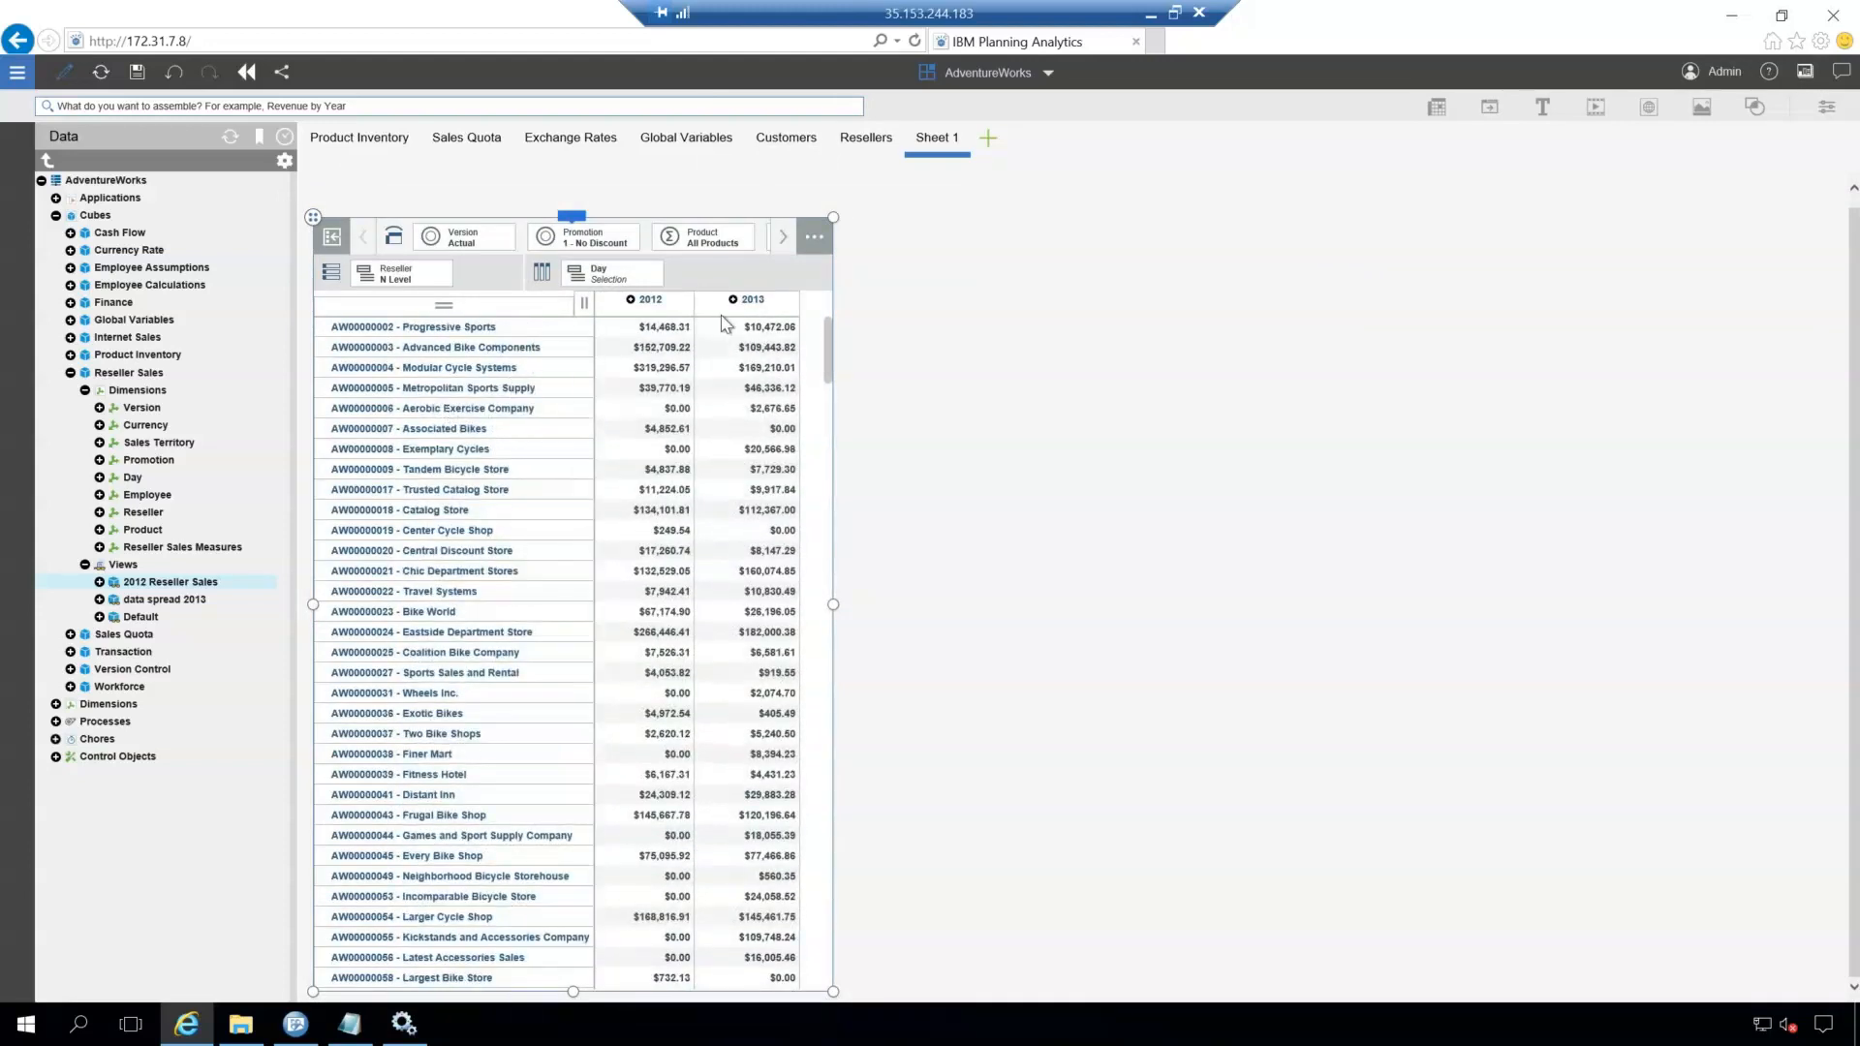
# Step: Filter the resellers to the top 25 members by the 2013 column
pyautogui.click(781, 304)
pyautogui.rightClick(780, 306)
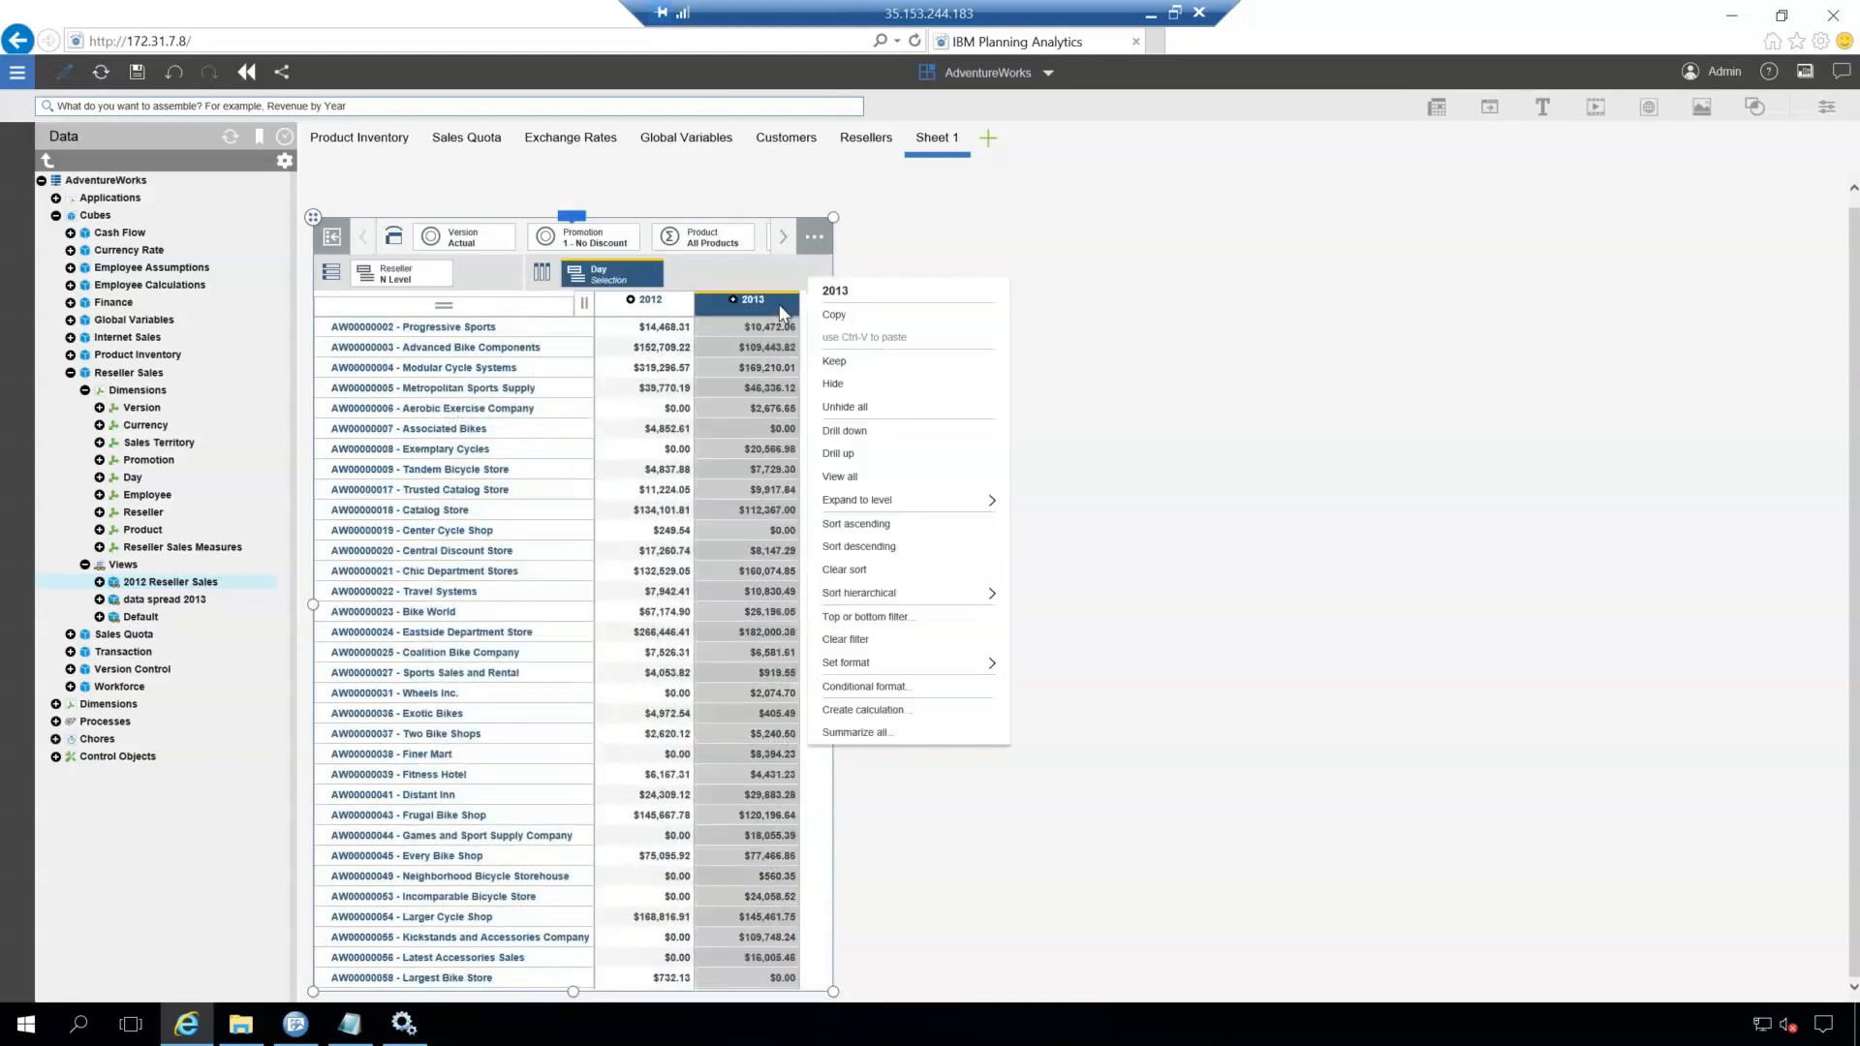
pyautogui.click(915, 617)
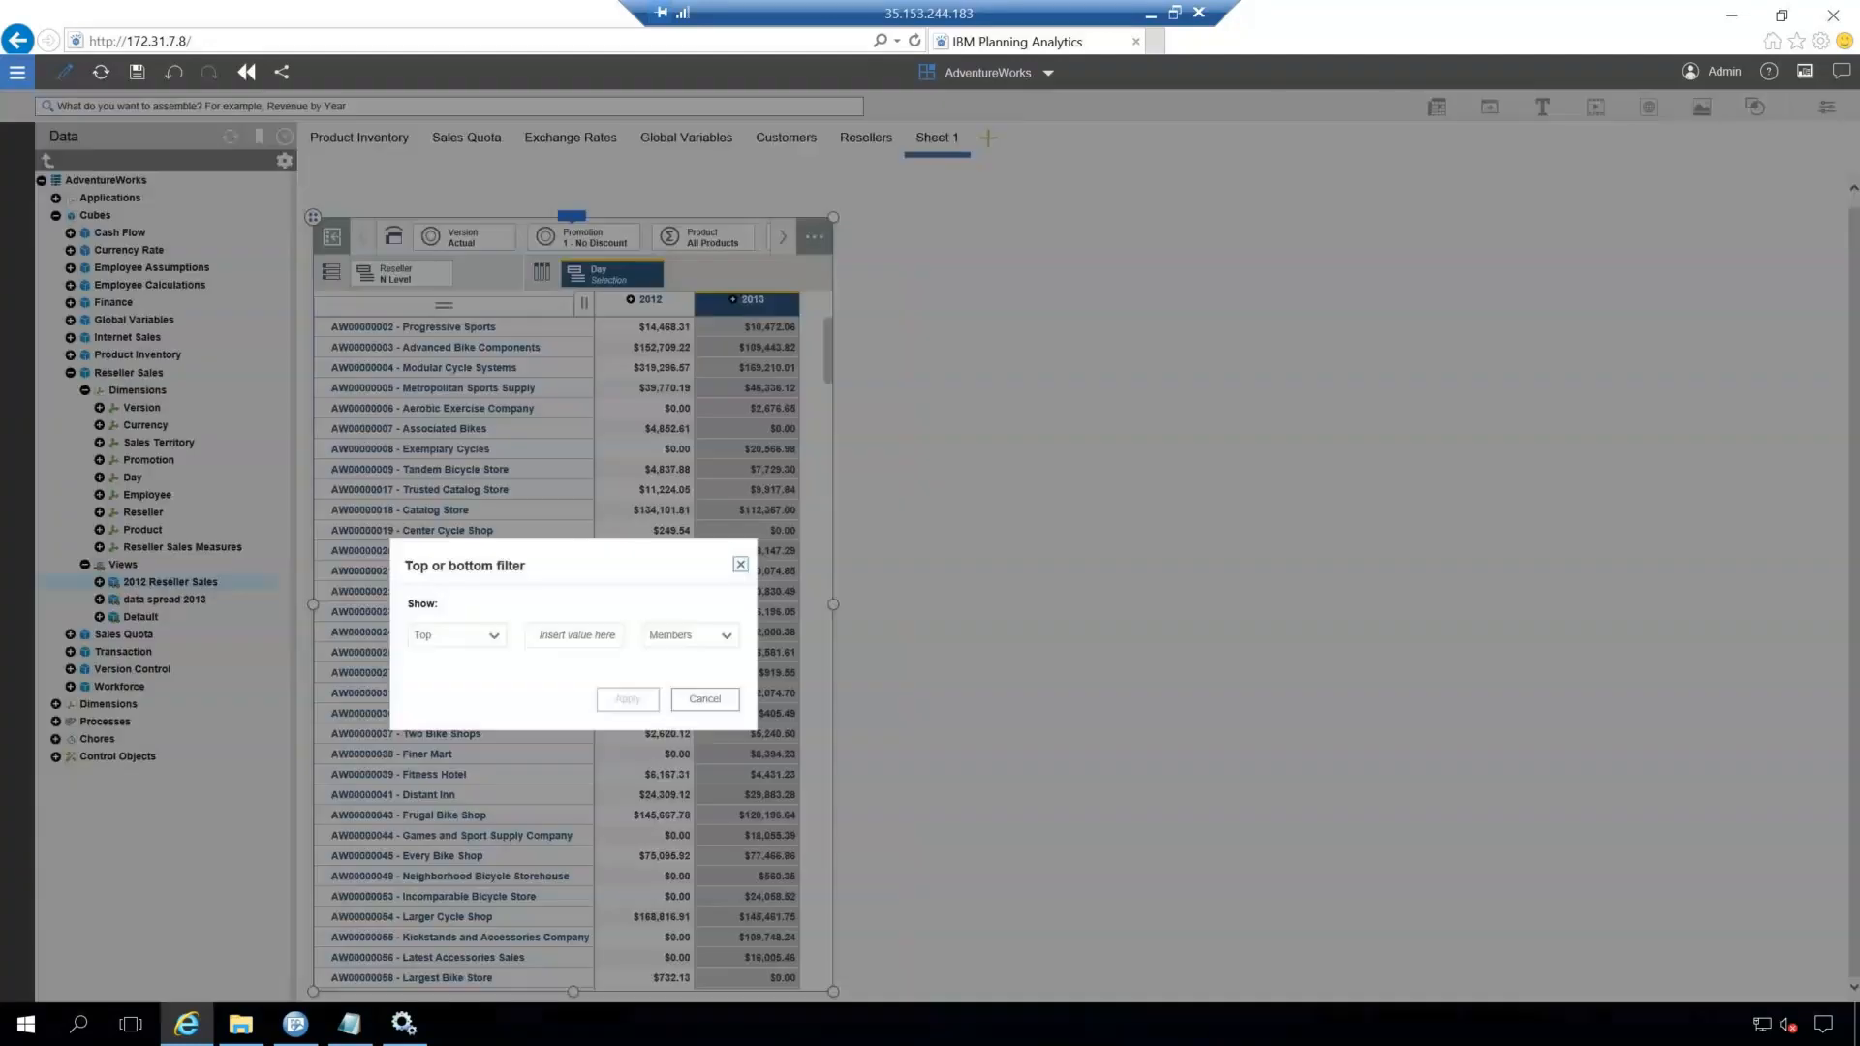
pyautogui.click(608, 634)
pyautogui.write('25')
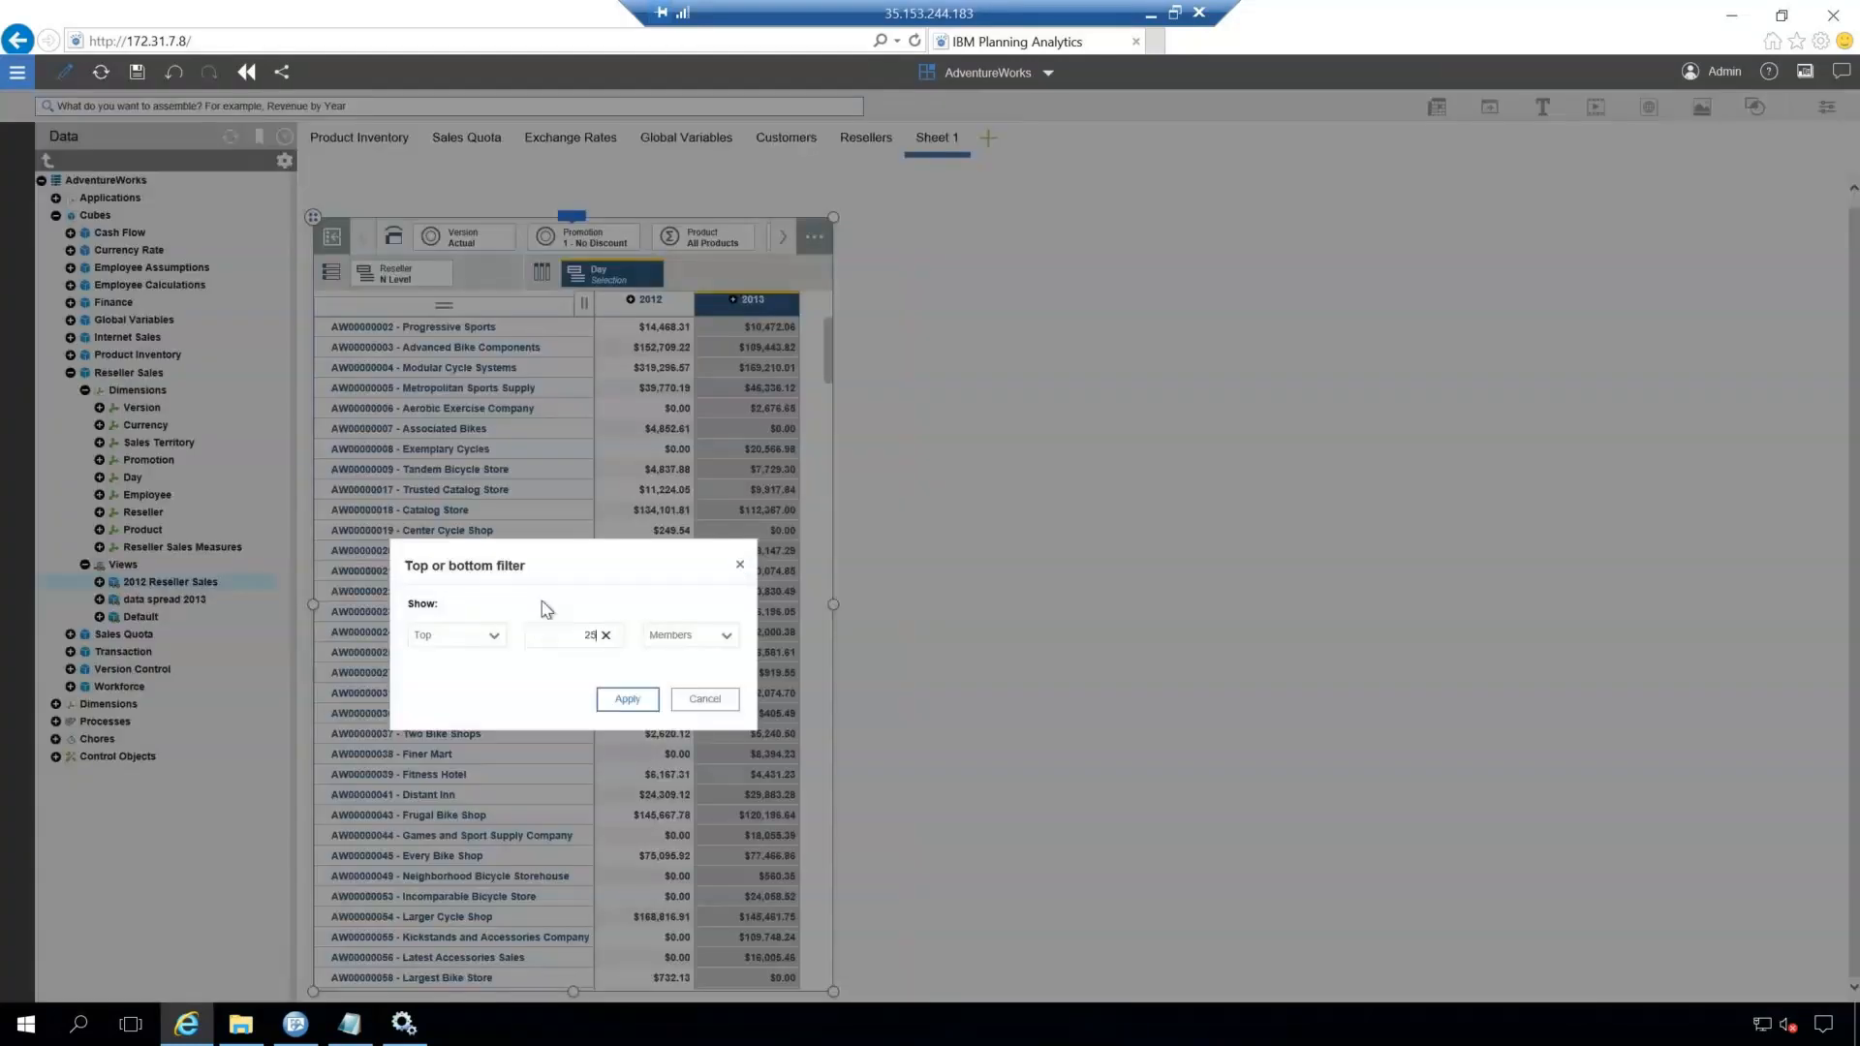
pyautogui.click(628, 701)
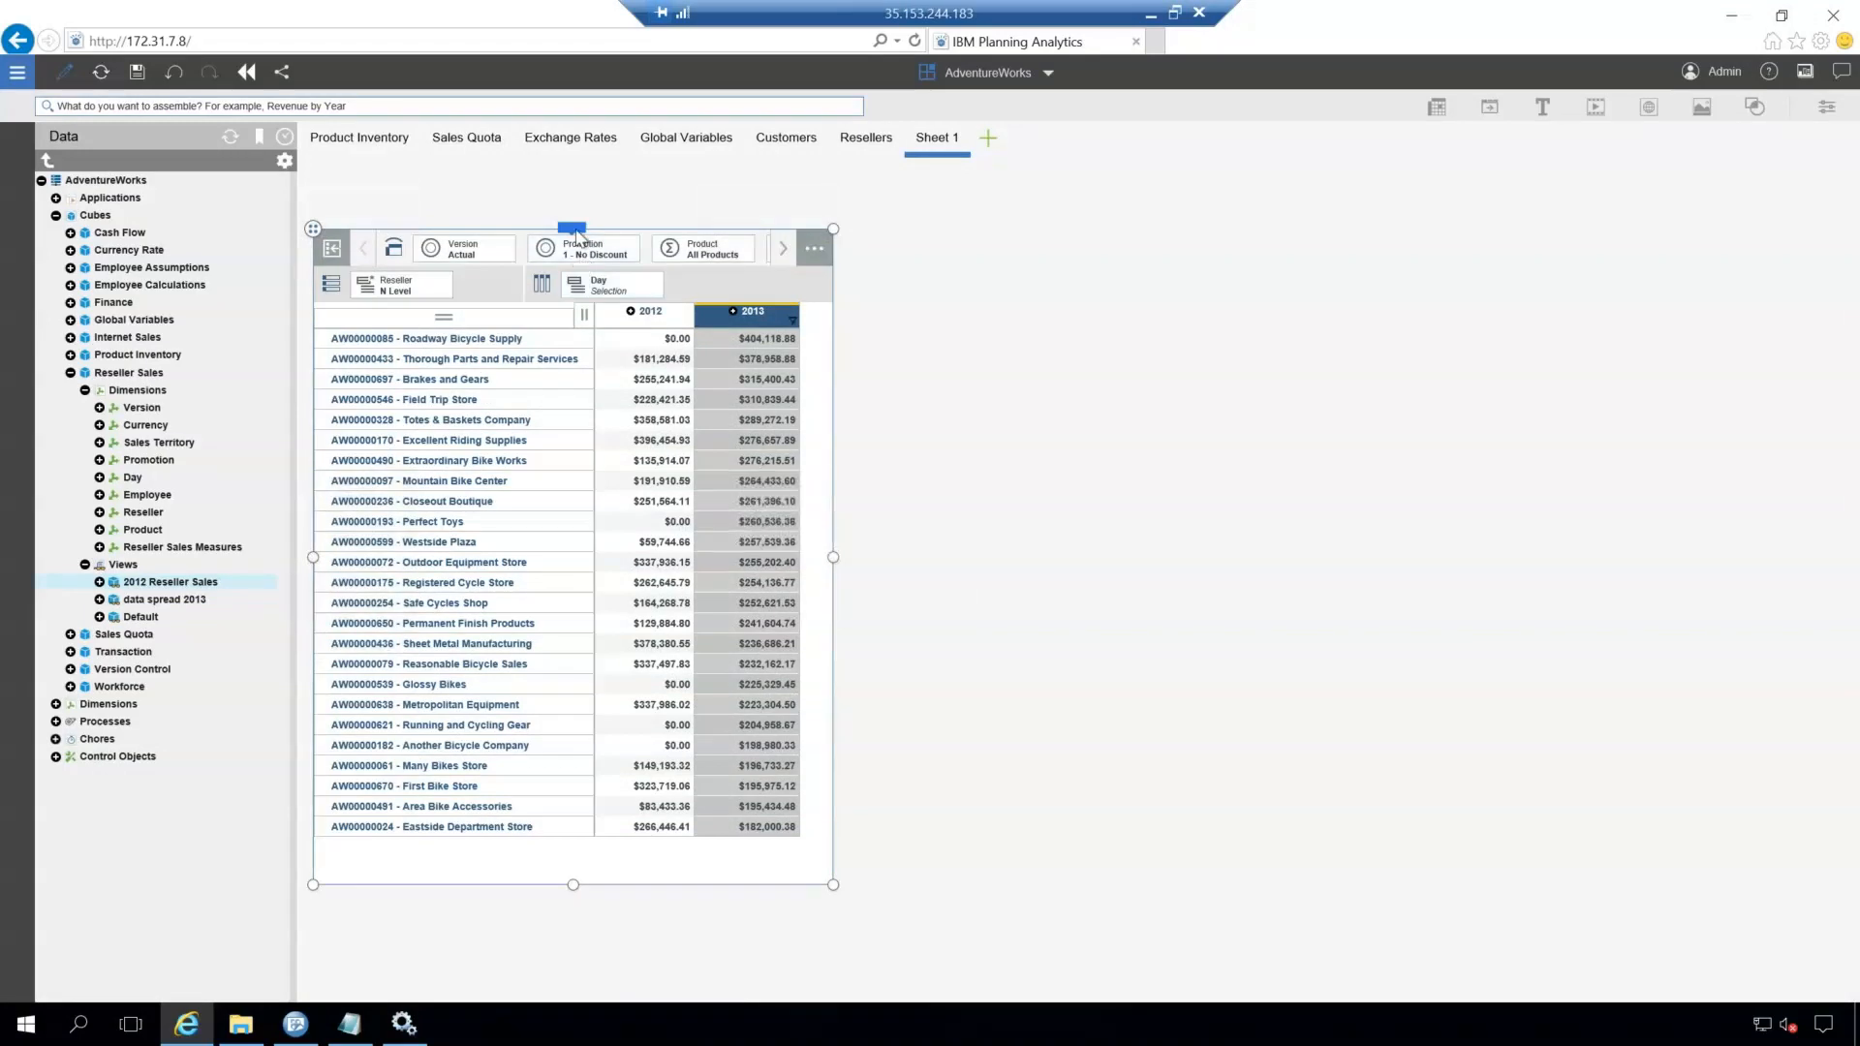
# Step: Duplicate the filtered reseller view and align the copy beside the original
pyautogui.moveTo(578, 238)
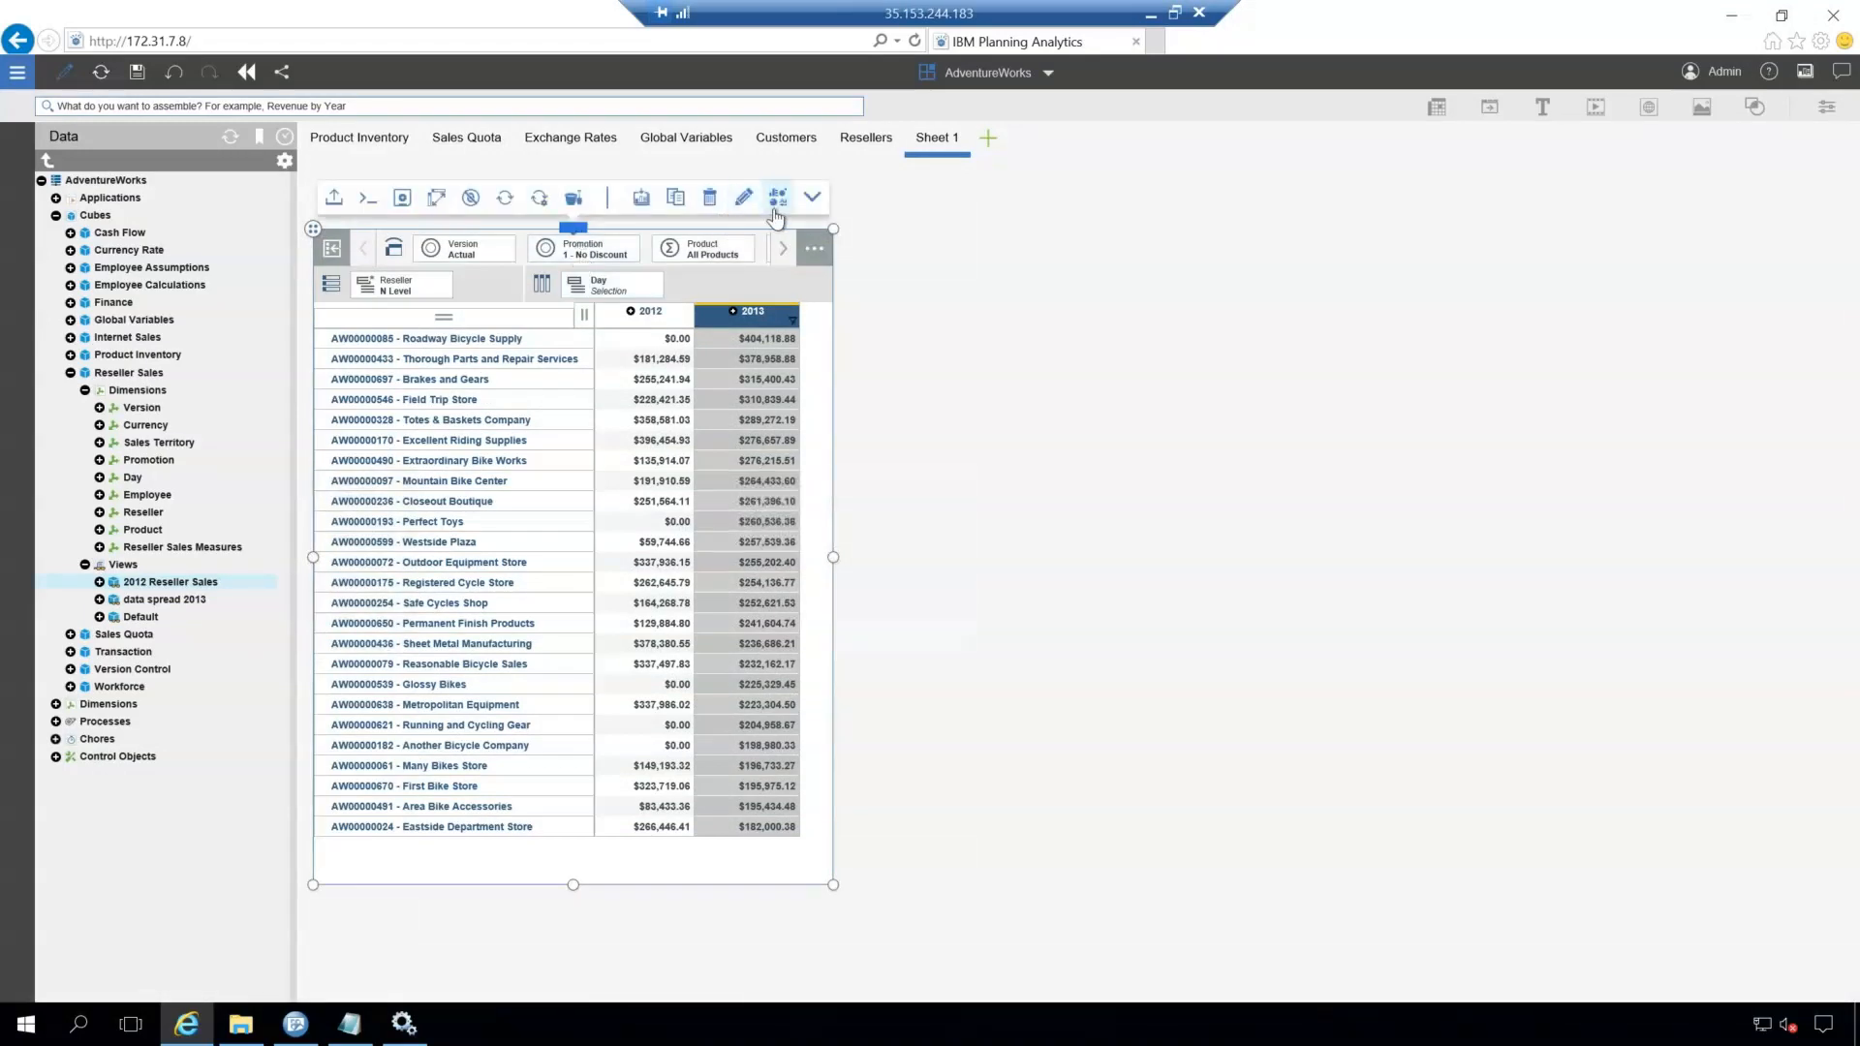
pyautogui.click(676, 199)
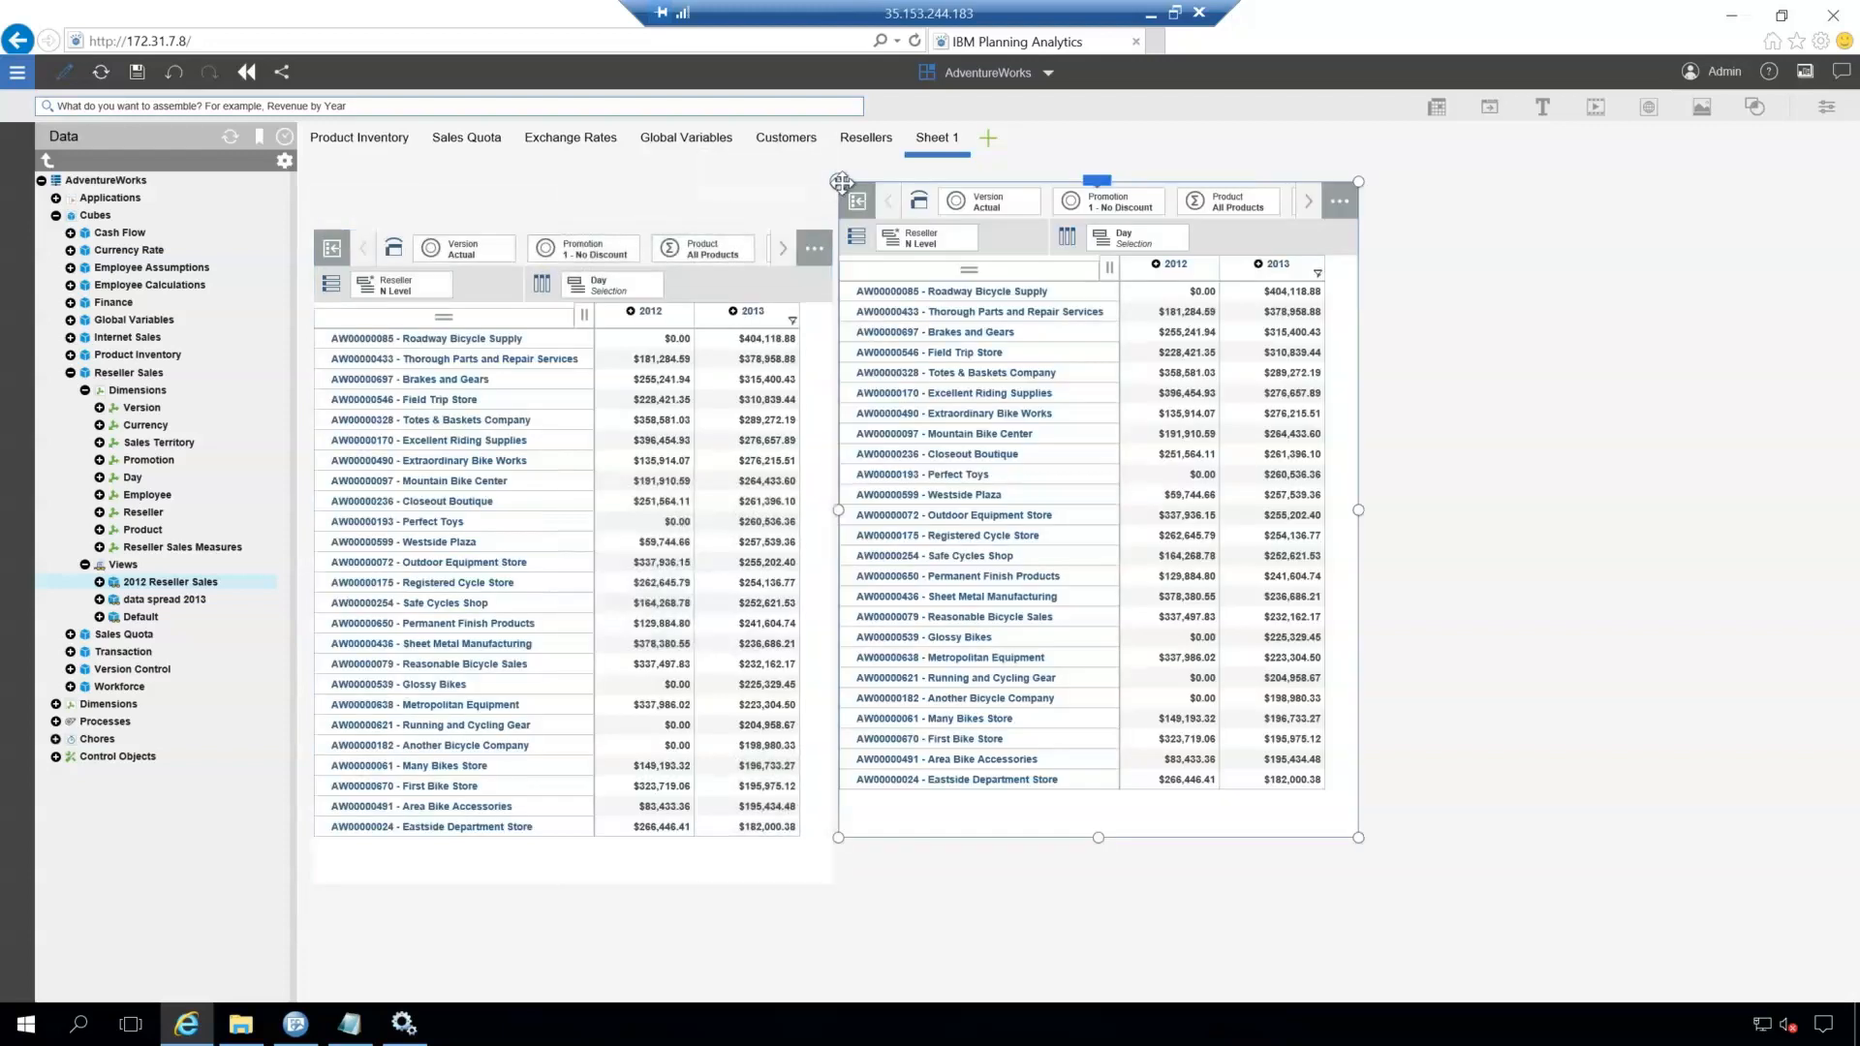
pyautogui.moveTo(839, 215); pyautogui.dragTo(839, 248)
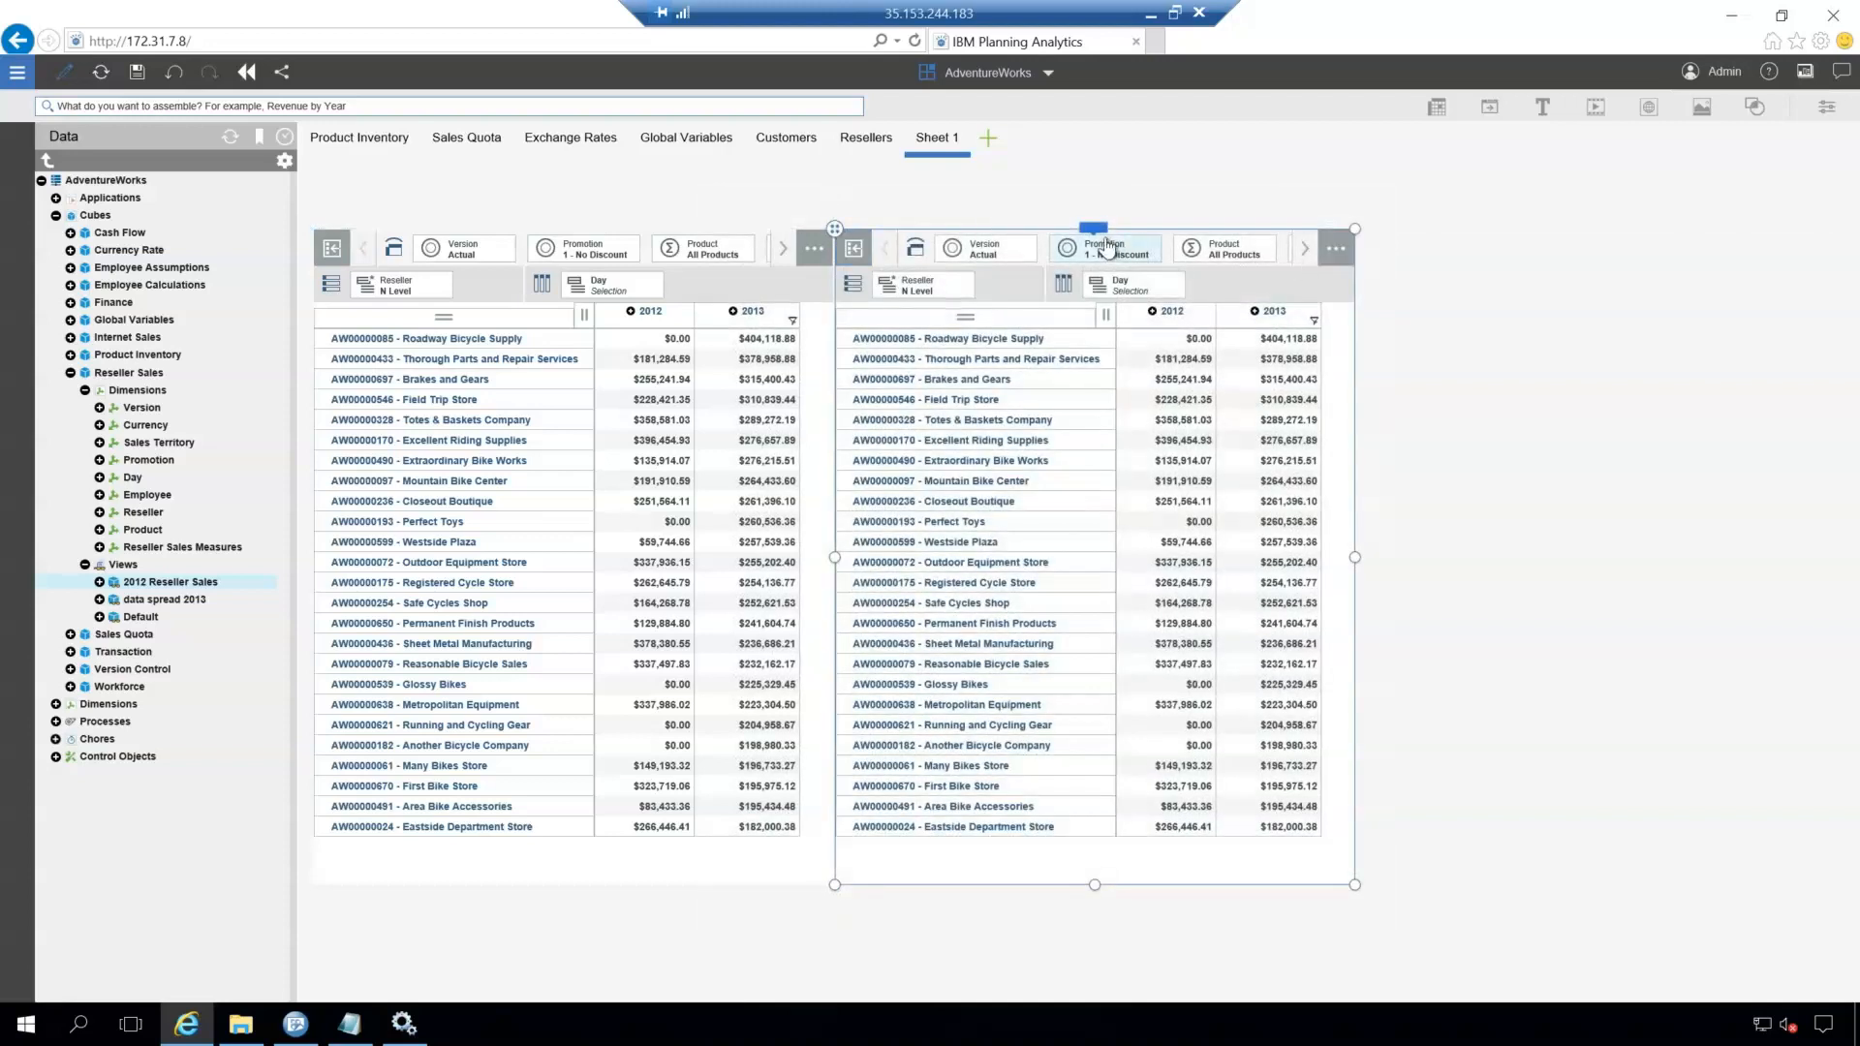
# Step: Change the copied view's visualization to Line and Column and widen it across the remaining sheet width
pyautogui.moveTo(1103, 233)
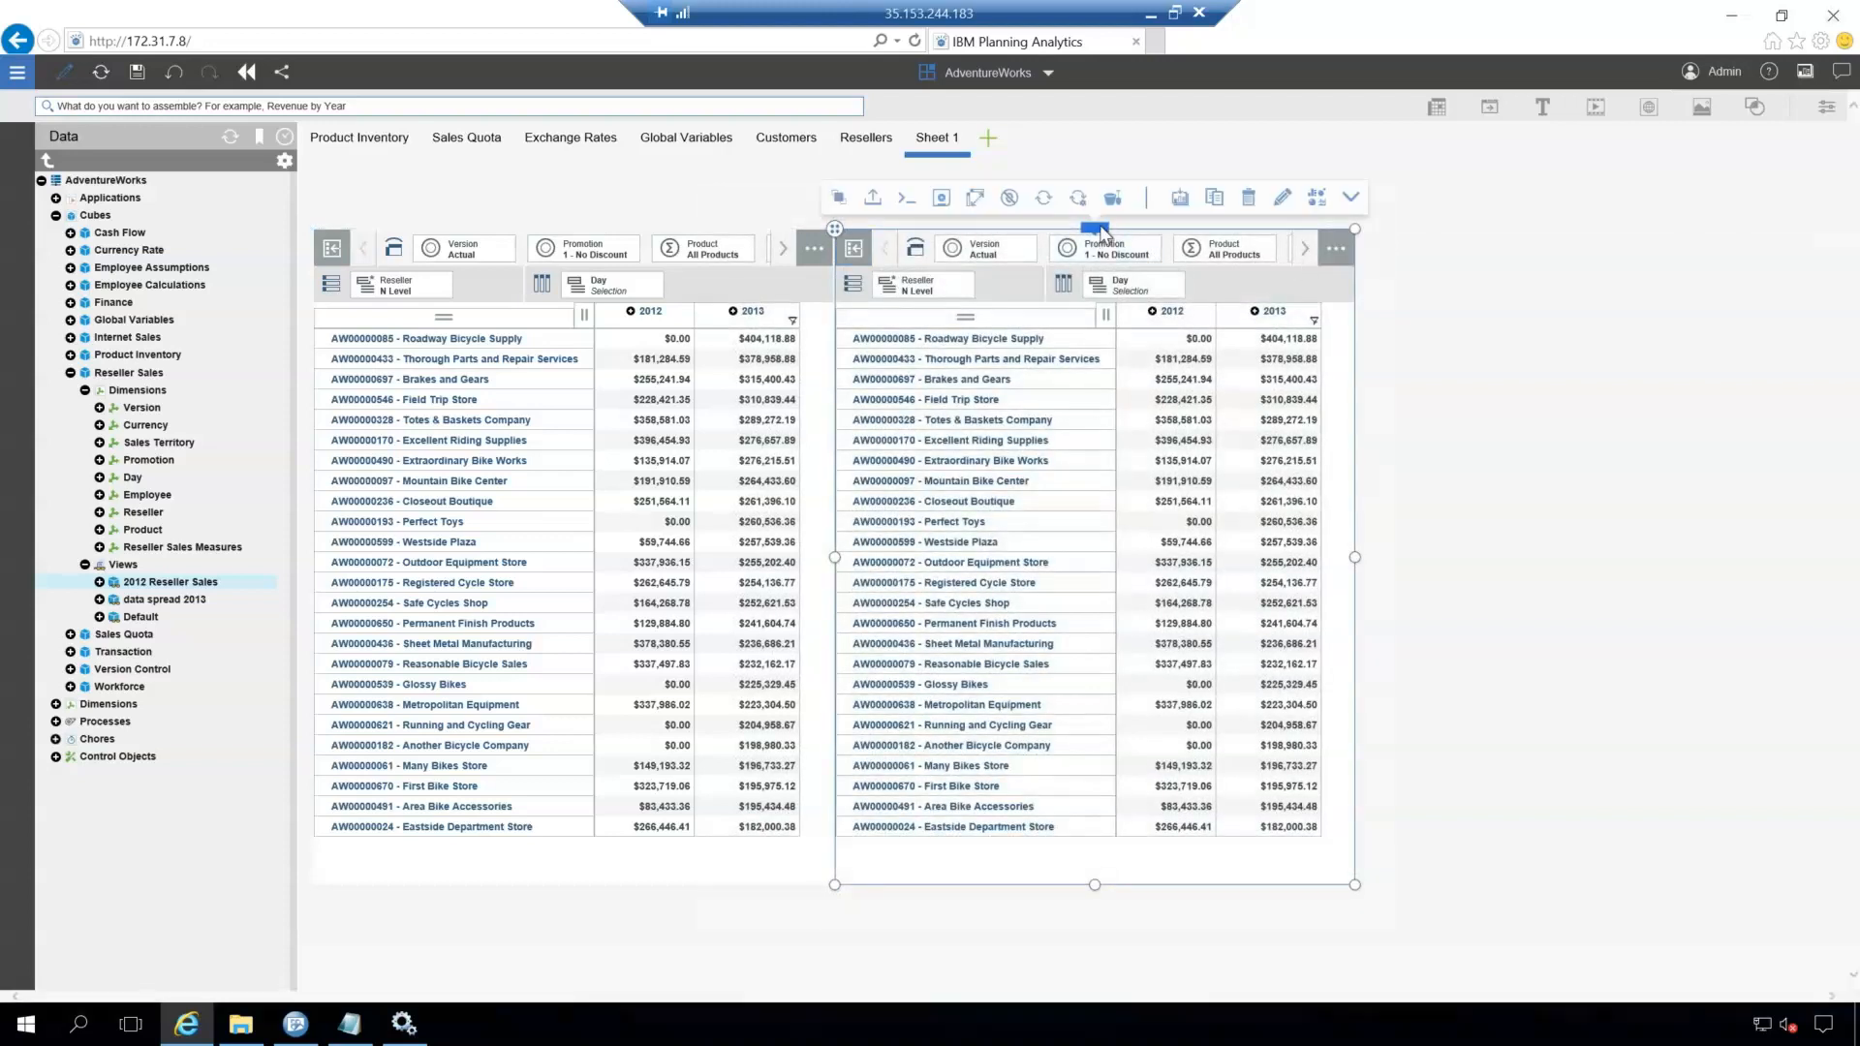
pyautogui.click(1316, 196)
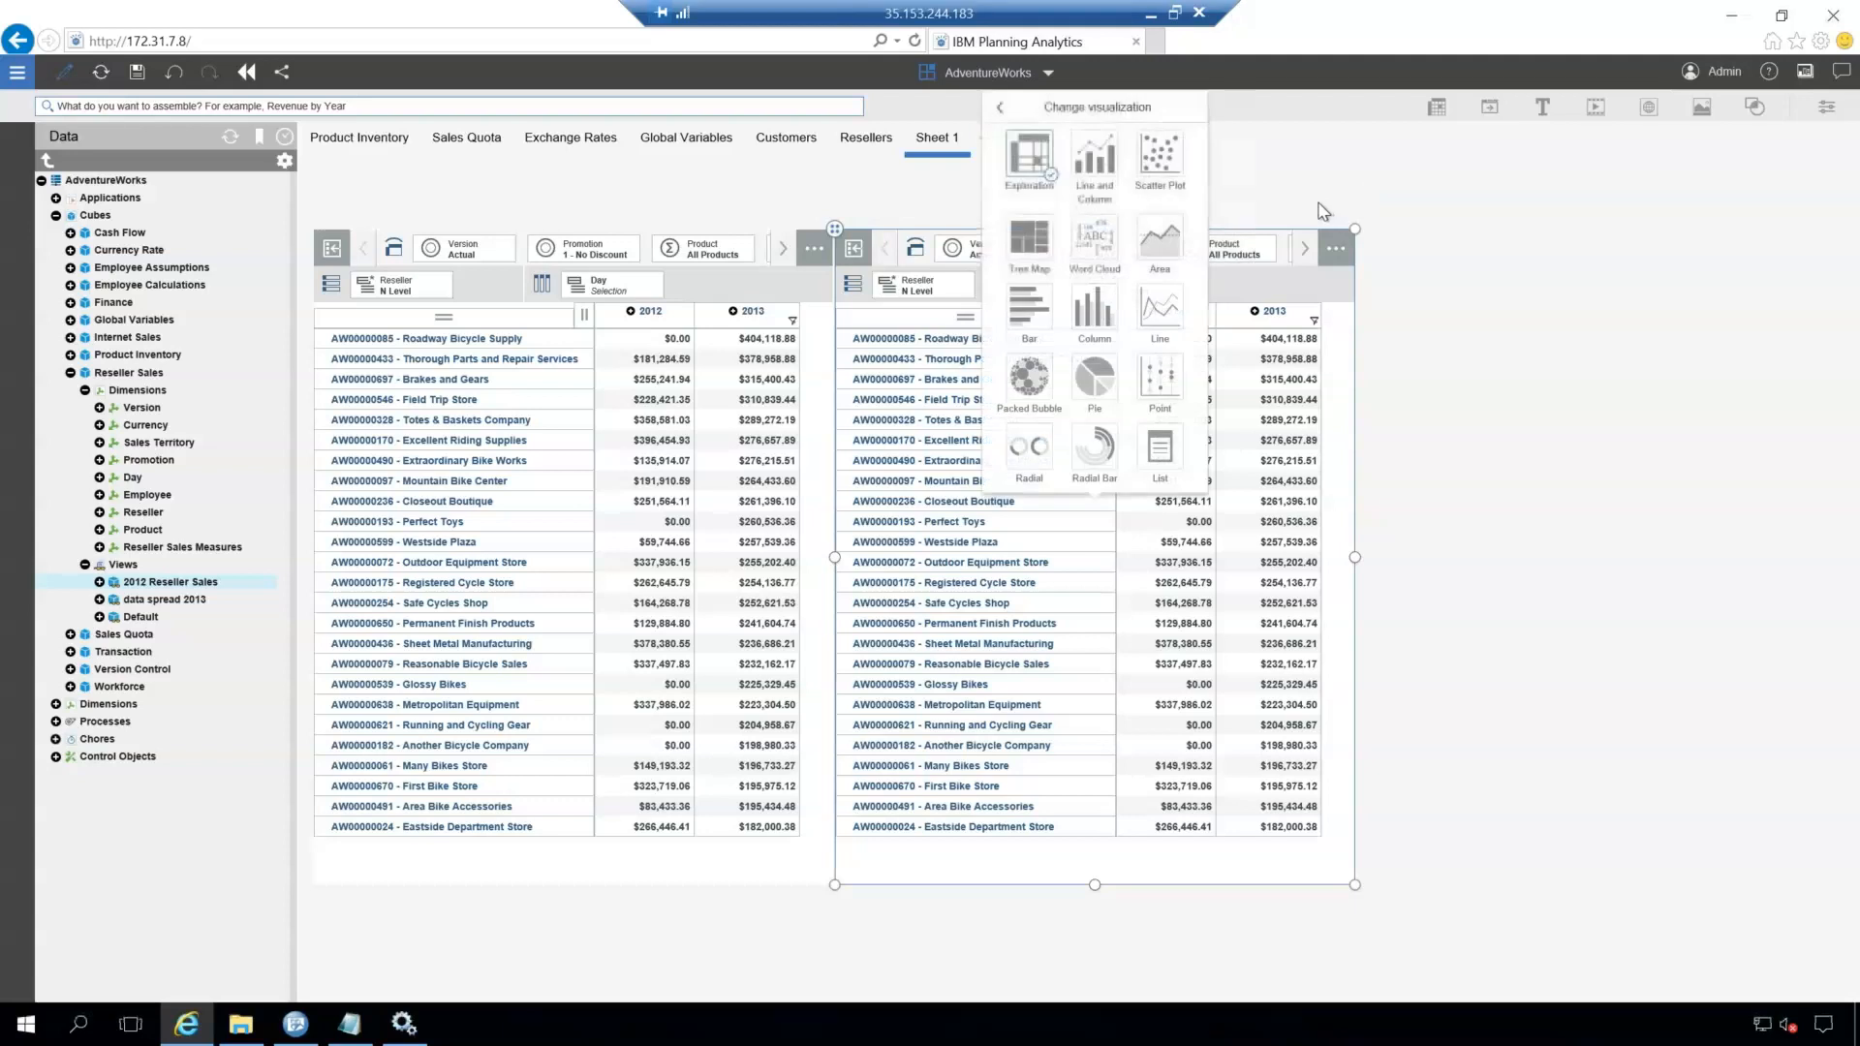
pyautogui.click(1096, 157)
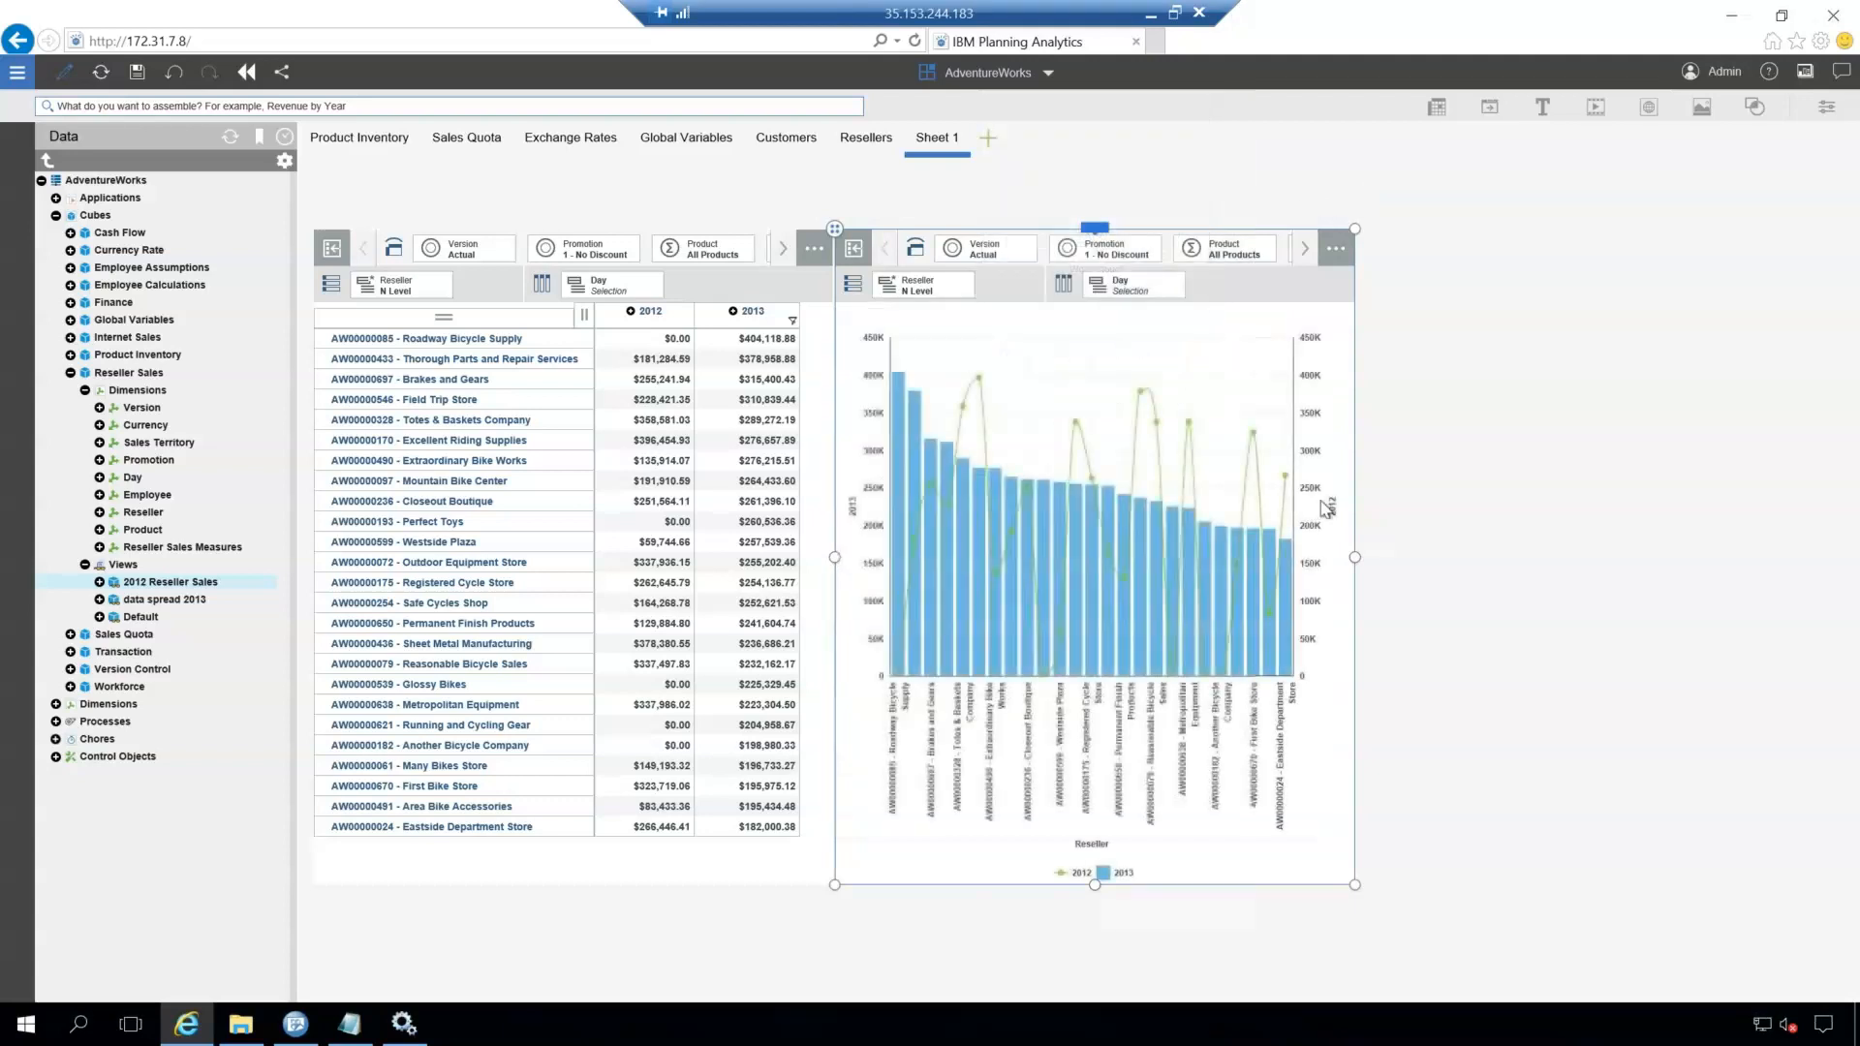
pyautogui.moveTo(1355, 559); pyautogui.dragTo(1845, 555)
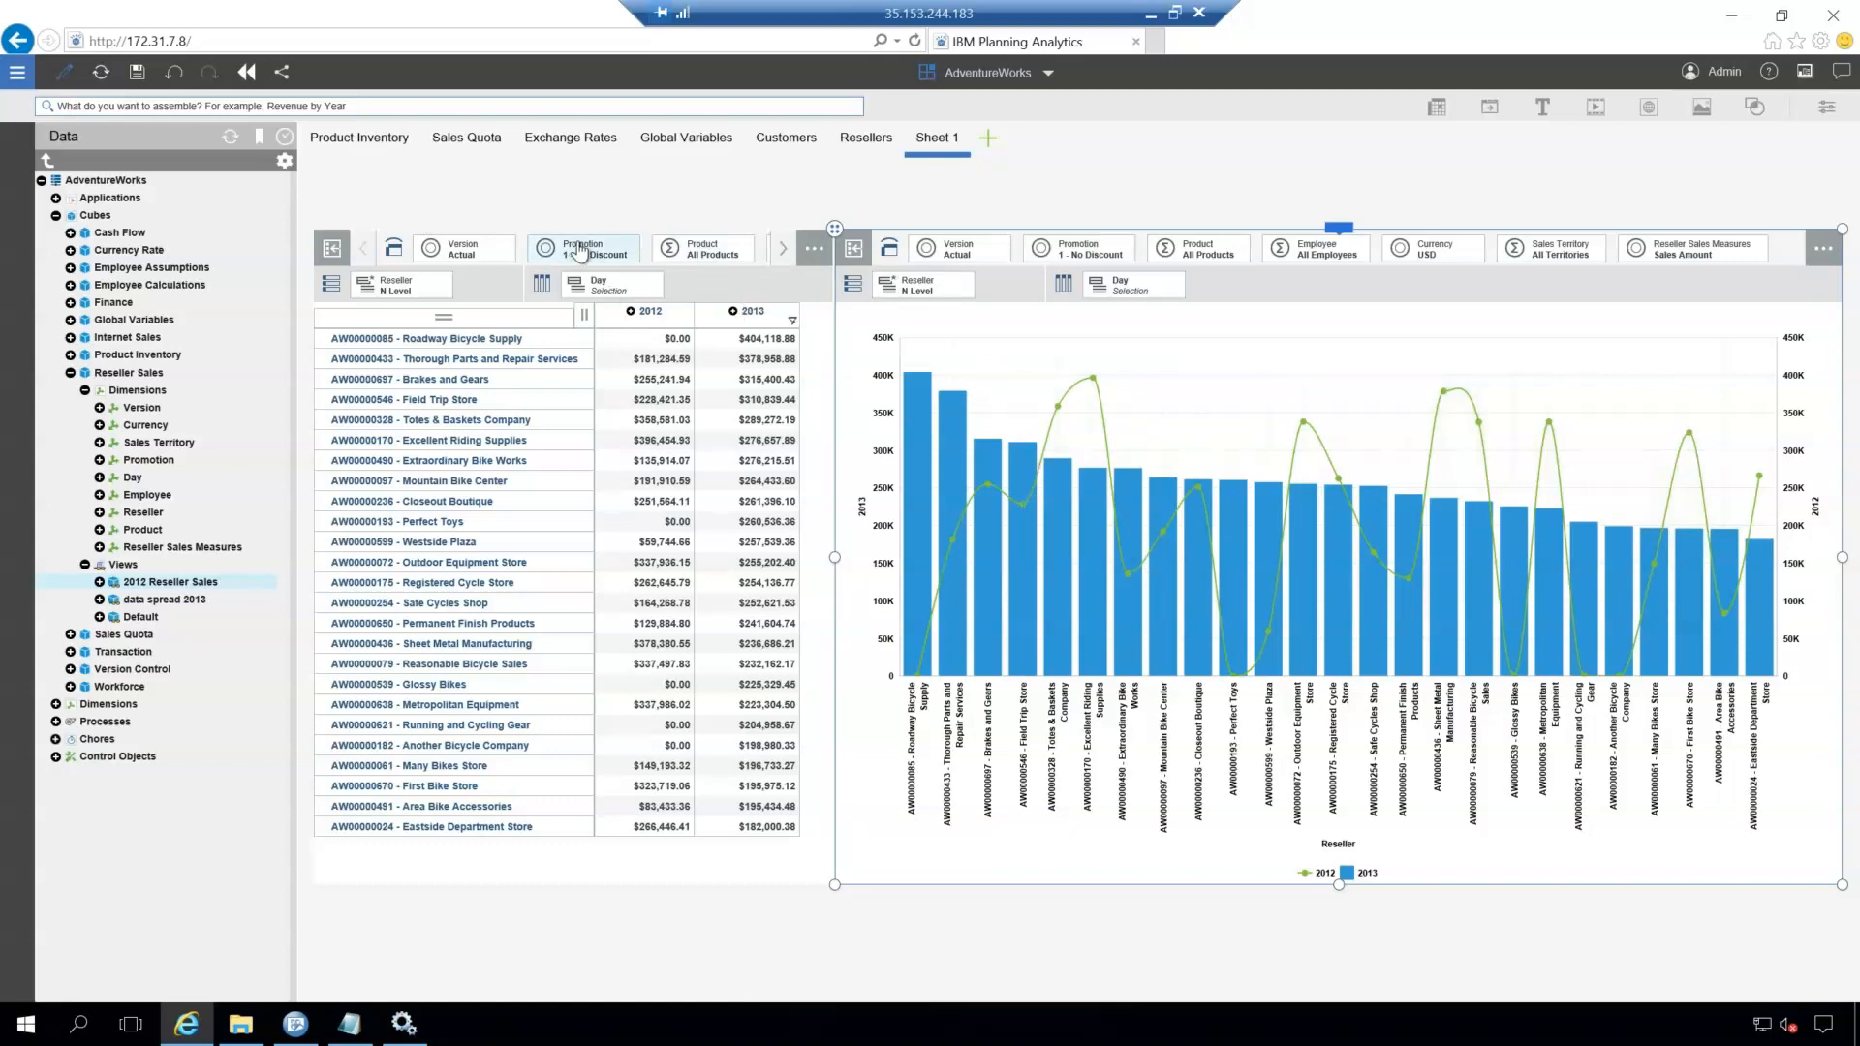
# Step: Place the Product and Sales Territory dimensions as standalone selectors side by side above the table view
pyautogui.click(722, 283)
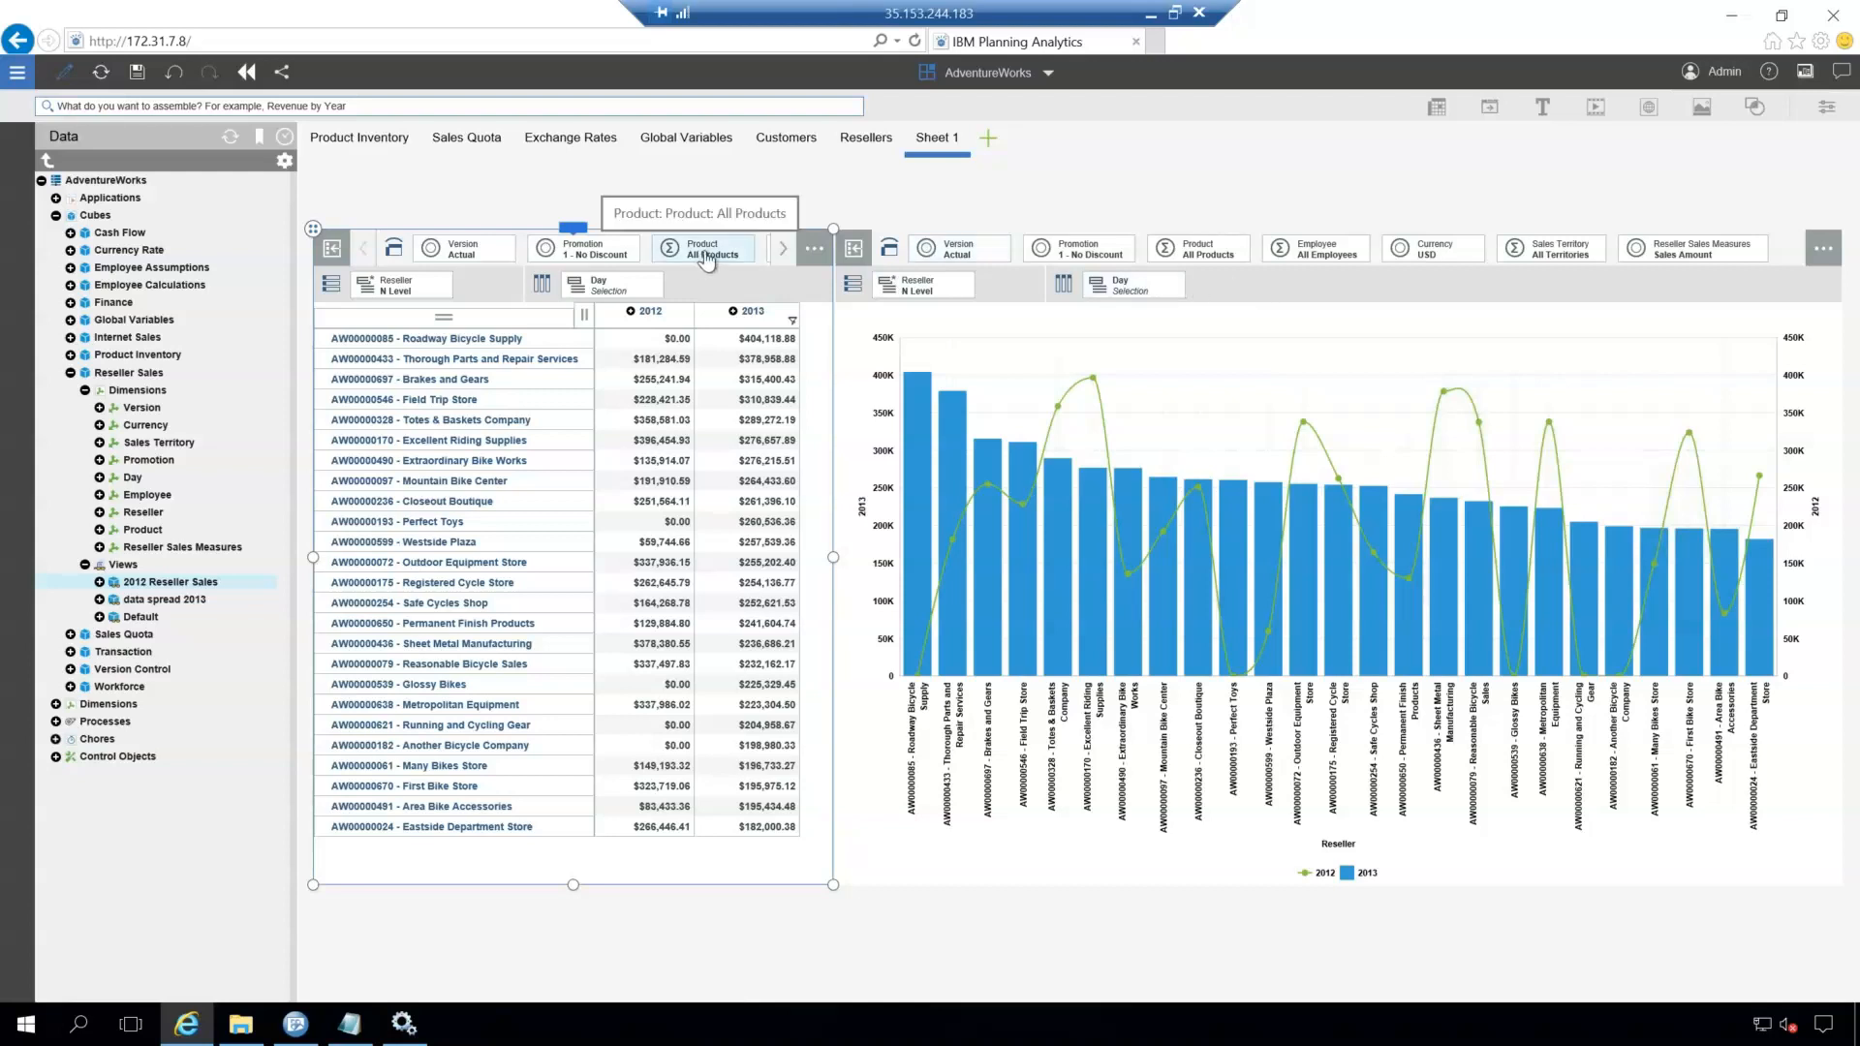
pyautogui.moveTo(707, 259); pyautogui.dragTo(327, 191)
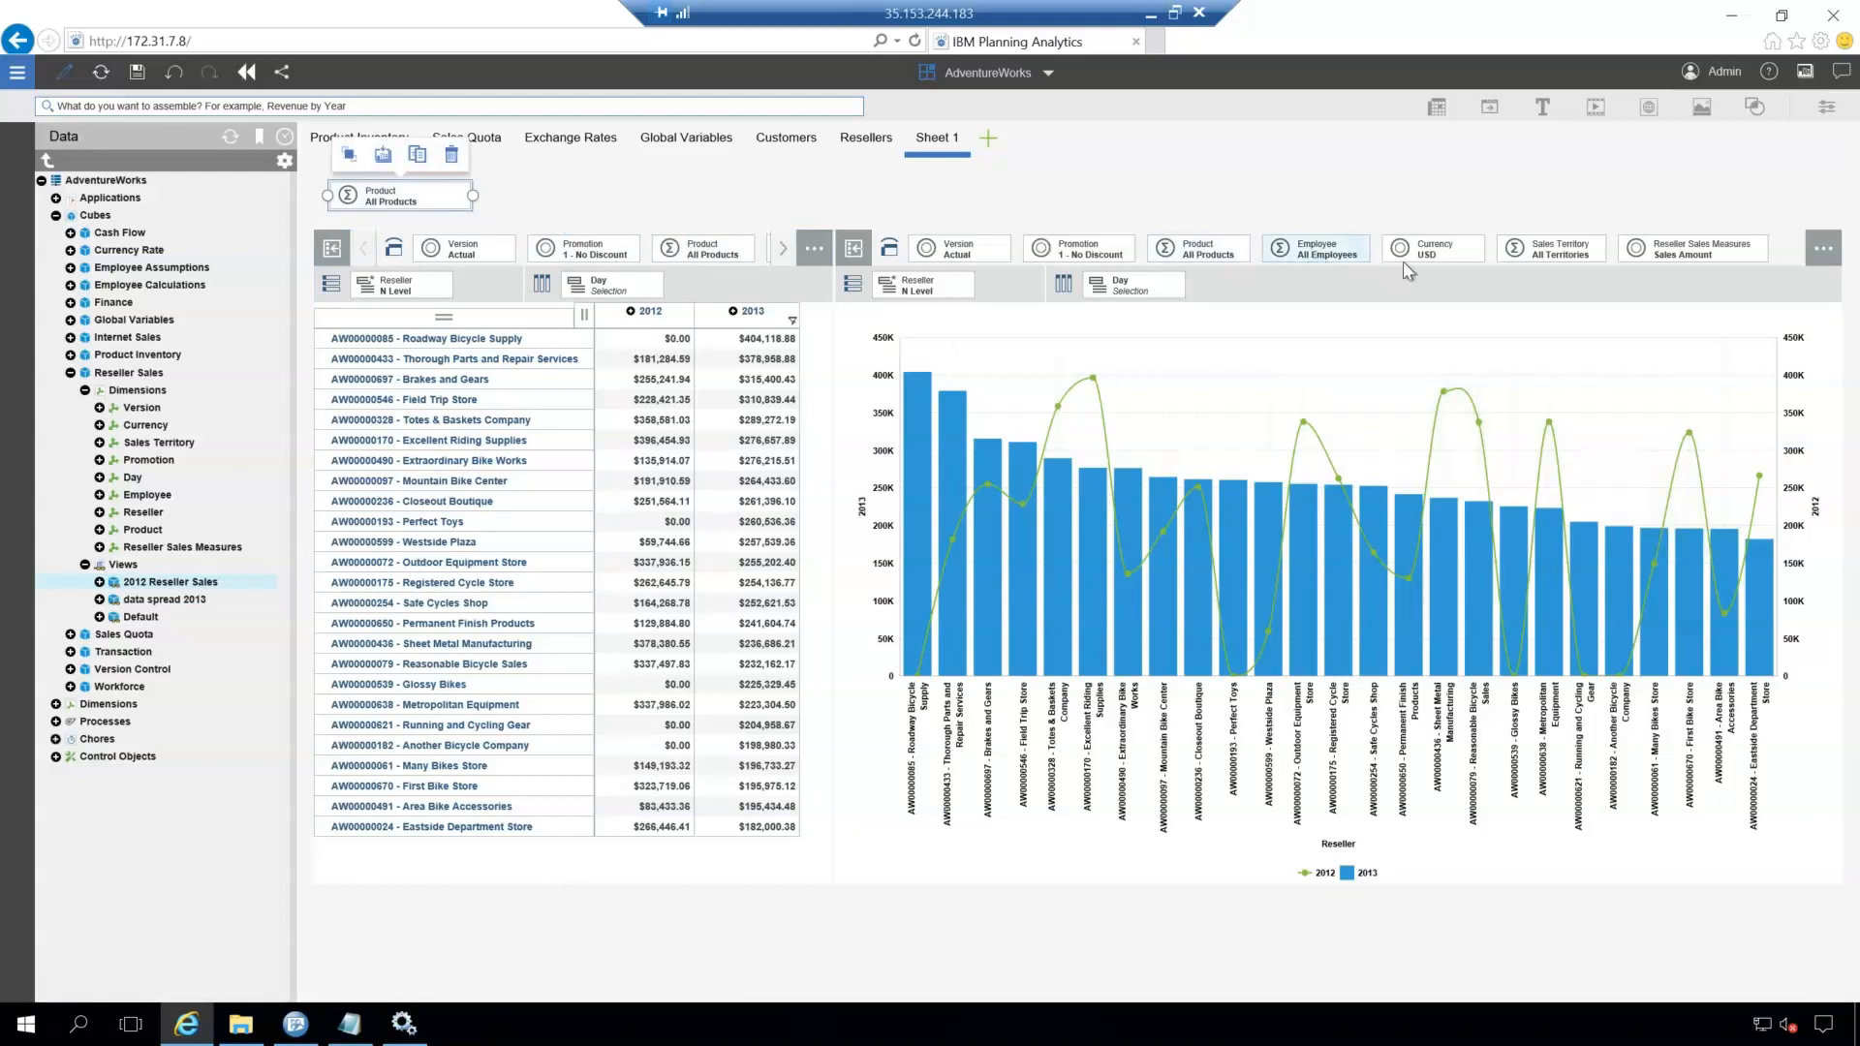
pyautogui.moveTo(1555, 260); pyautogui.dragTo(558, 198)
pyautogui.click(571, 198)
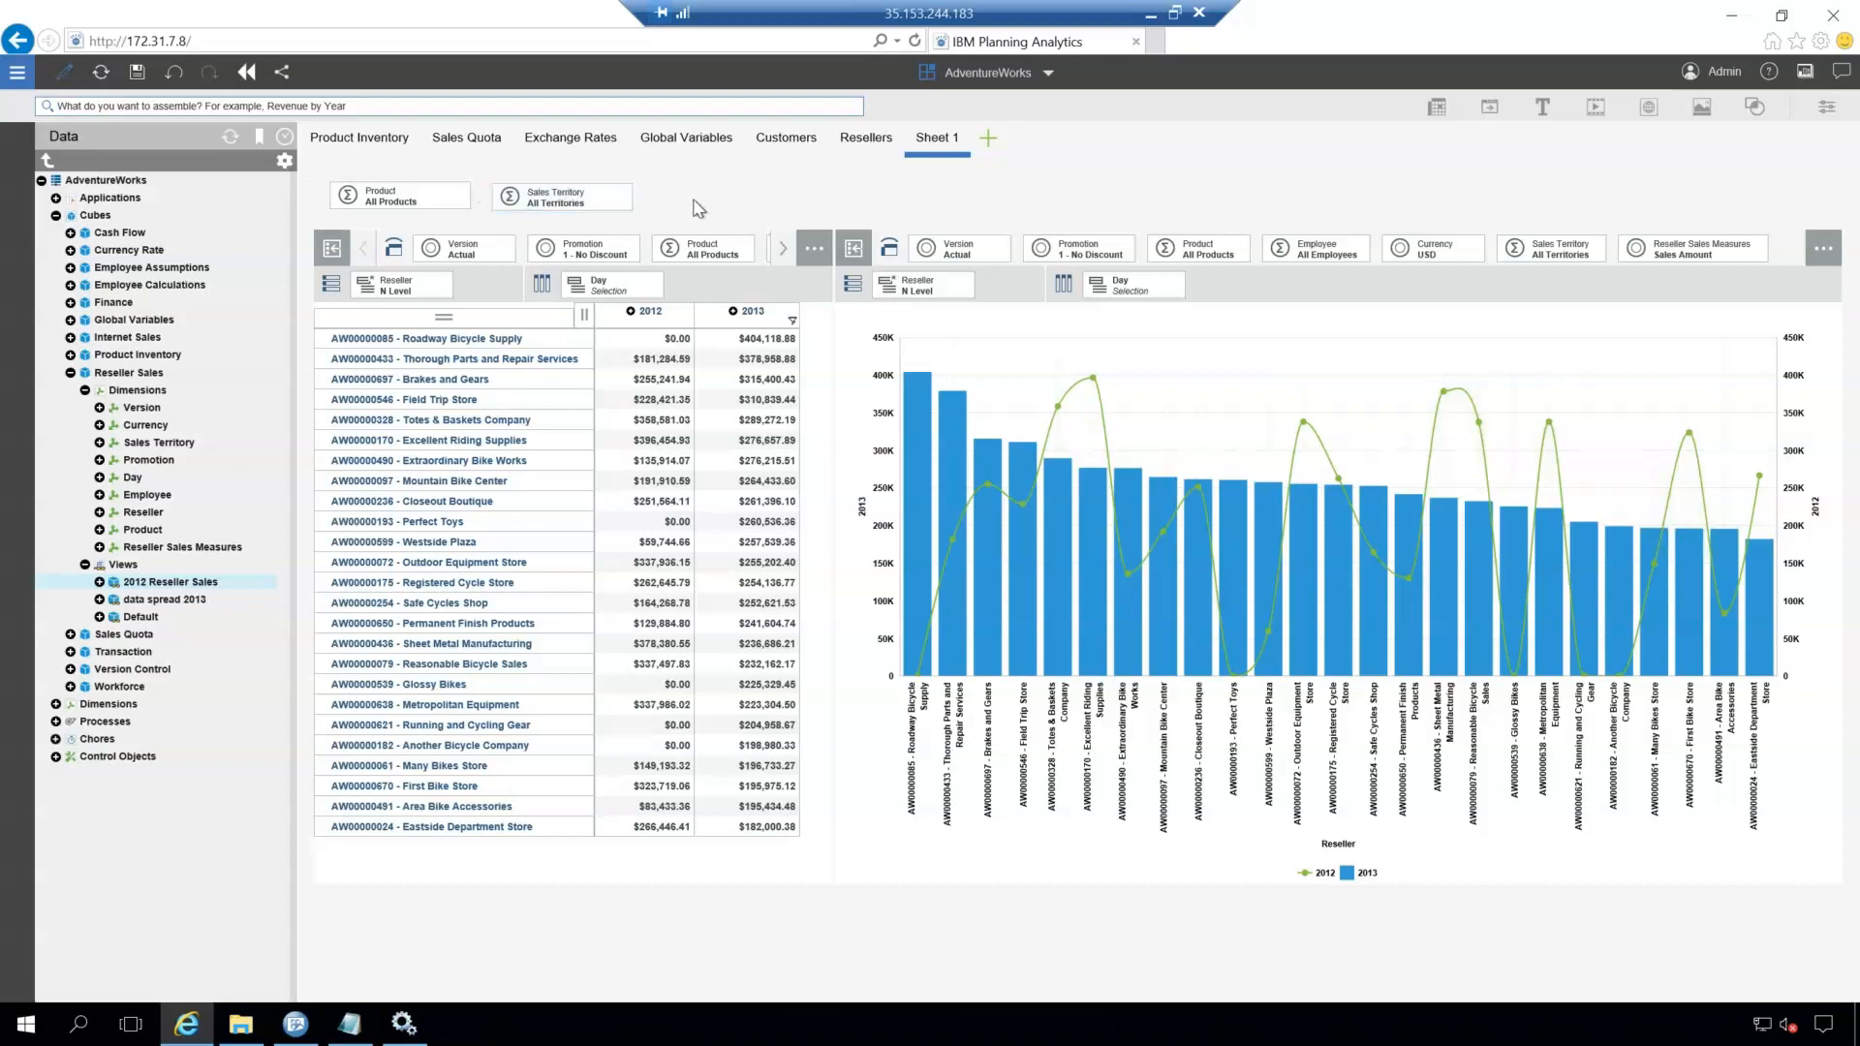
# Step: Select both the table and the chart and review which dimensions are set to synchronize in their properties
pyautogui.click(771, 297)
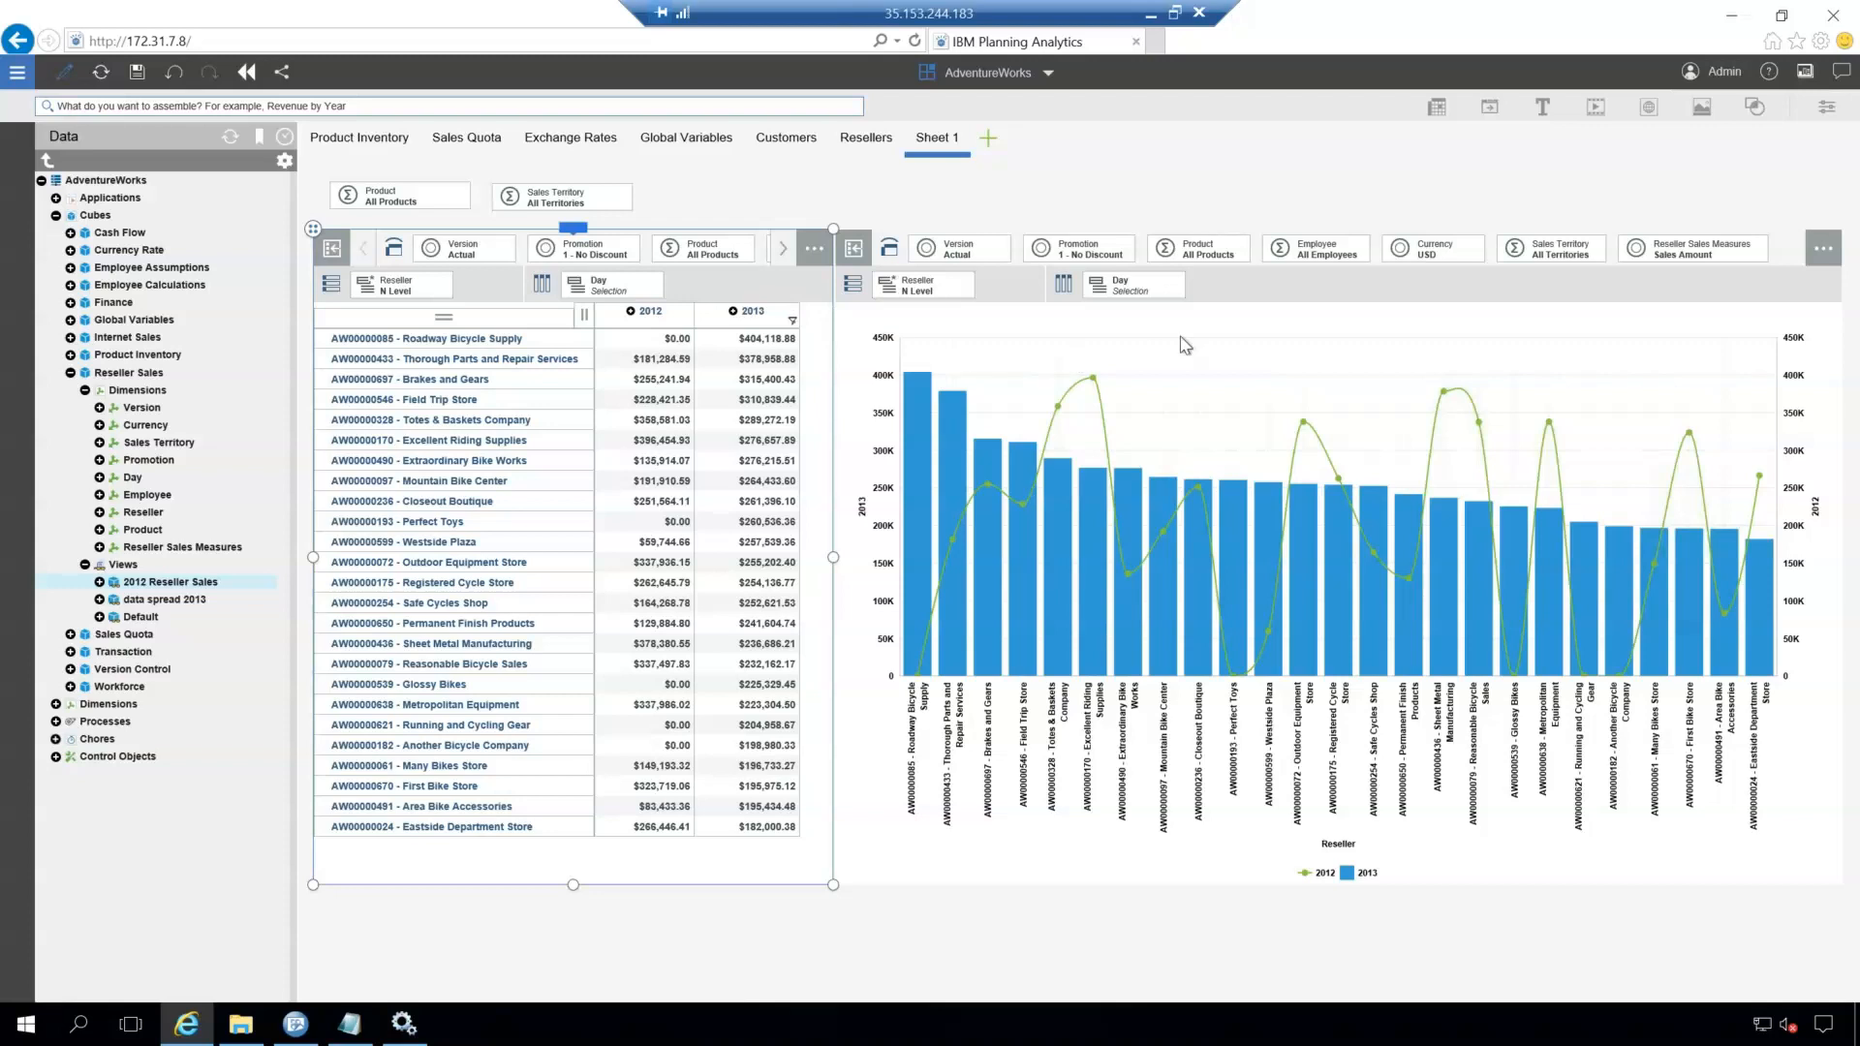
pyautogui.keyDown('ctrl'); pyautogui.click(1312, 302); pyautogui.keyUp('ctrl')
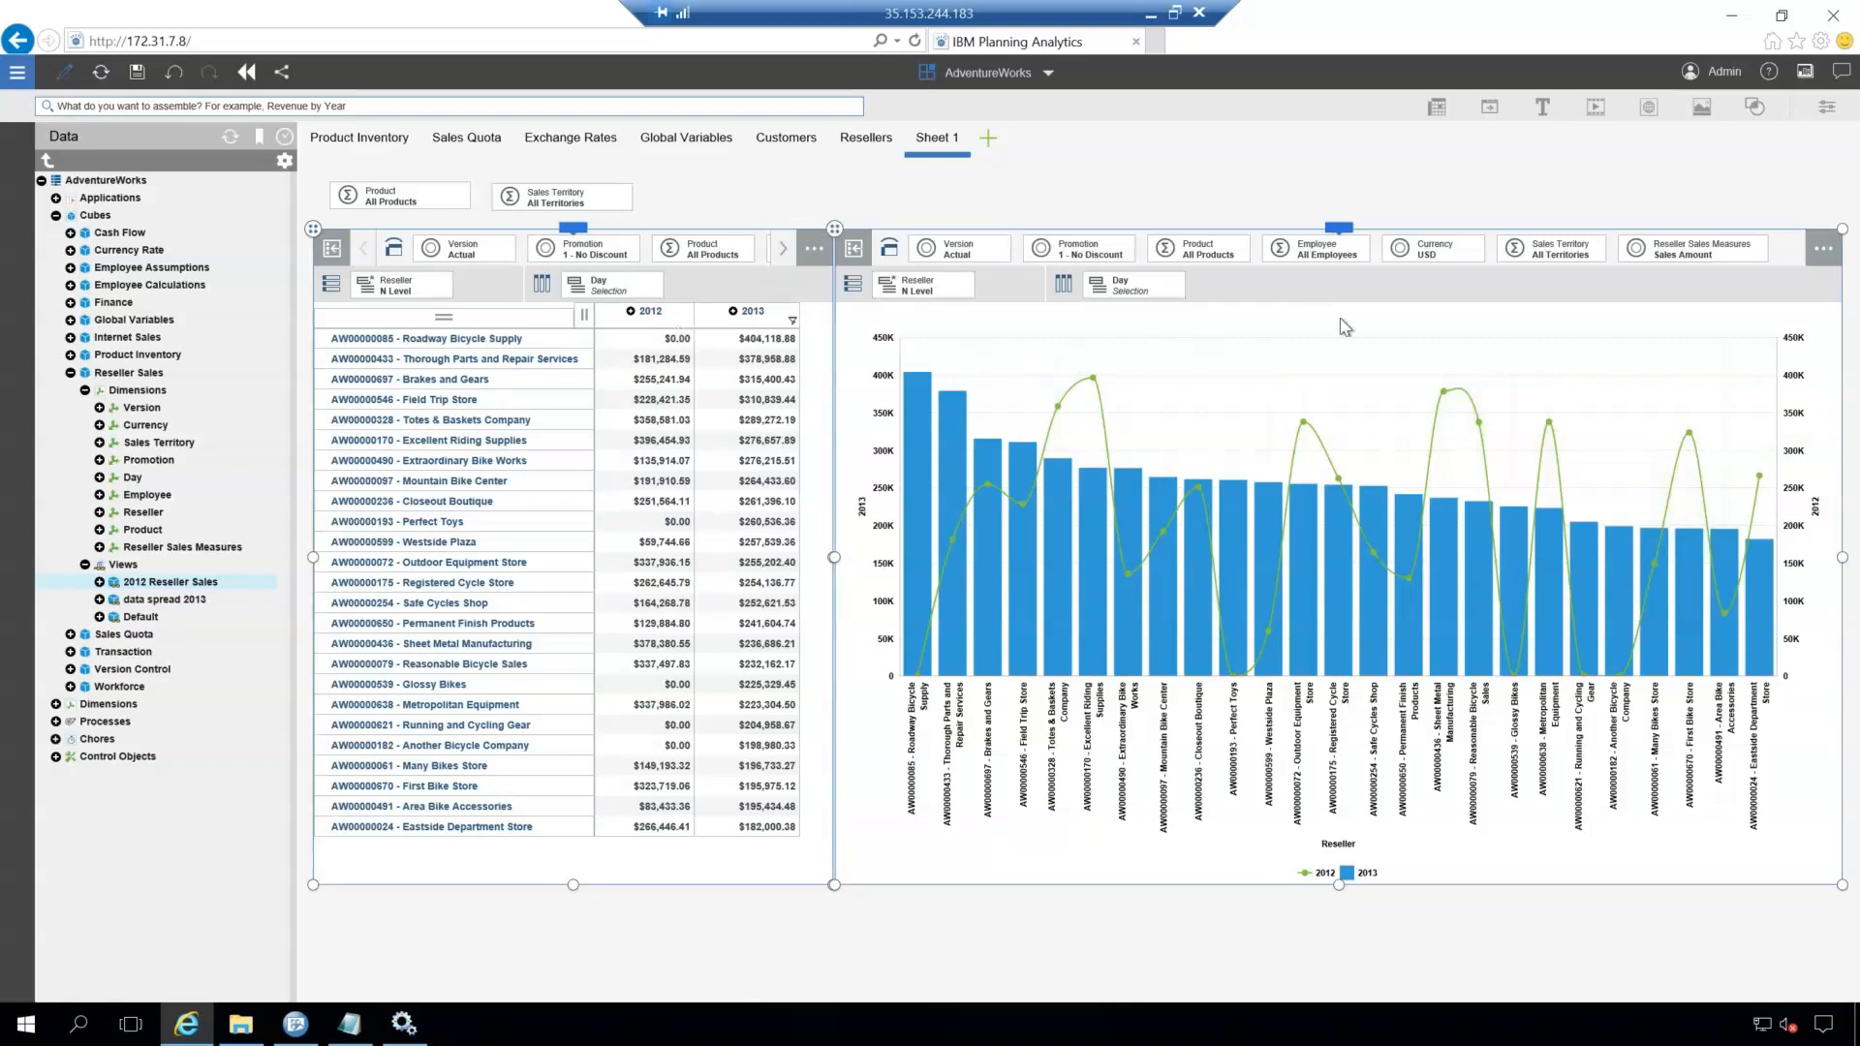
pyautogui.click(1826, 109)
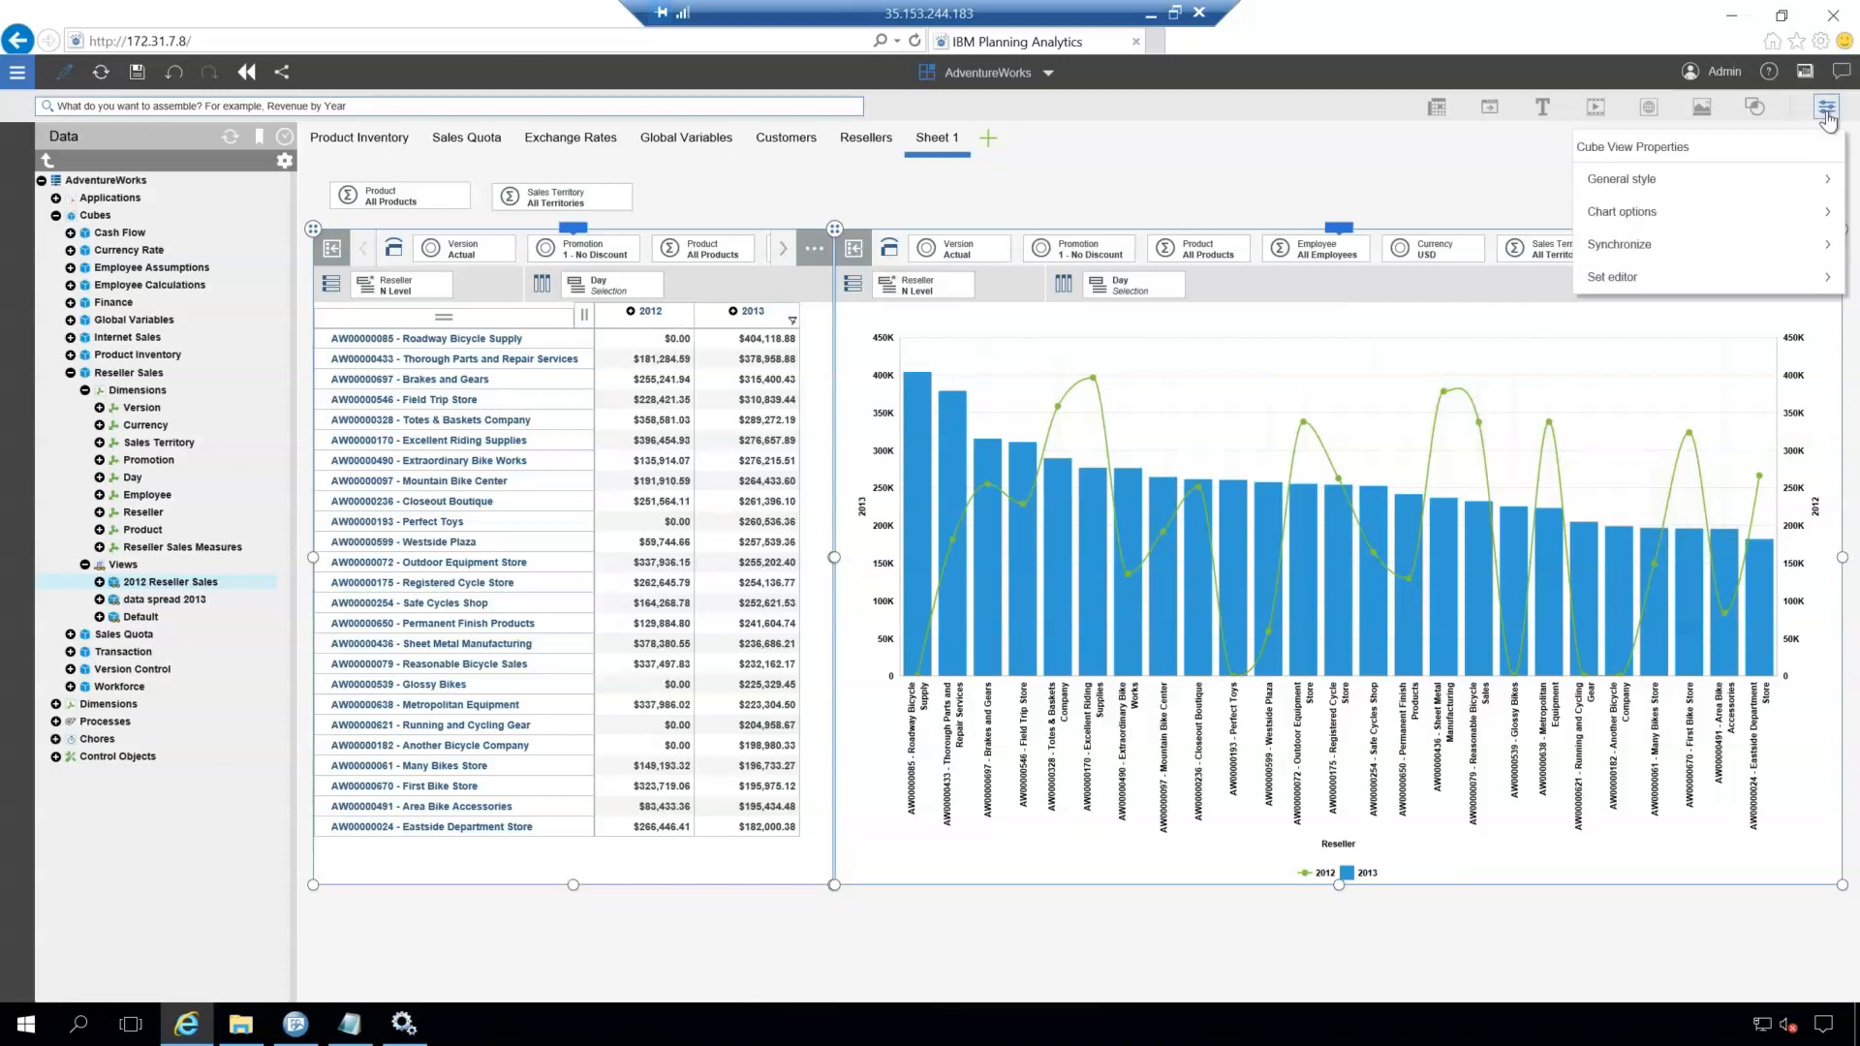
pyautogui.click(1768, 259)
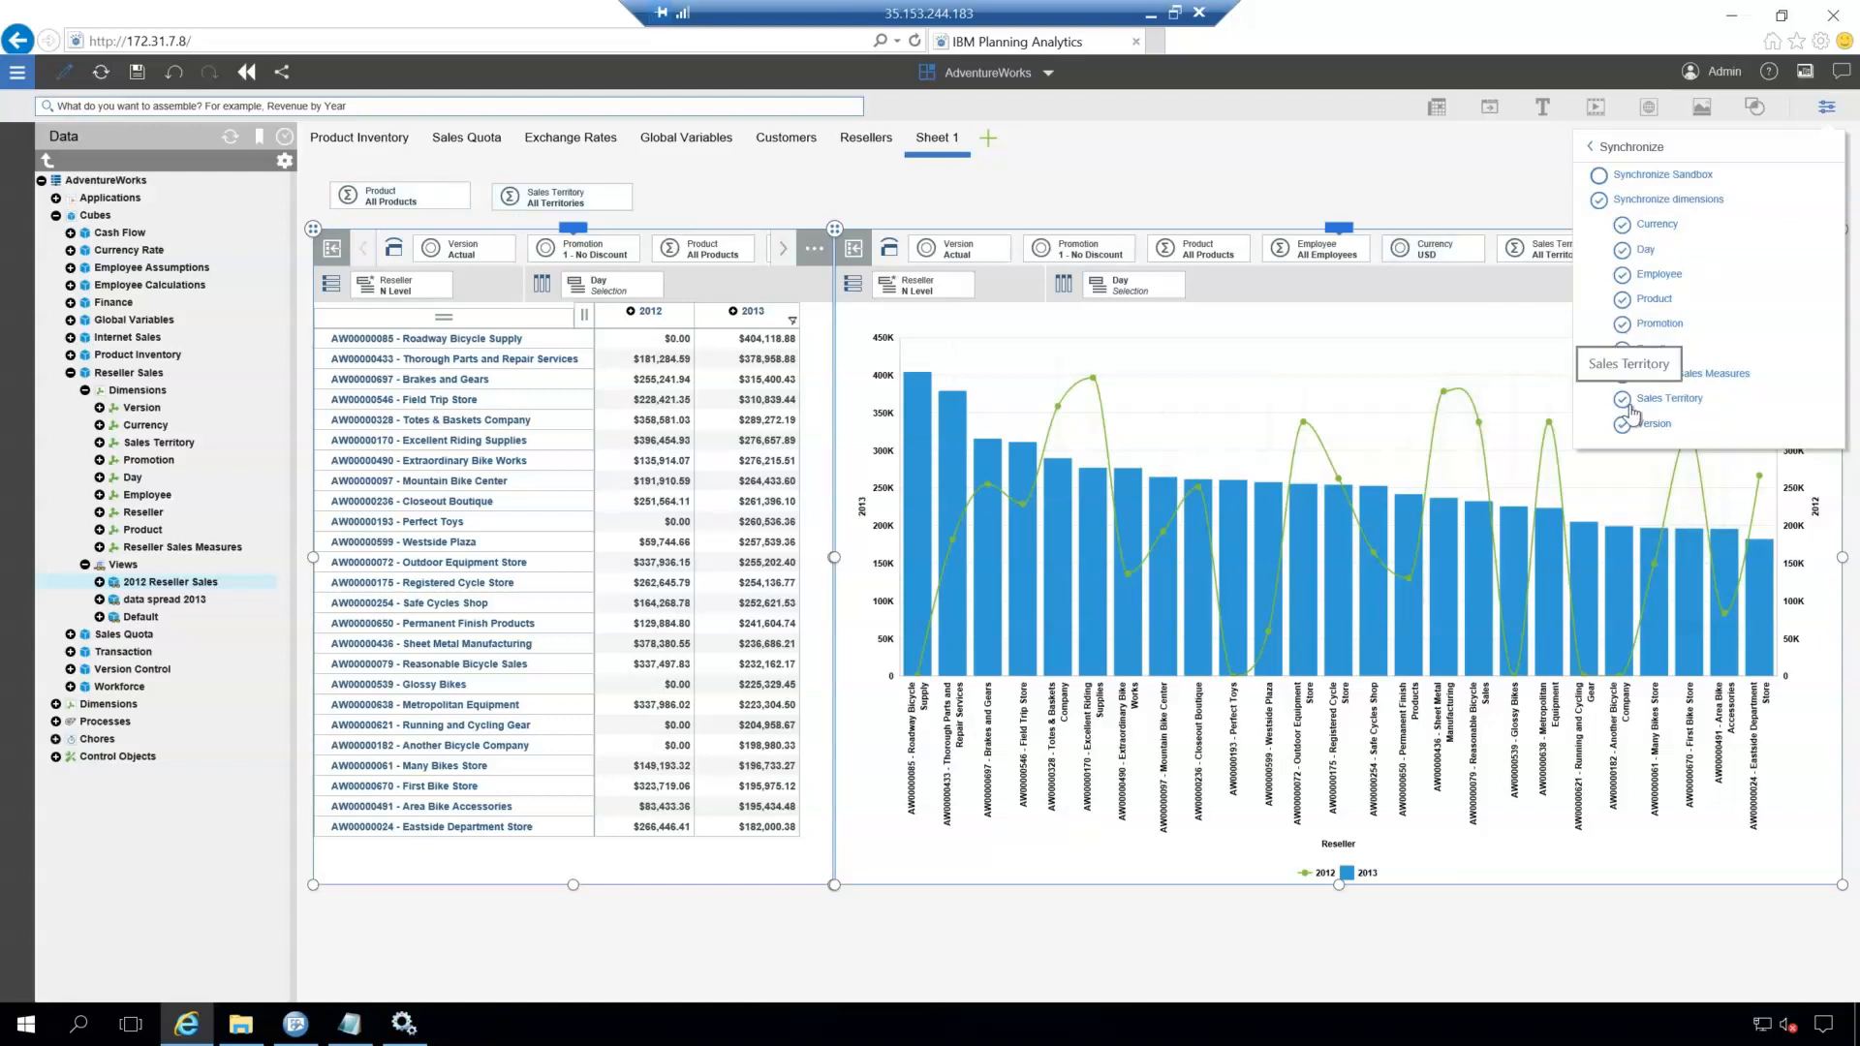
pyautogui.click(1607, 147)
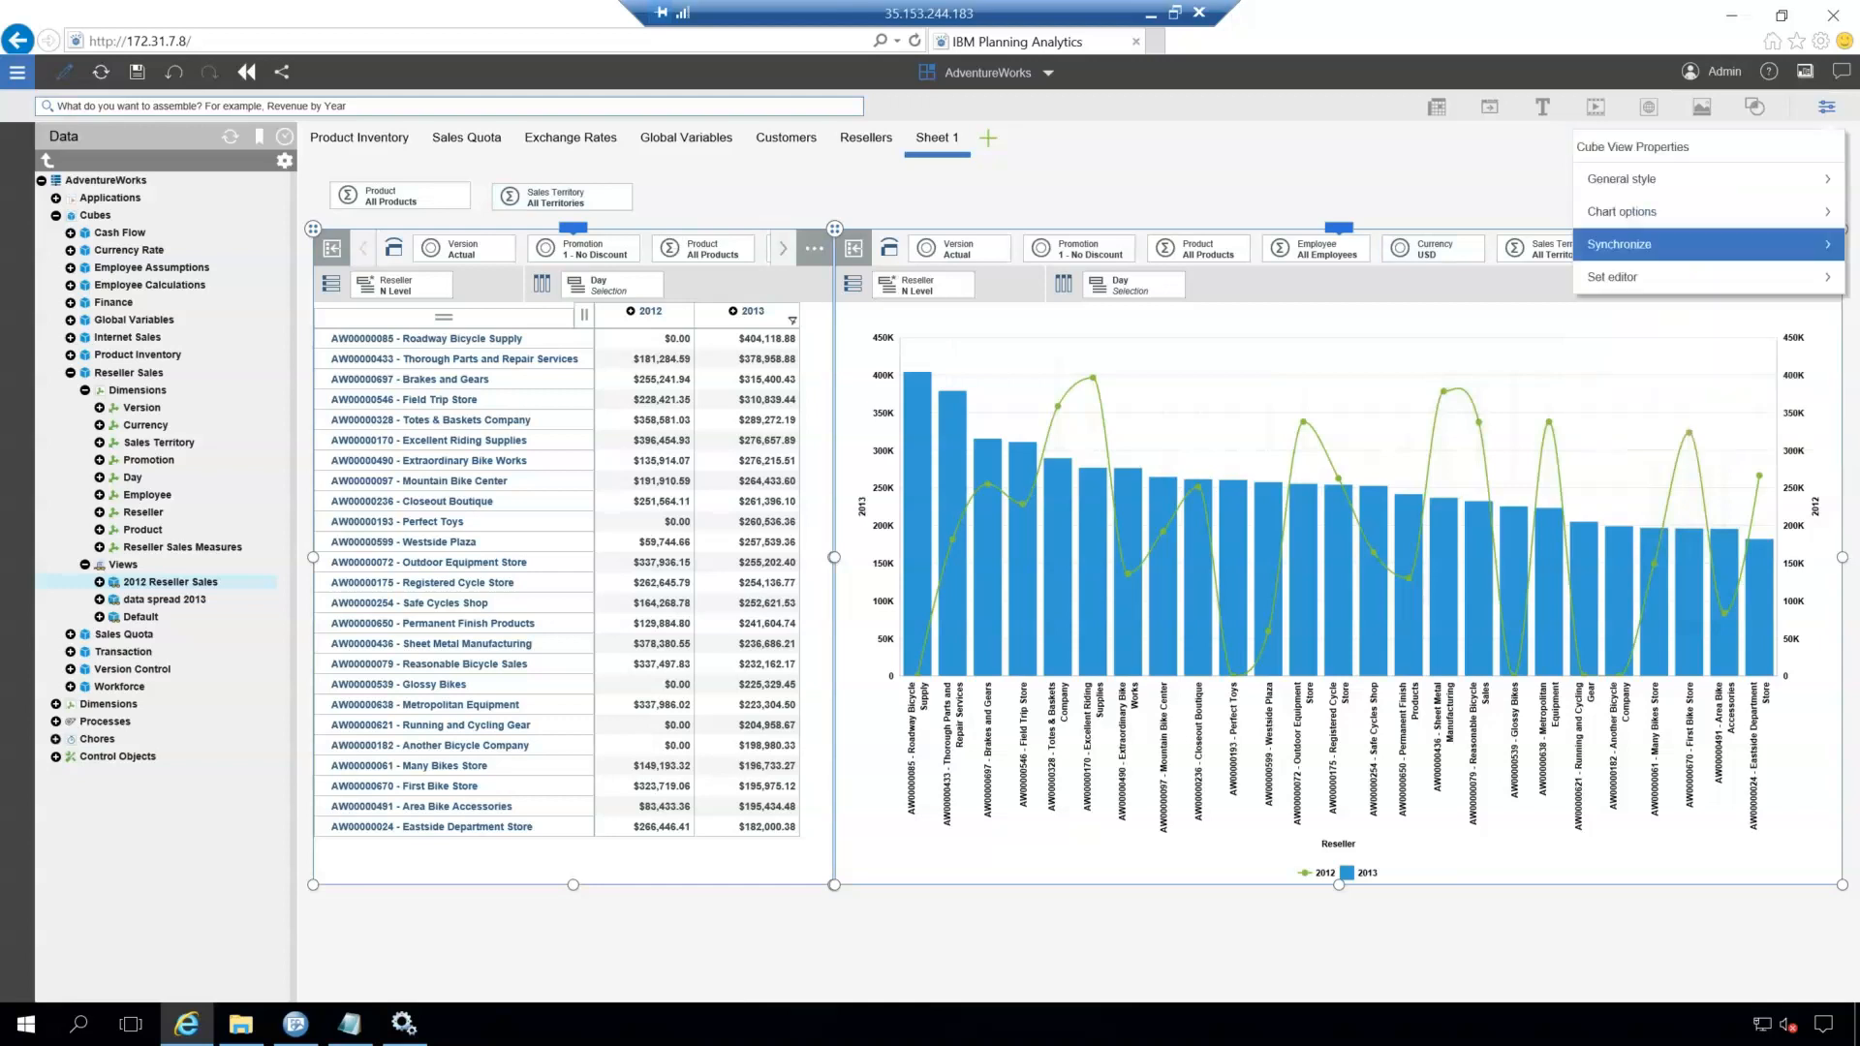
pyautogui.click(1827, 112)
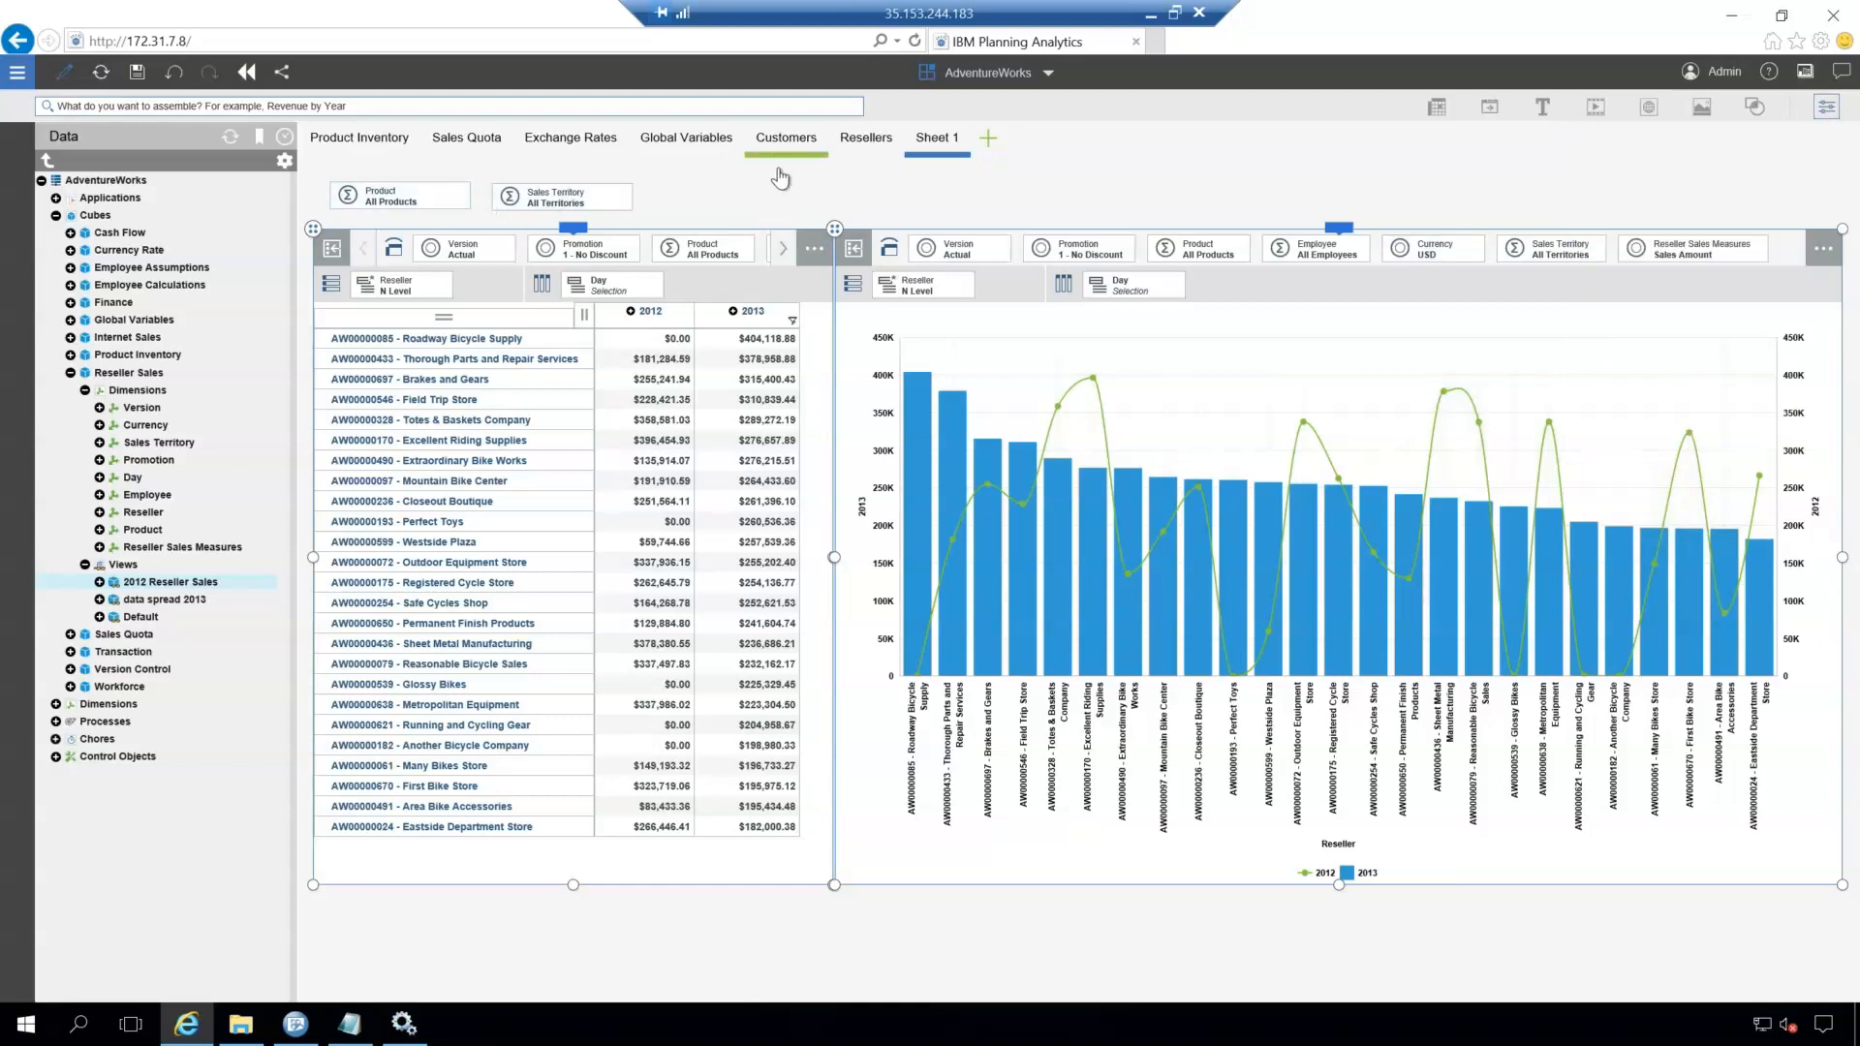
# Step: Set the standalone Sales Territory selector to United States
pyautogui.click(571, 197)
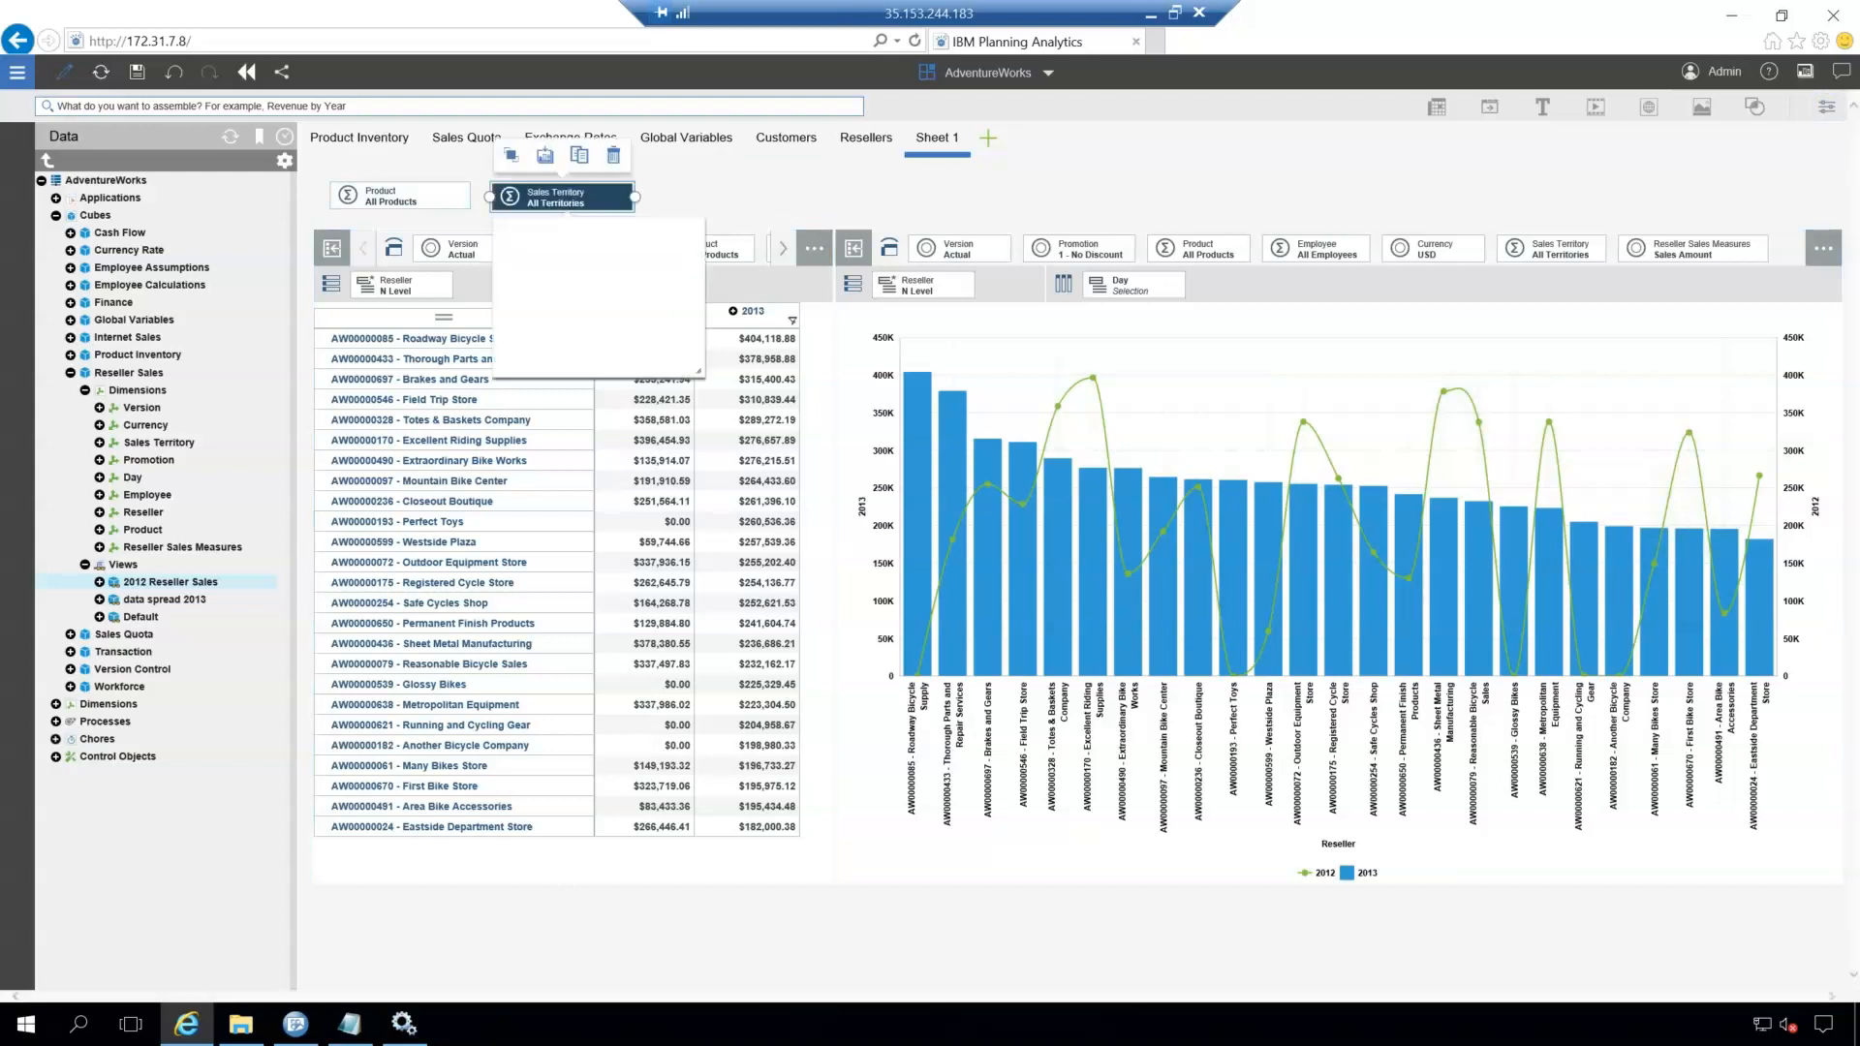
pyautogui.click(634, 293)
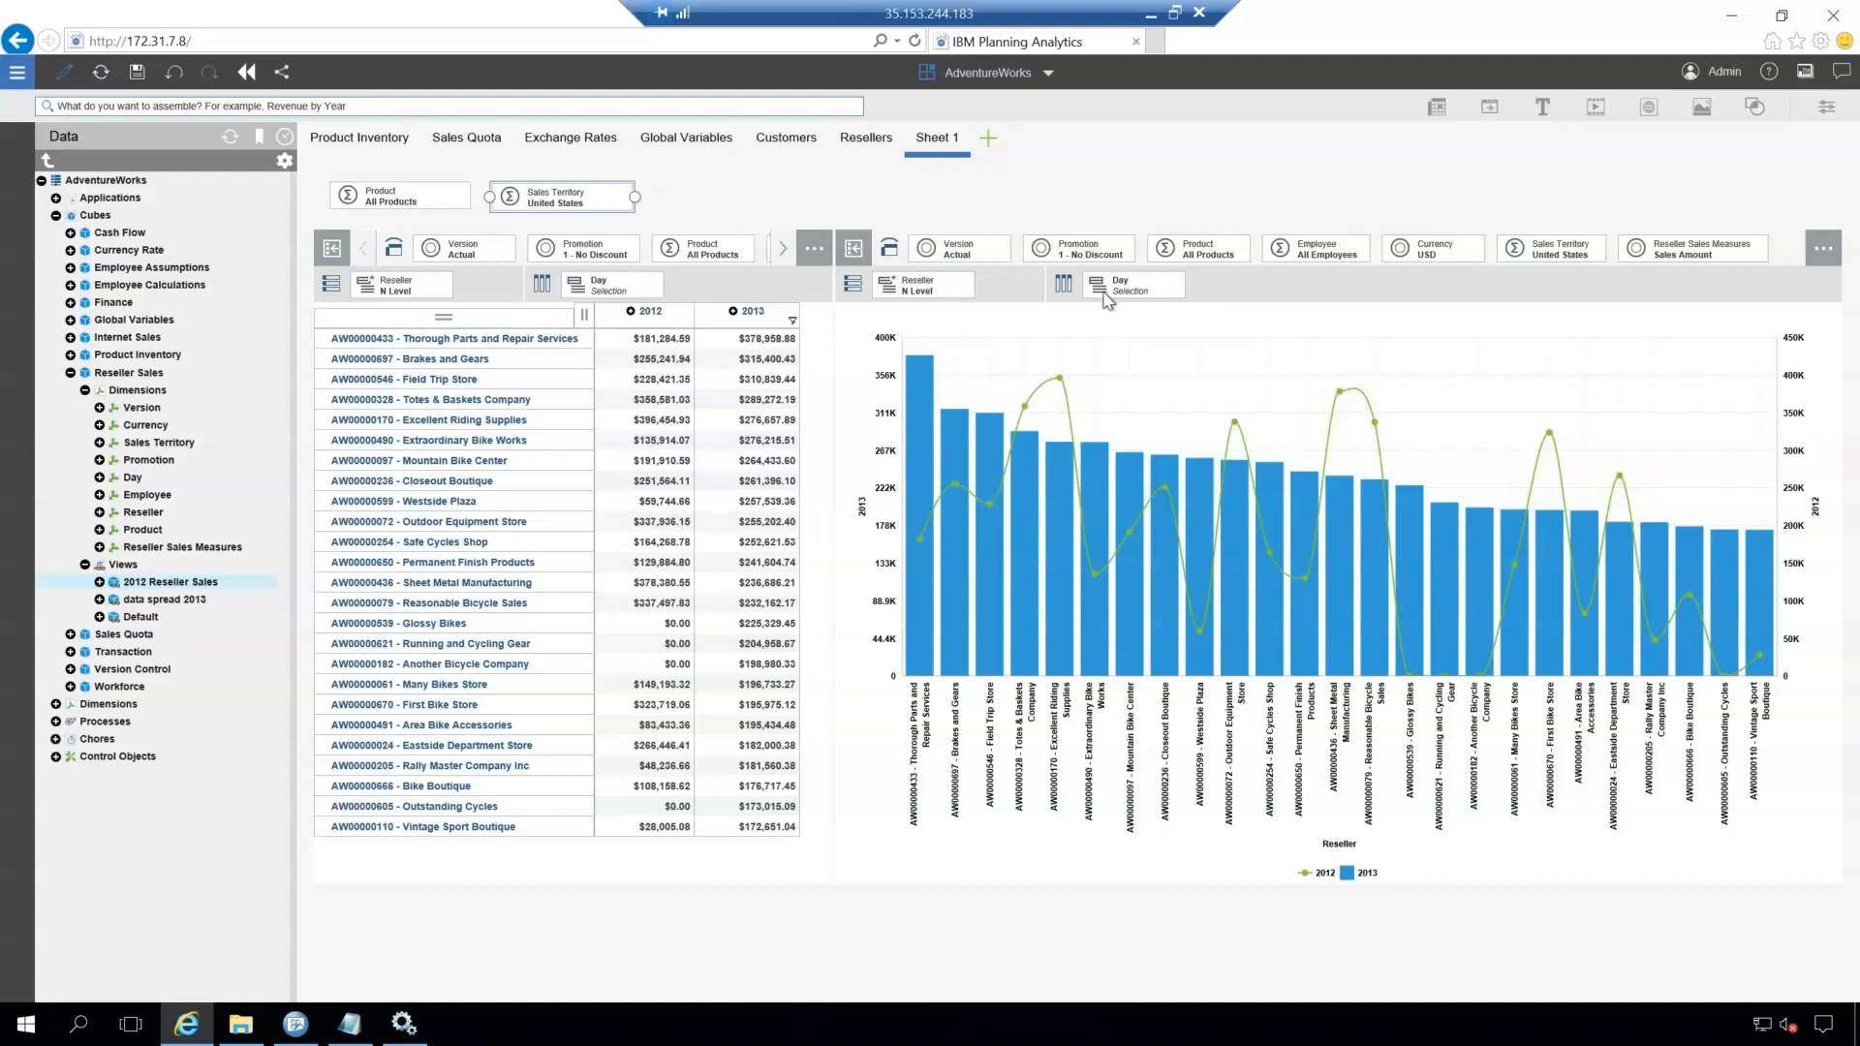
# Step: Hide the dimension tile bars on both the chart and the table view
pyautogui.click(1542, 262)
pyautogui.click(1340, 230)
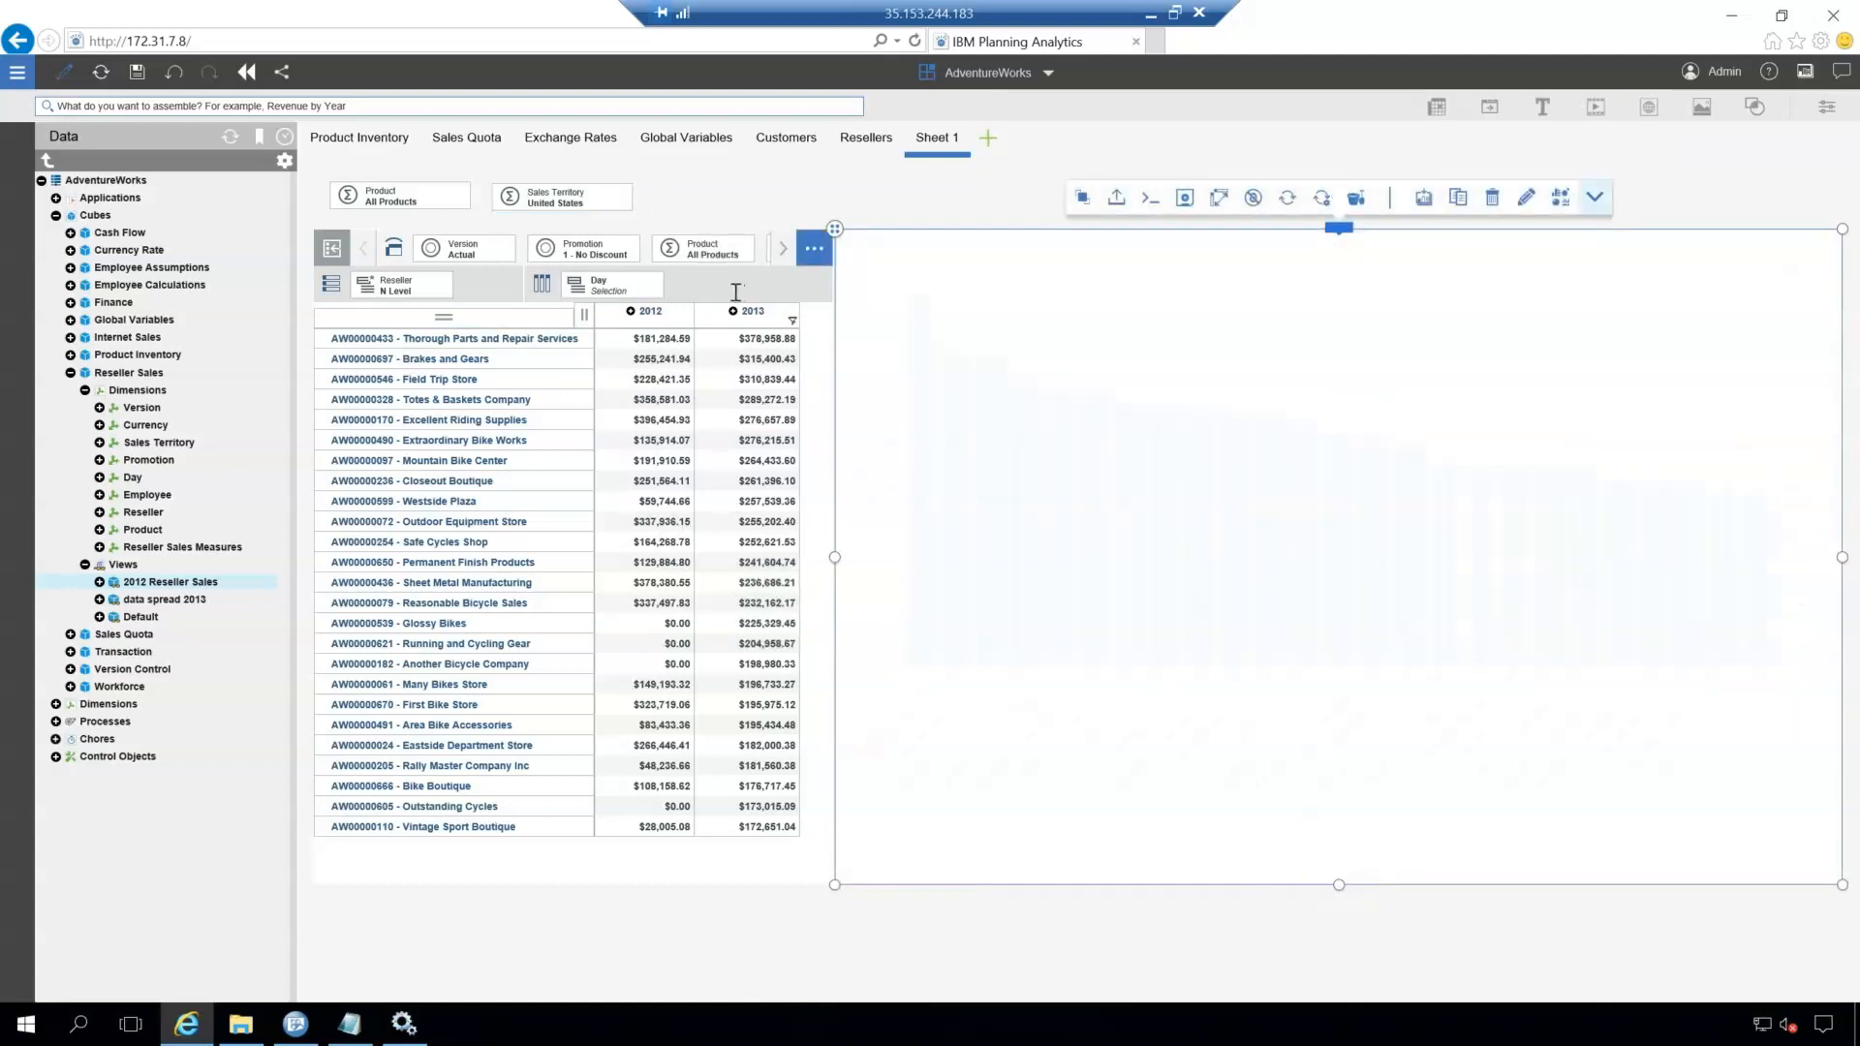
pyautogui.click(736, 291)
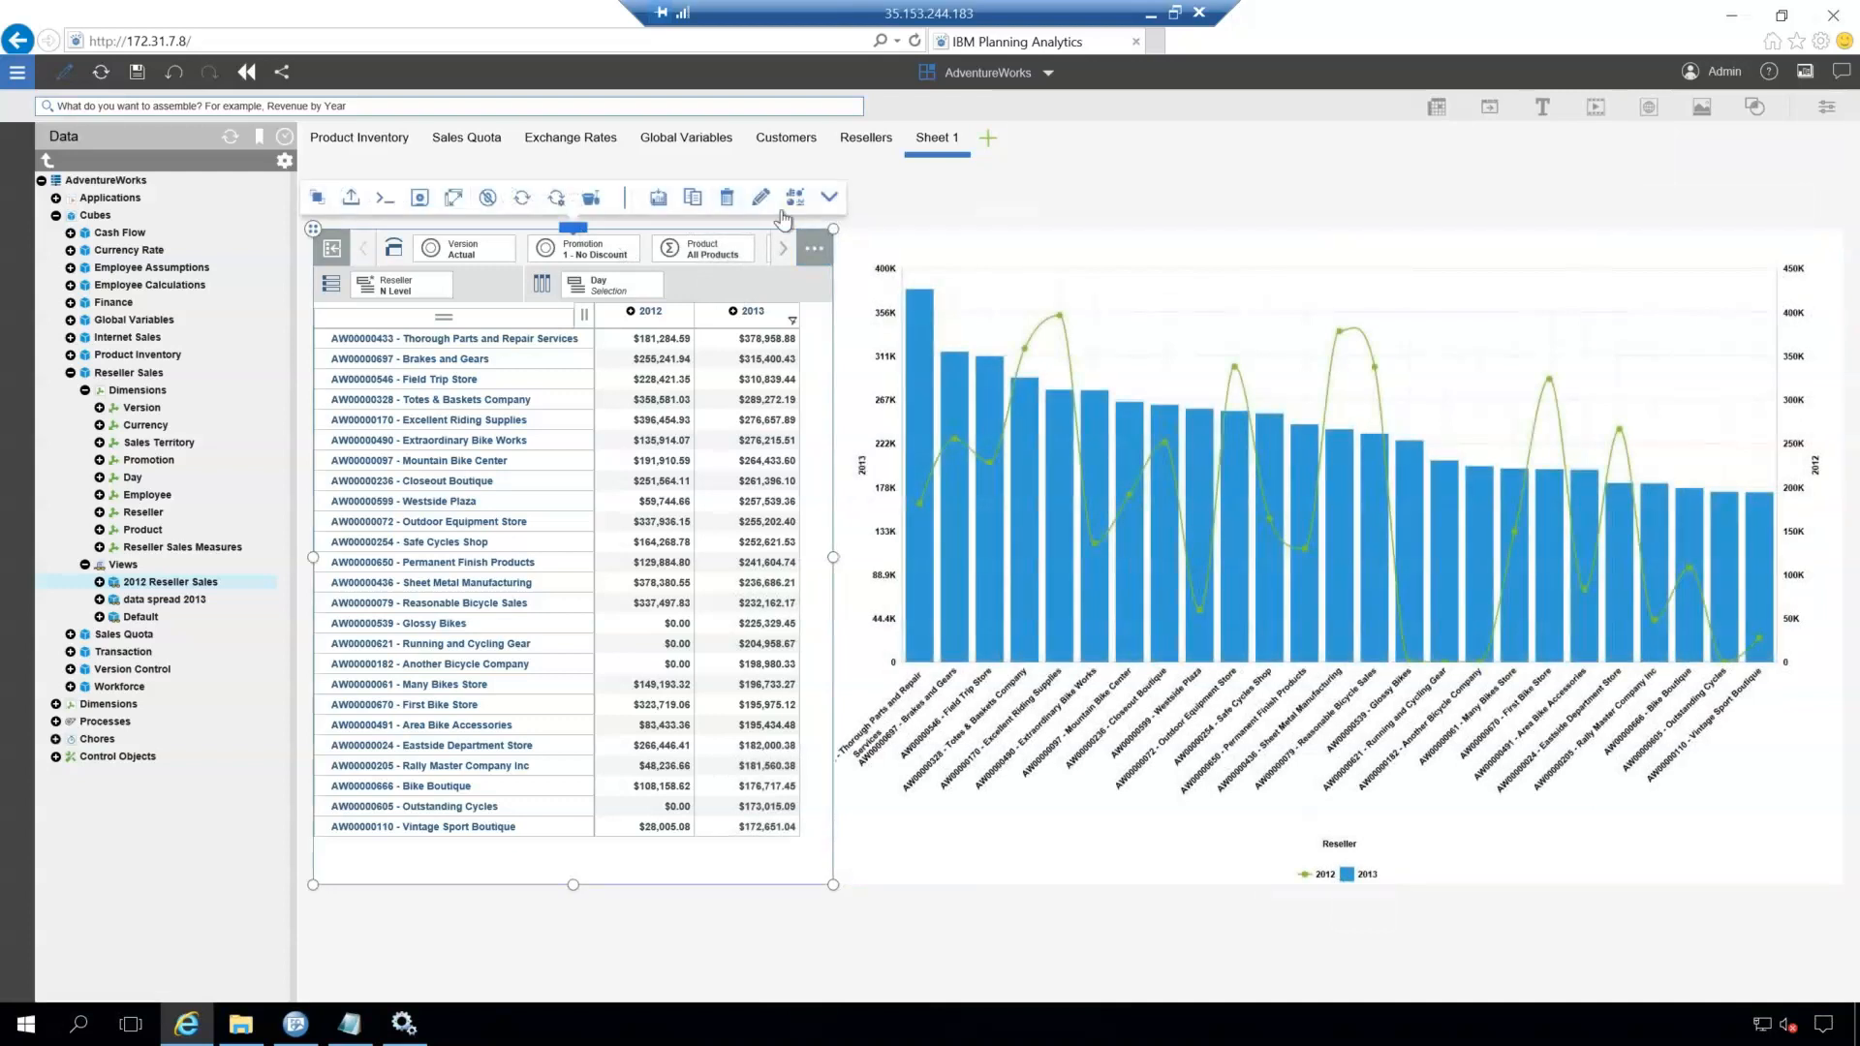
pyautogui.click(1104, 263)
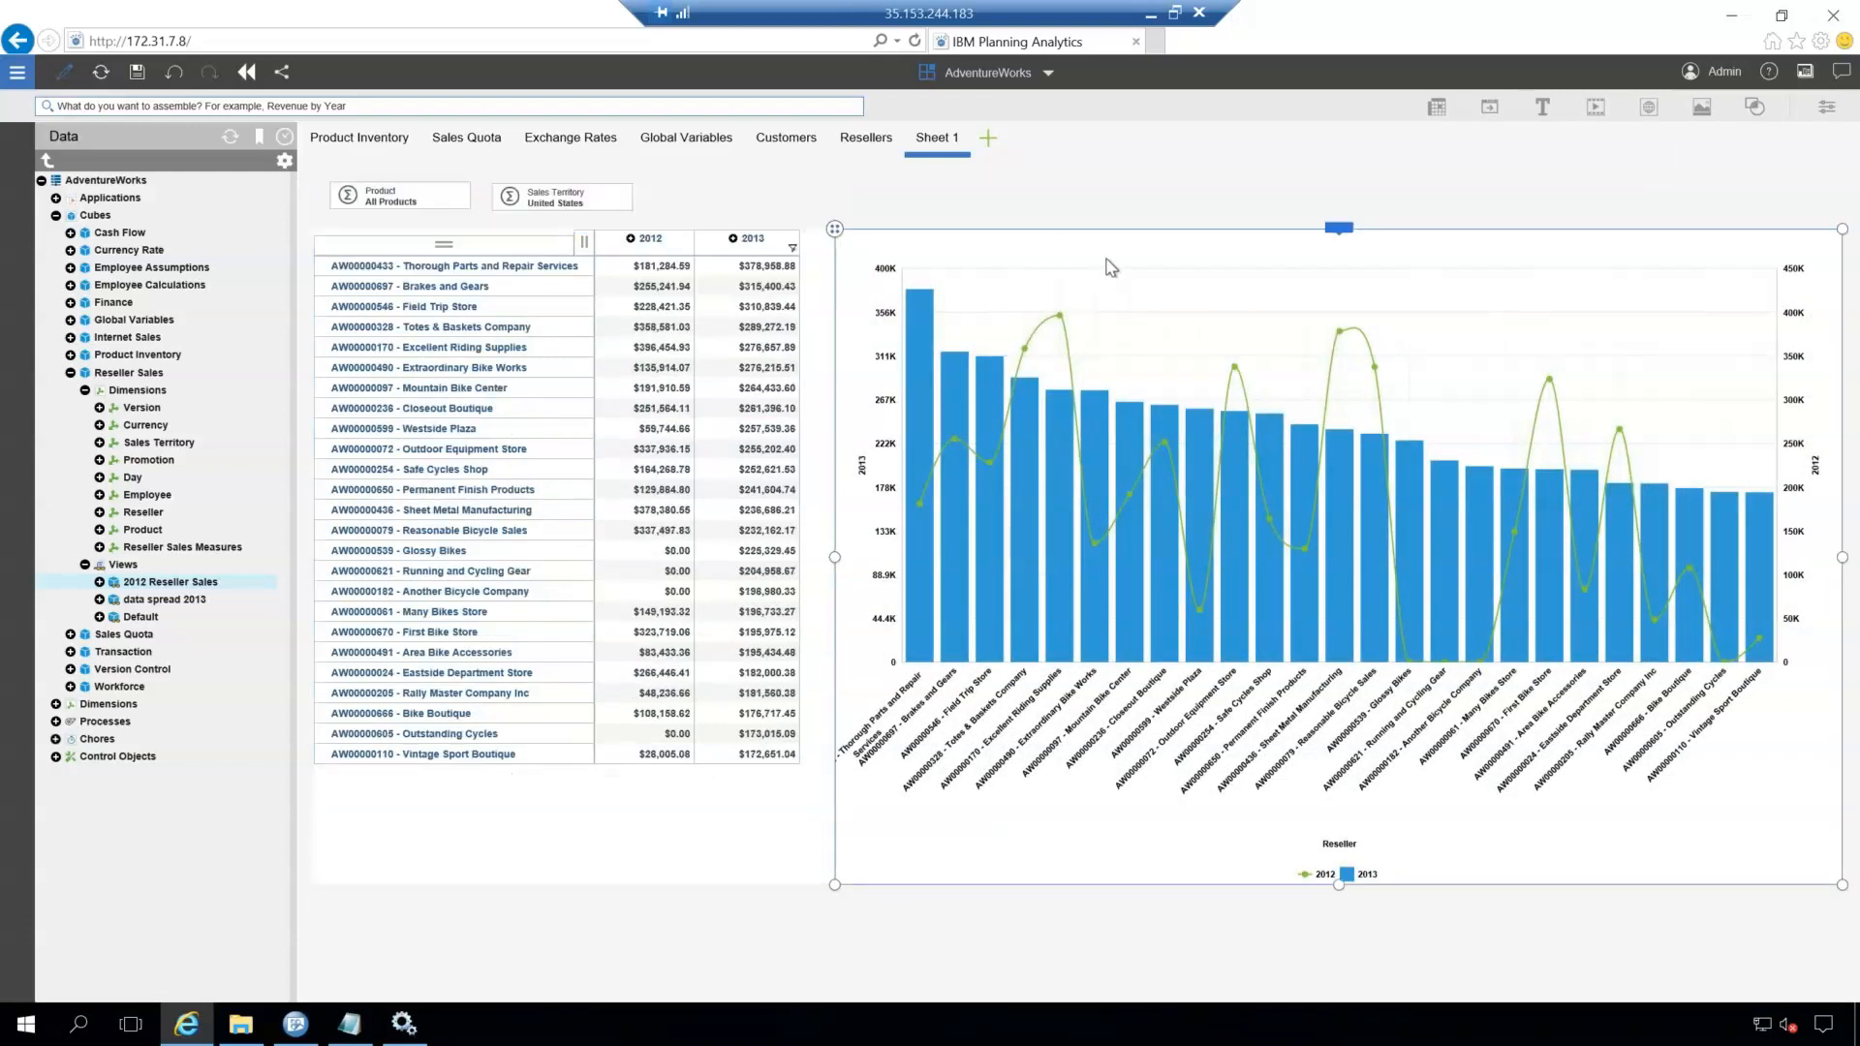
# Step: Add the title "Top 25 Resellers" to the chart
pyautogui.click(1345, 232)
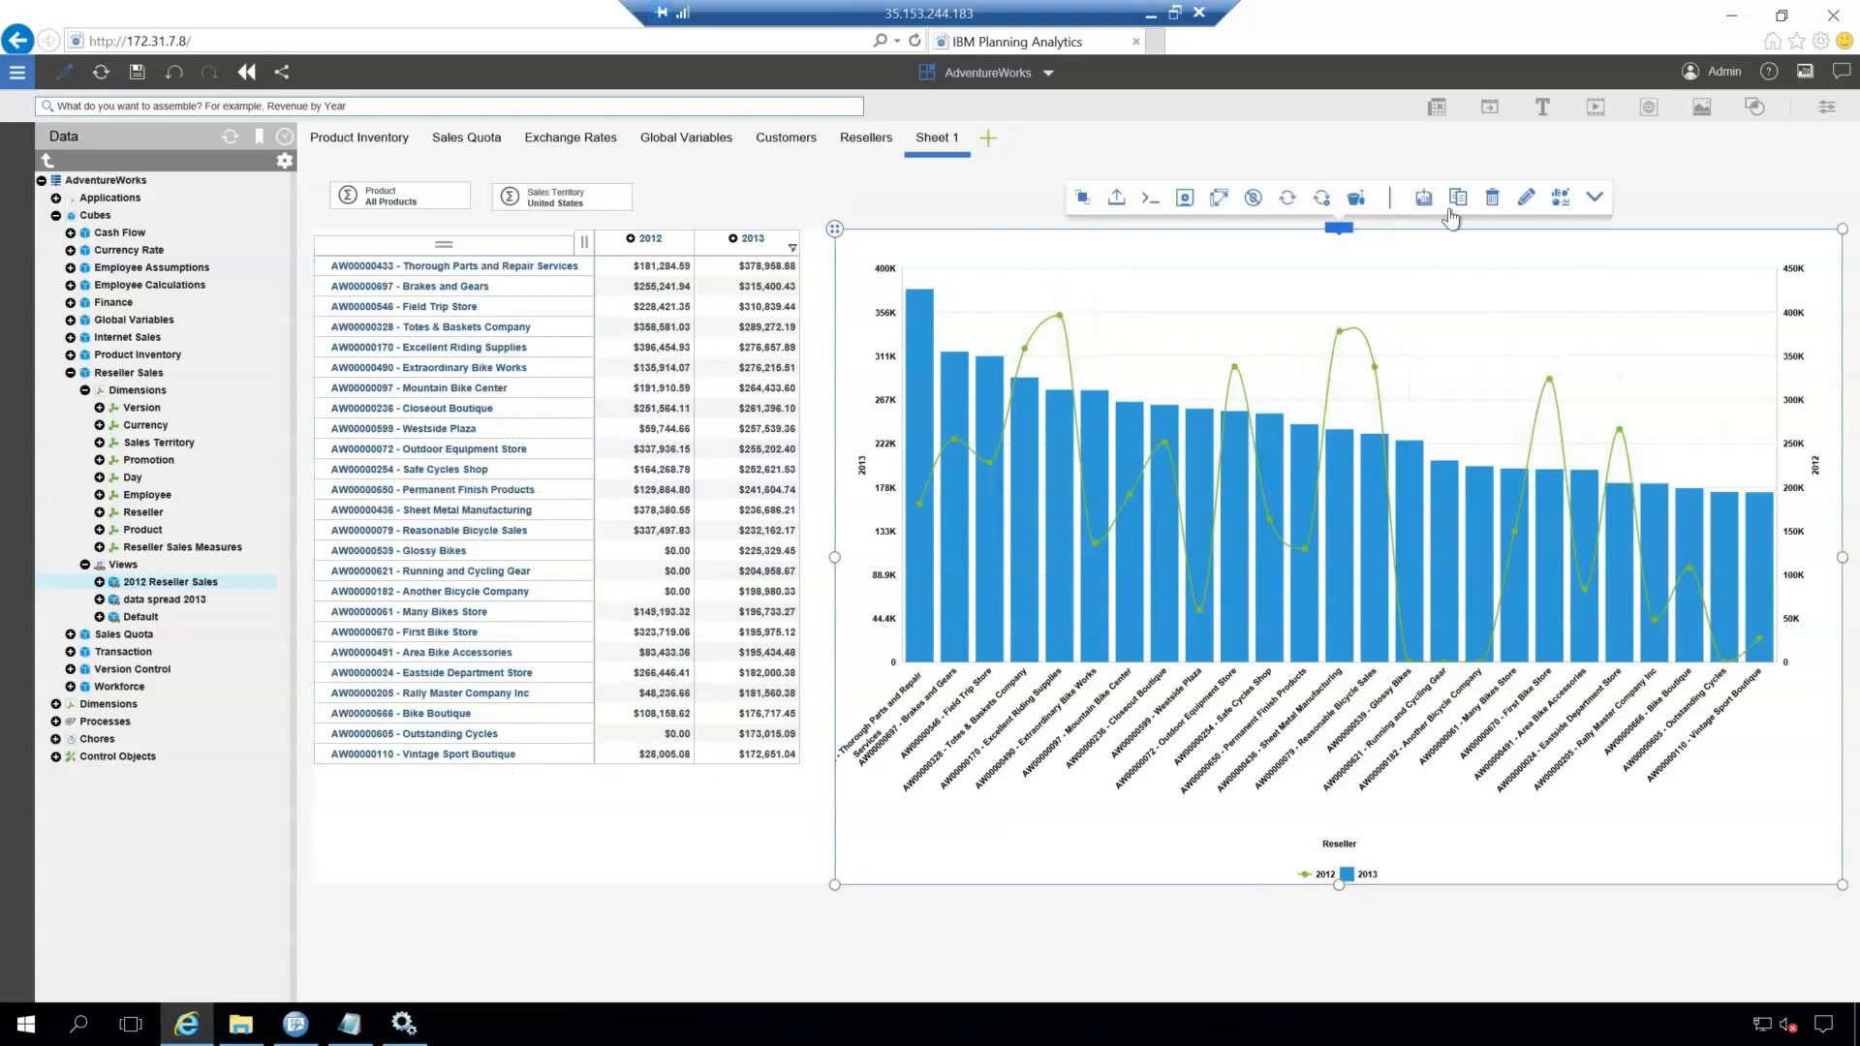
pyautogui.click(1527, 199)
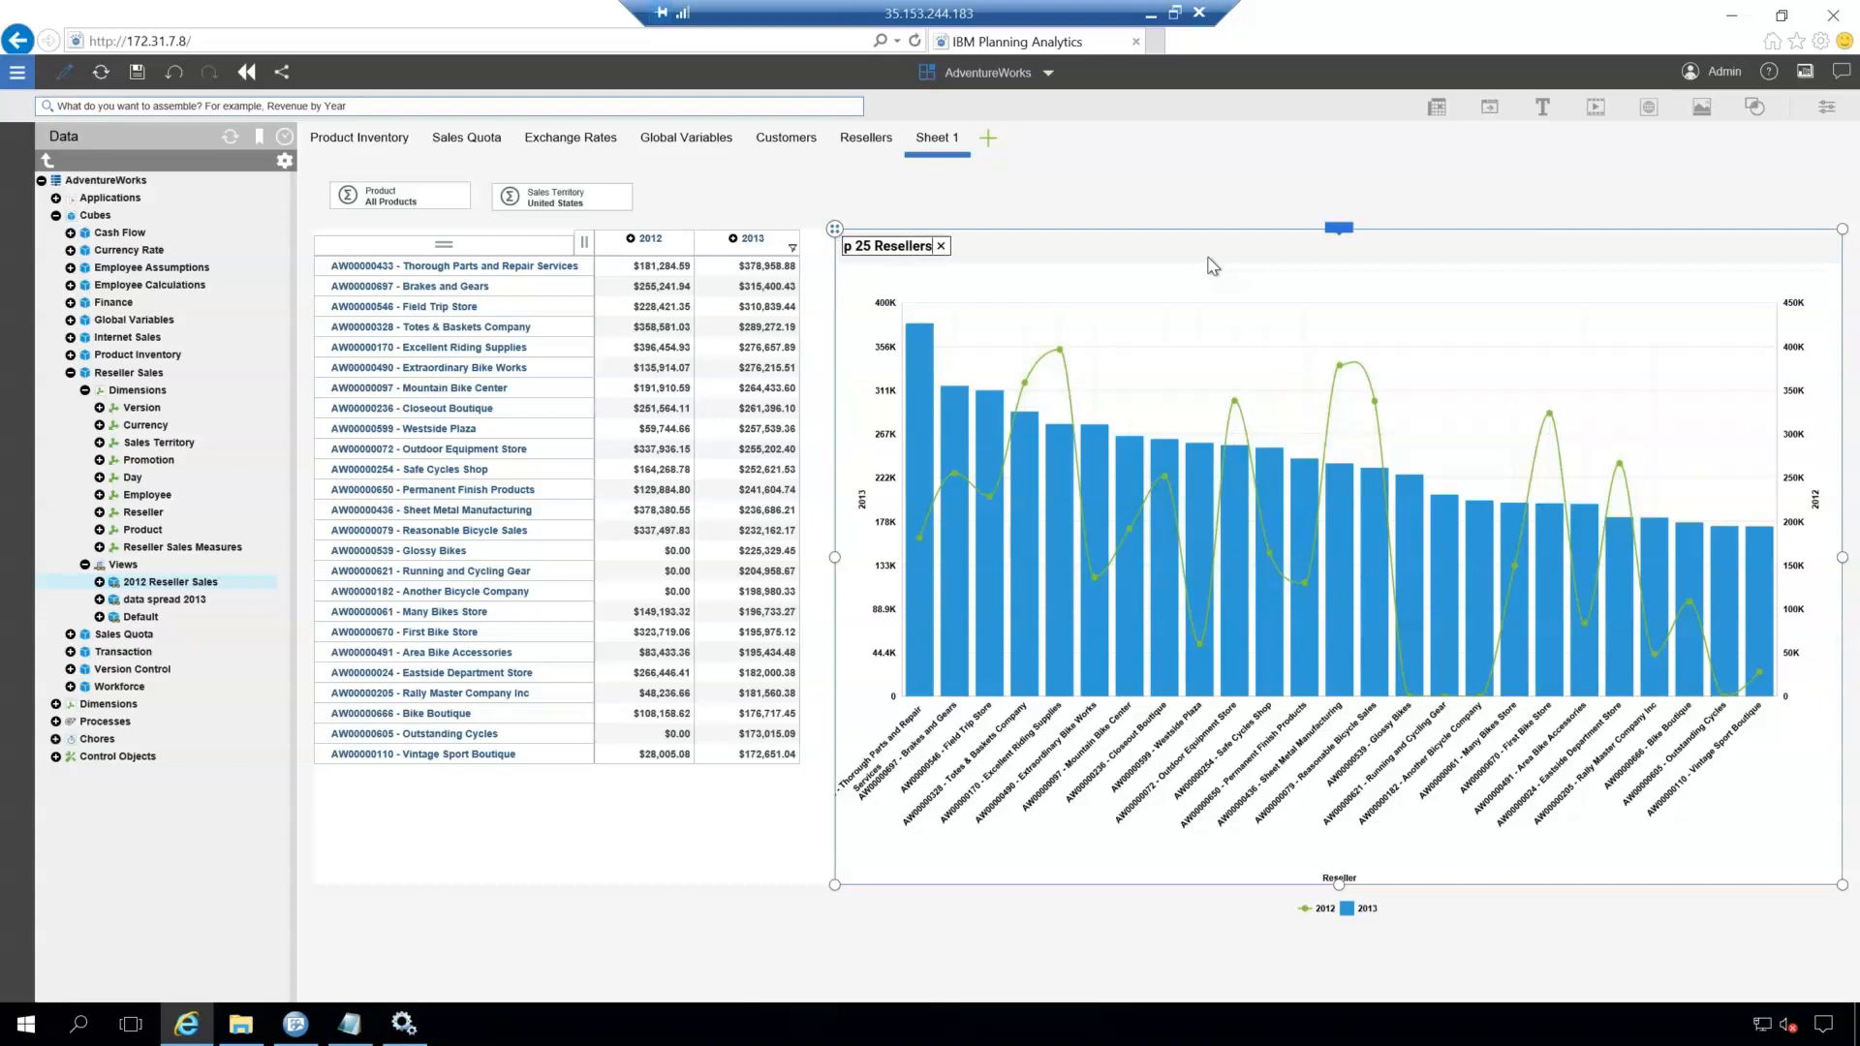
pyautogui.press('Return')
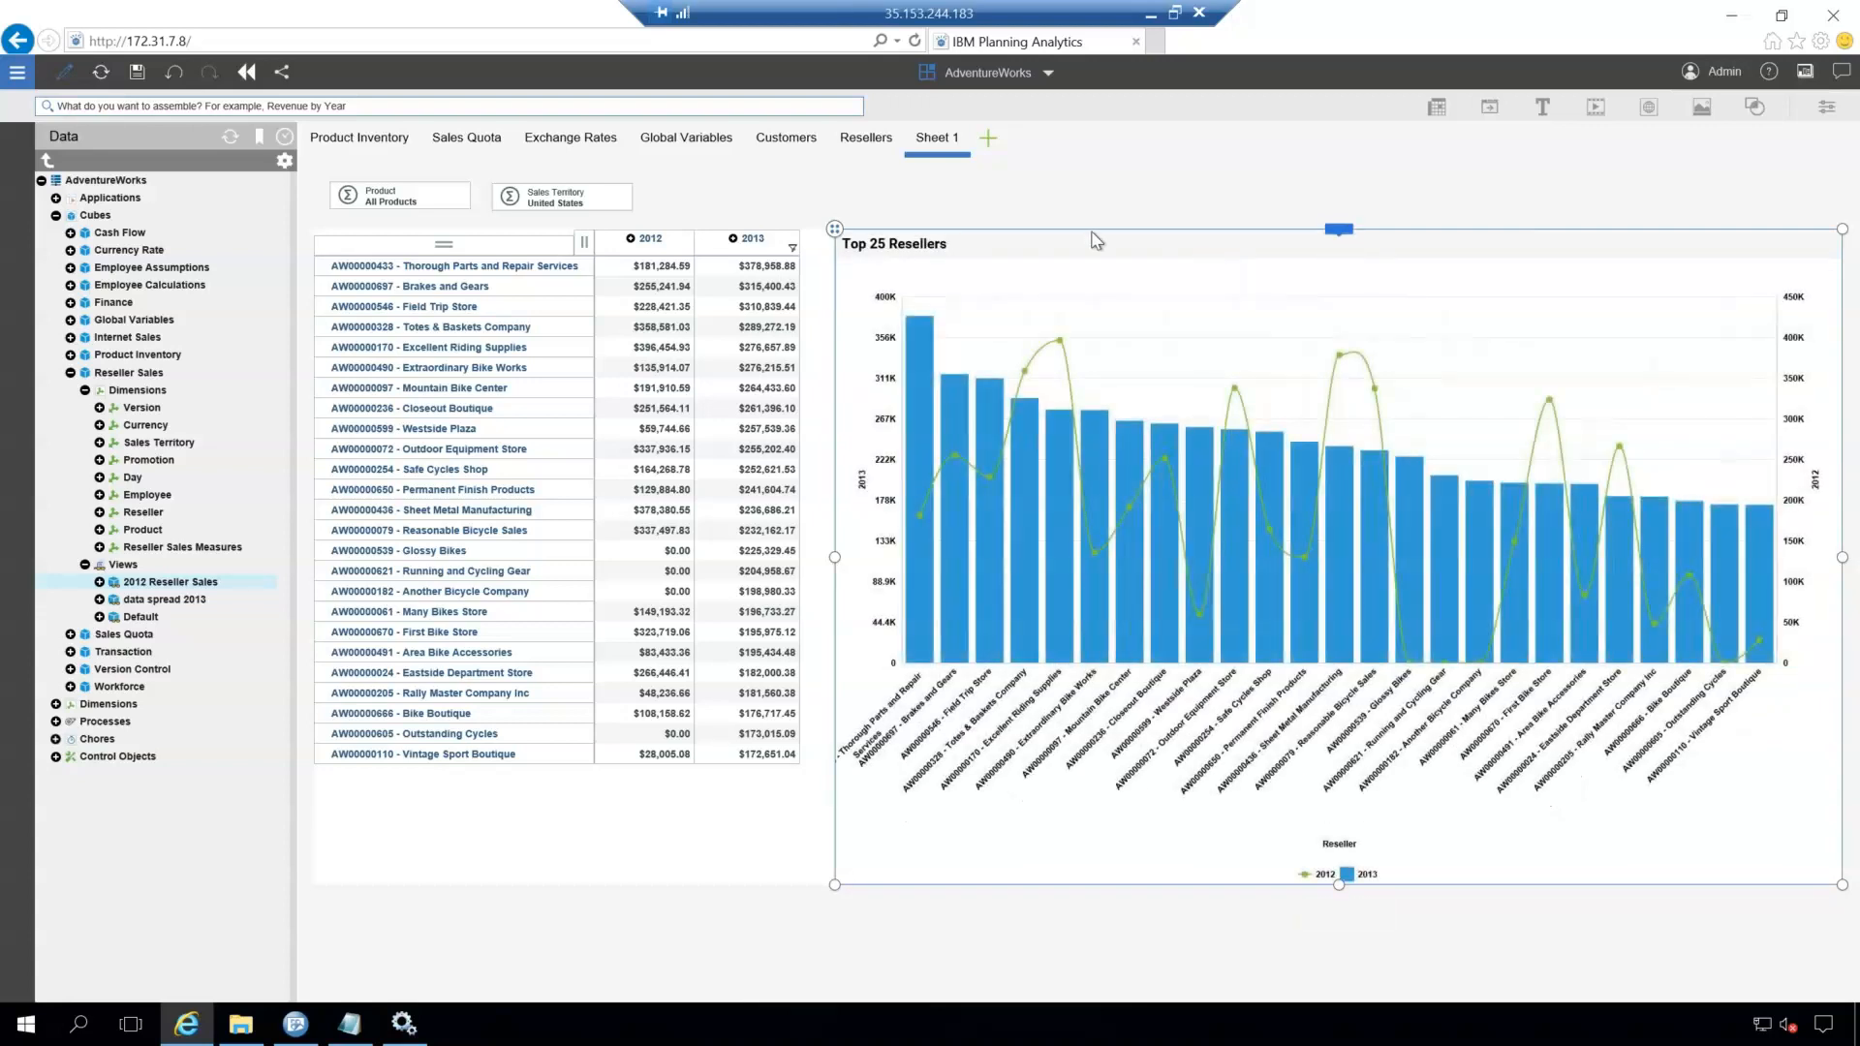
pyautogui.click(599, 938)
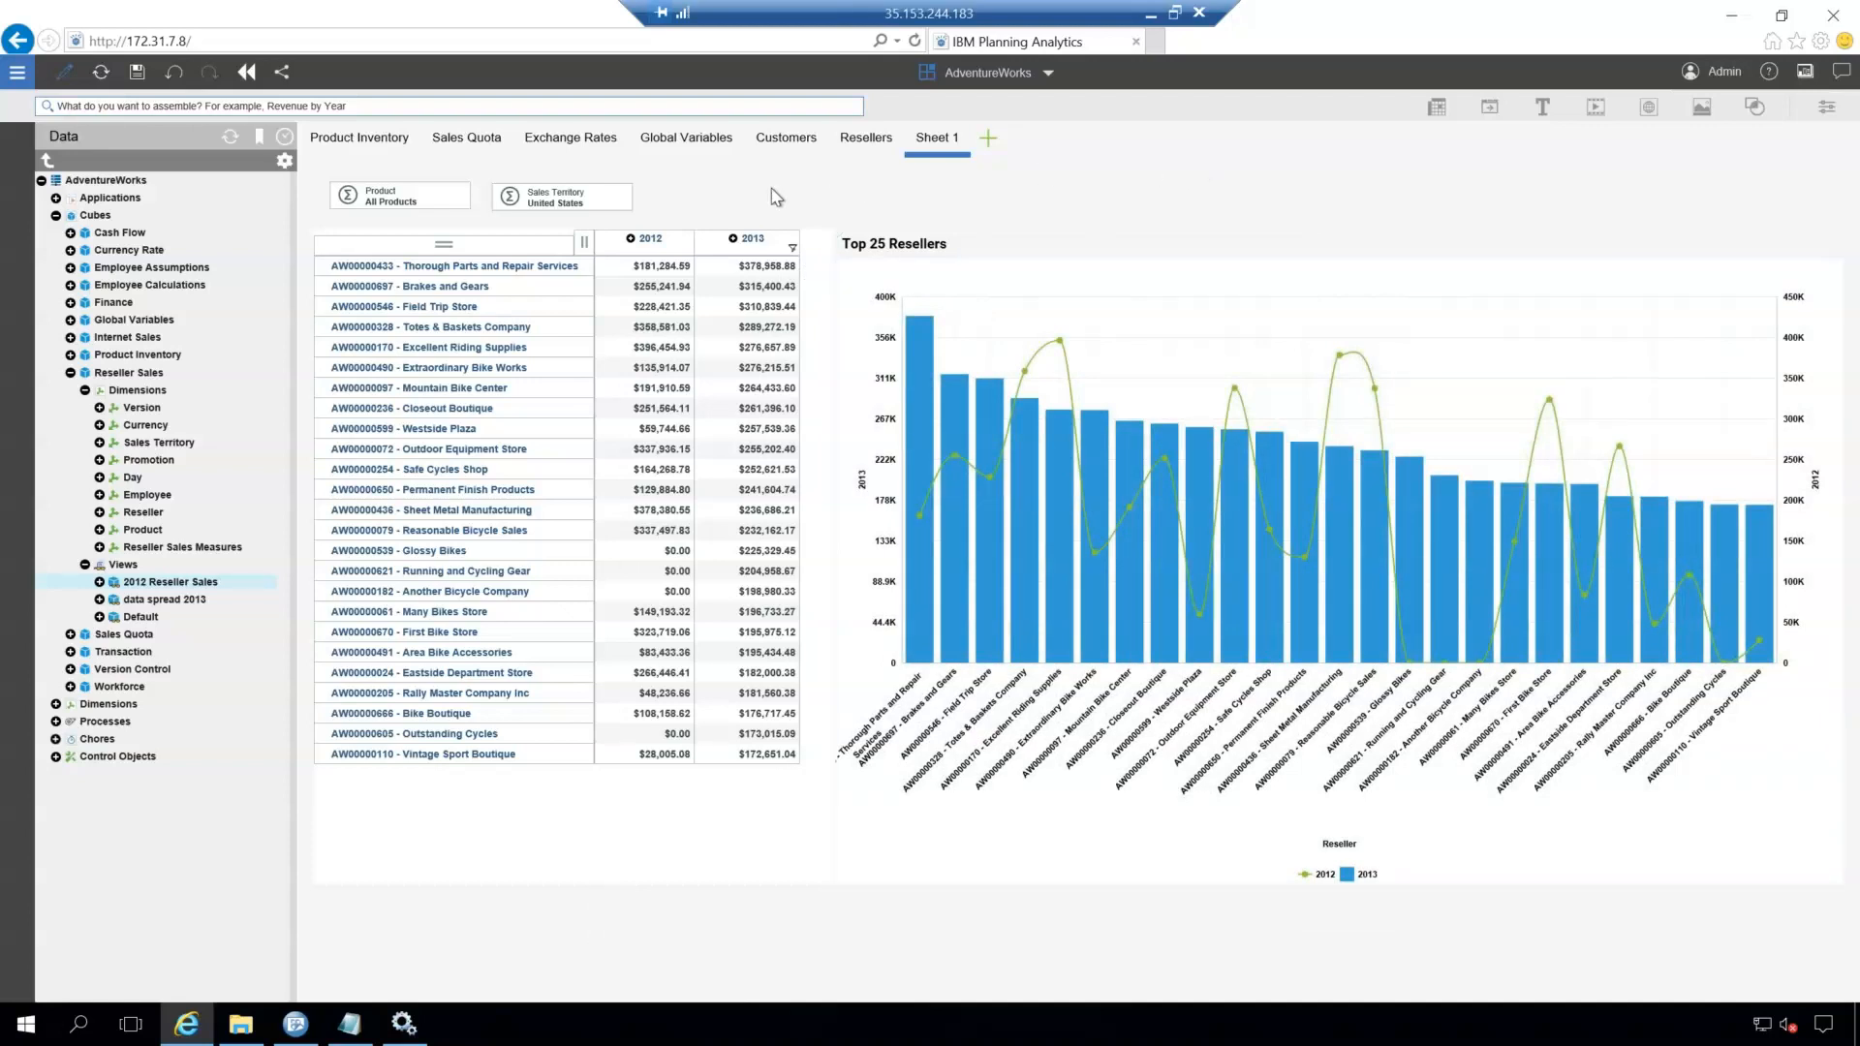
# Step: Select the standalone Product selector and bring up its selector properties
pyautogui.click(388, 201)
pyautogui.click(387, 202)
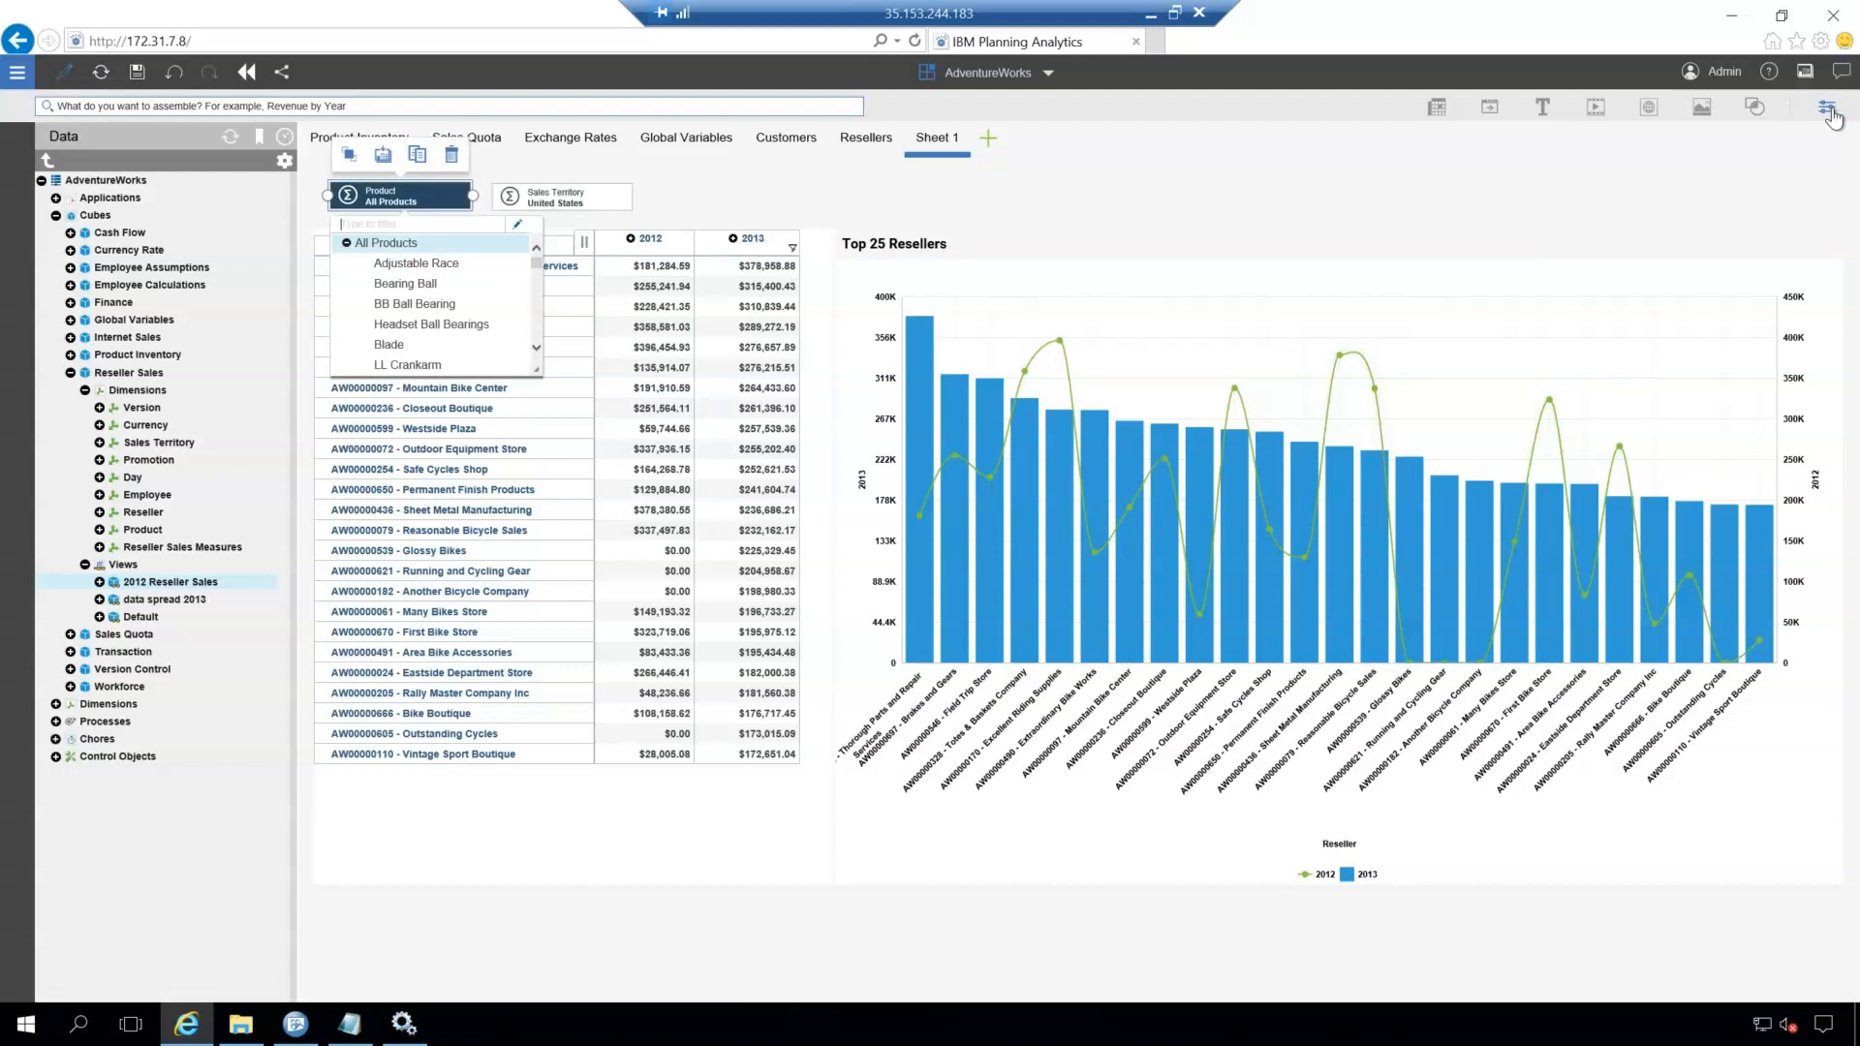
pyautogui.click(1828, 109)
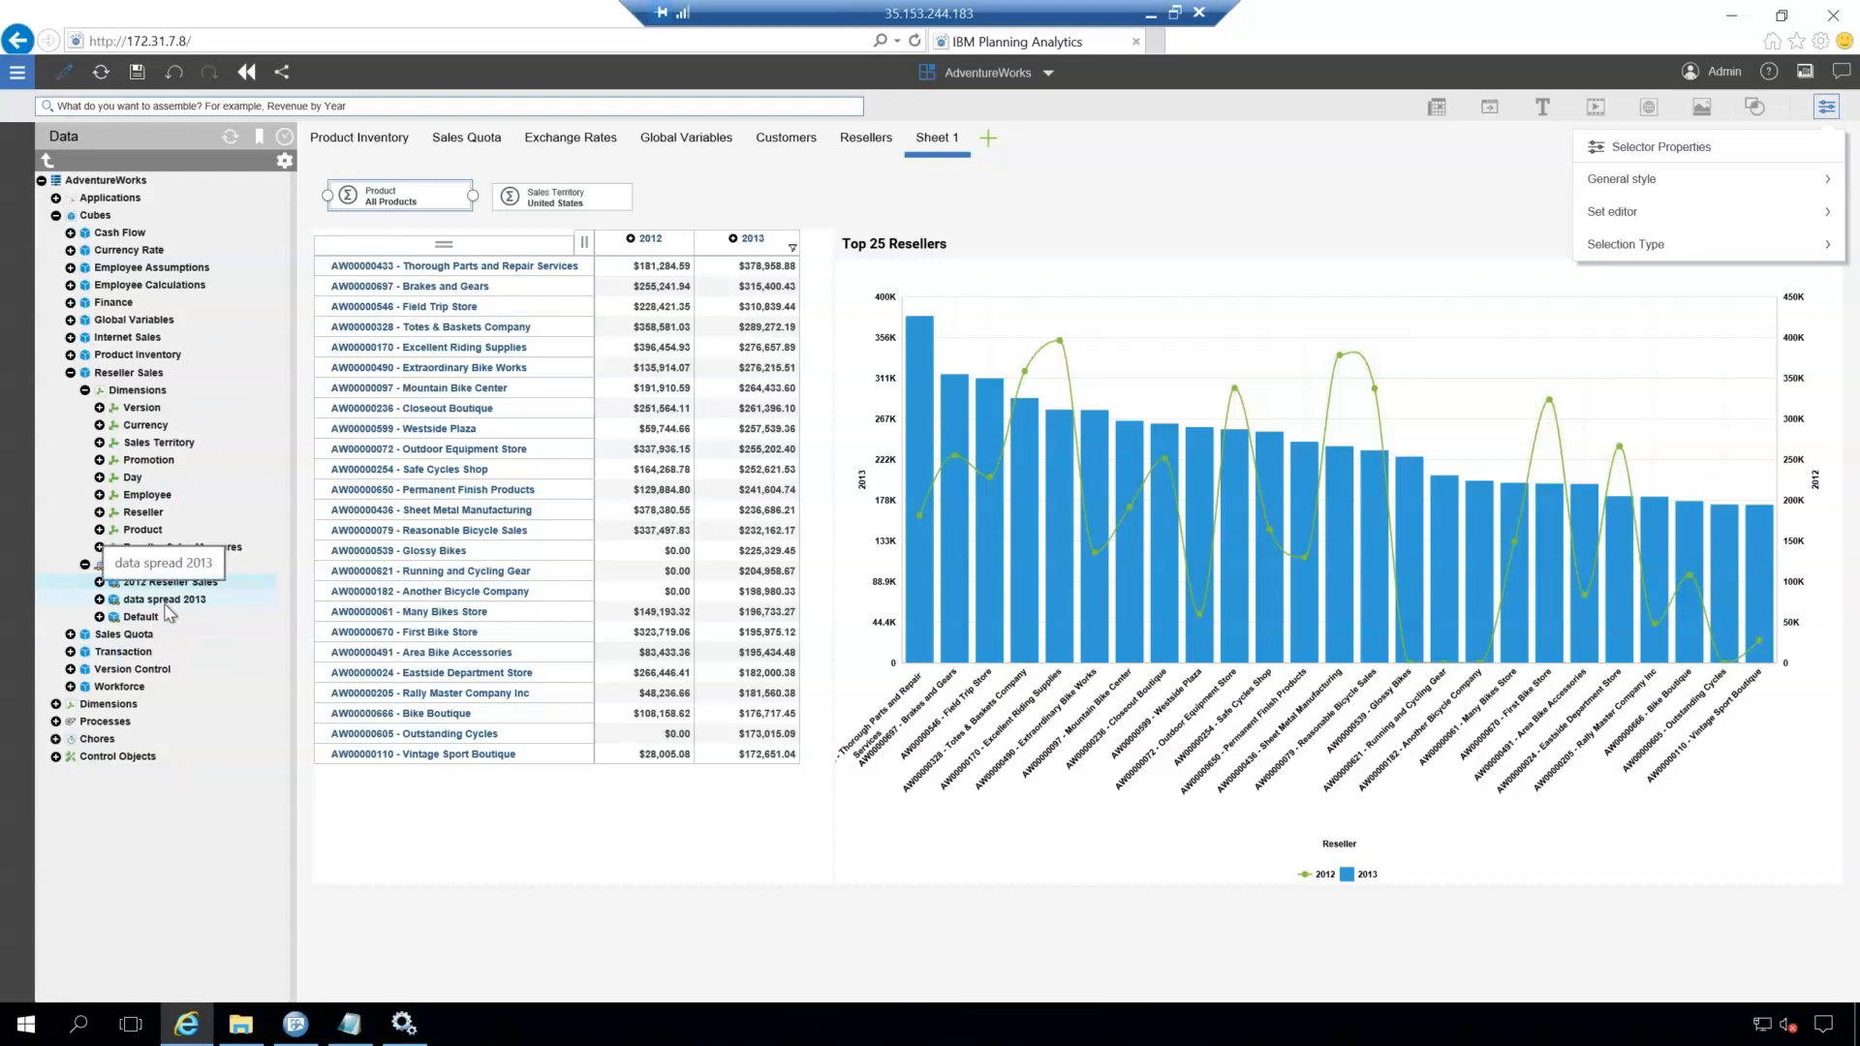
# Step: Browse the model-level dimensions outside the cubes and check which actions are offered for the Version dimension there
pyautogui.click(57, 706)
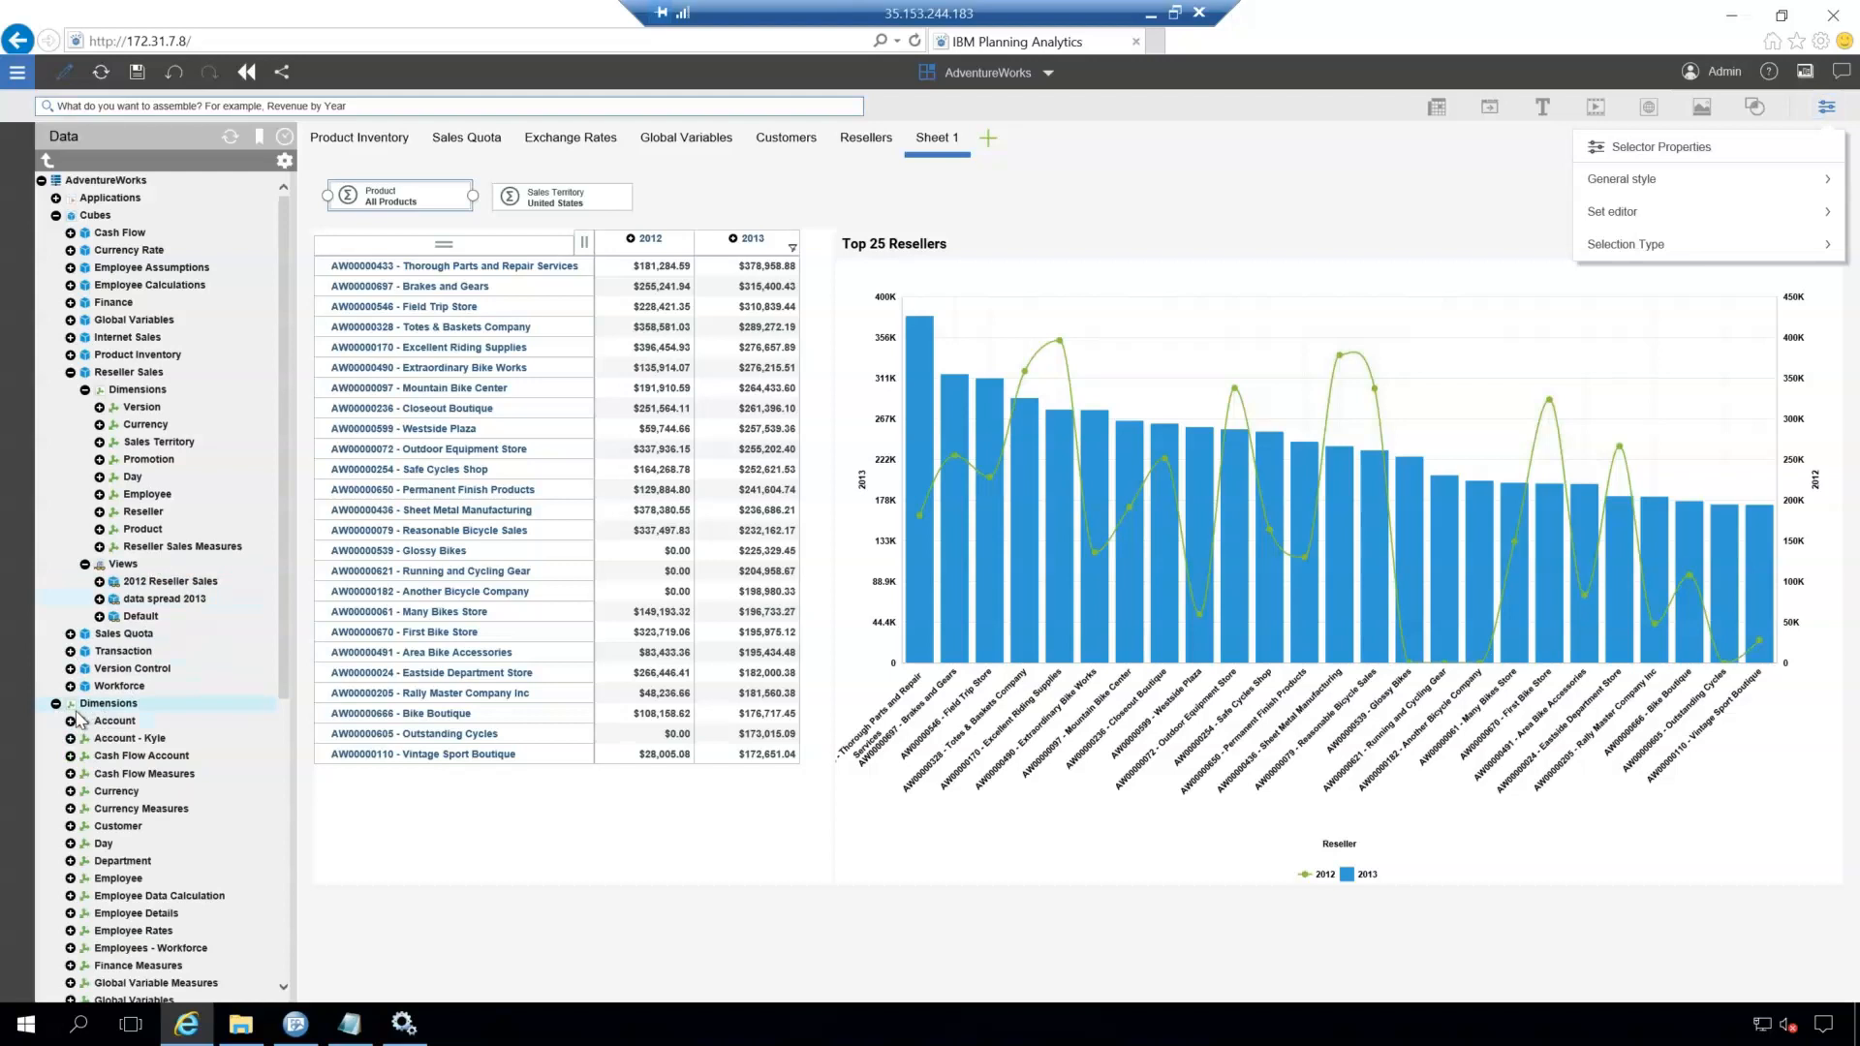
pyautogui.scroll(-5, 214, 721)
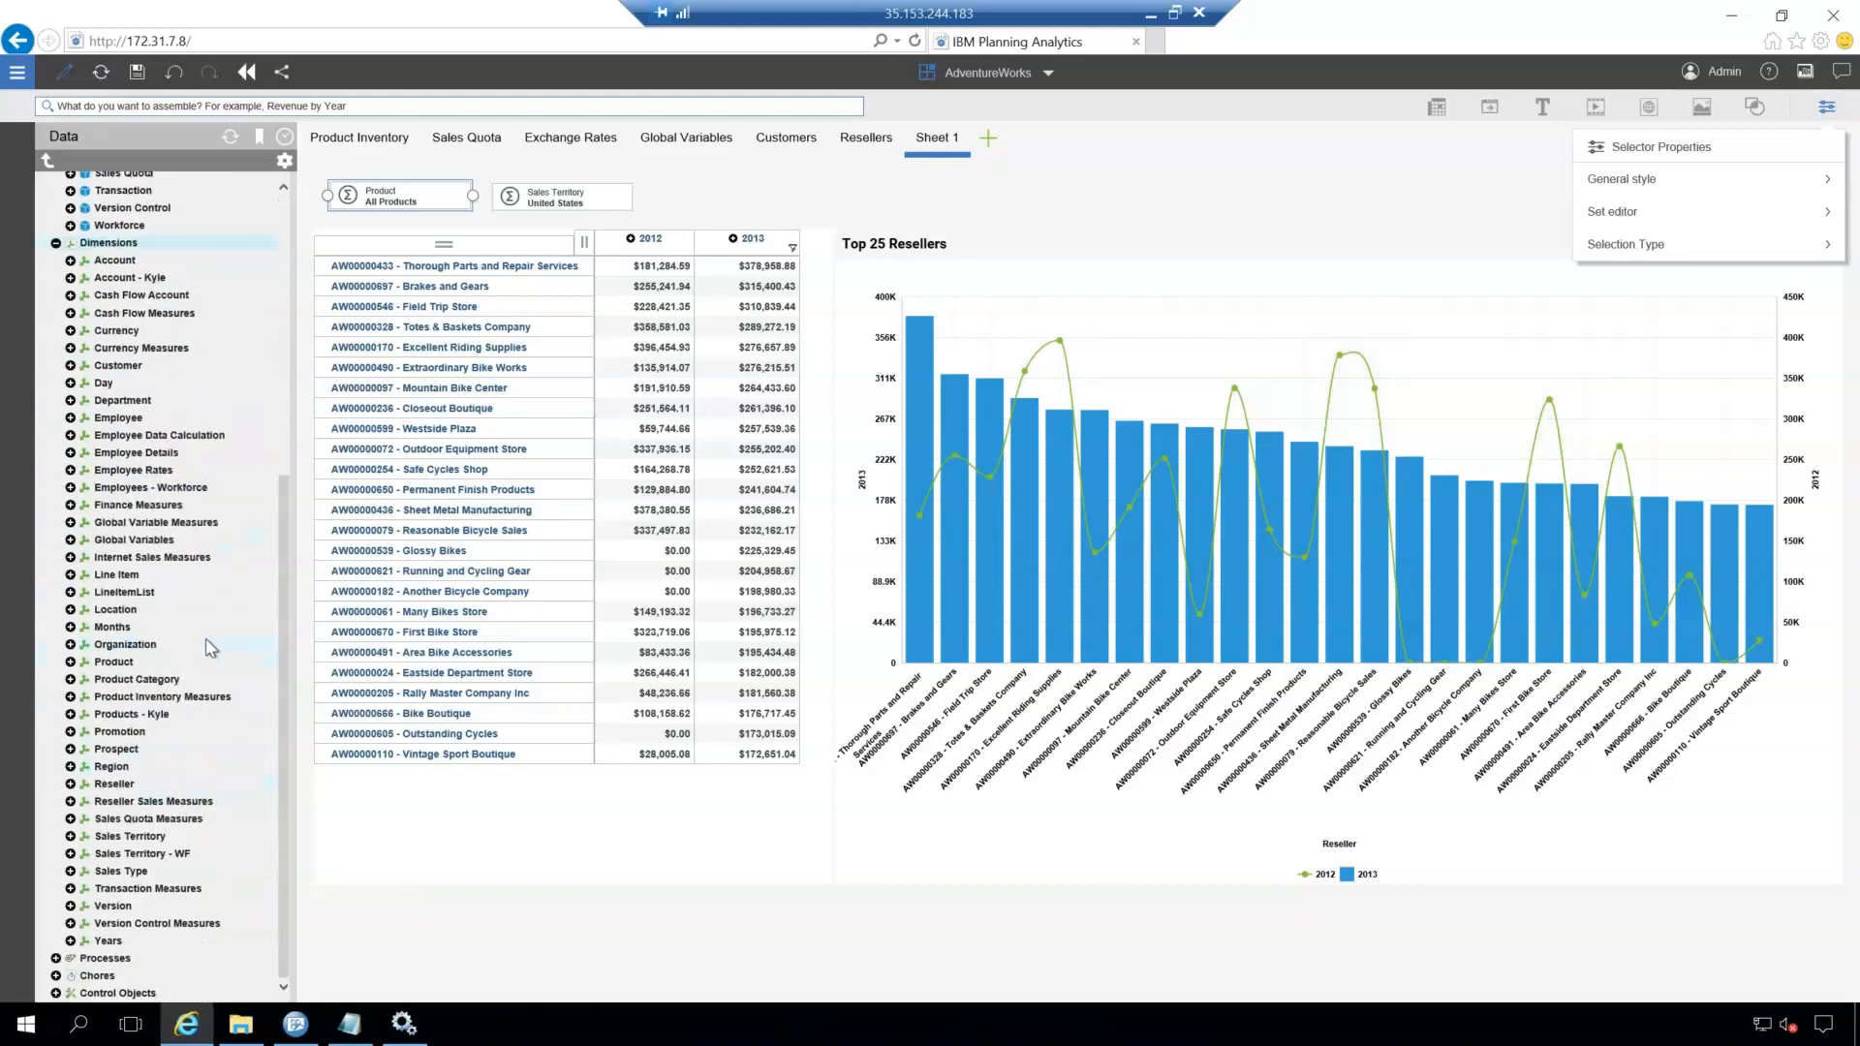
pyautogui.scroll(7, 211, 647)
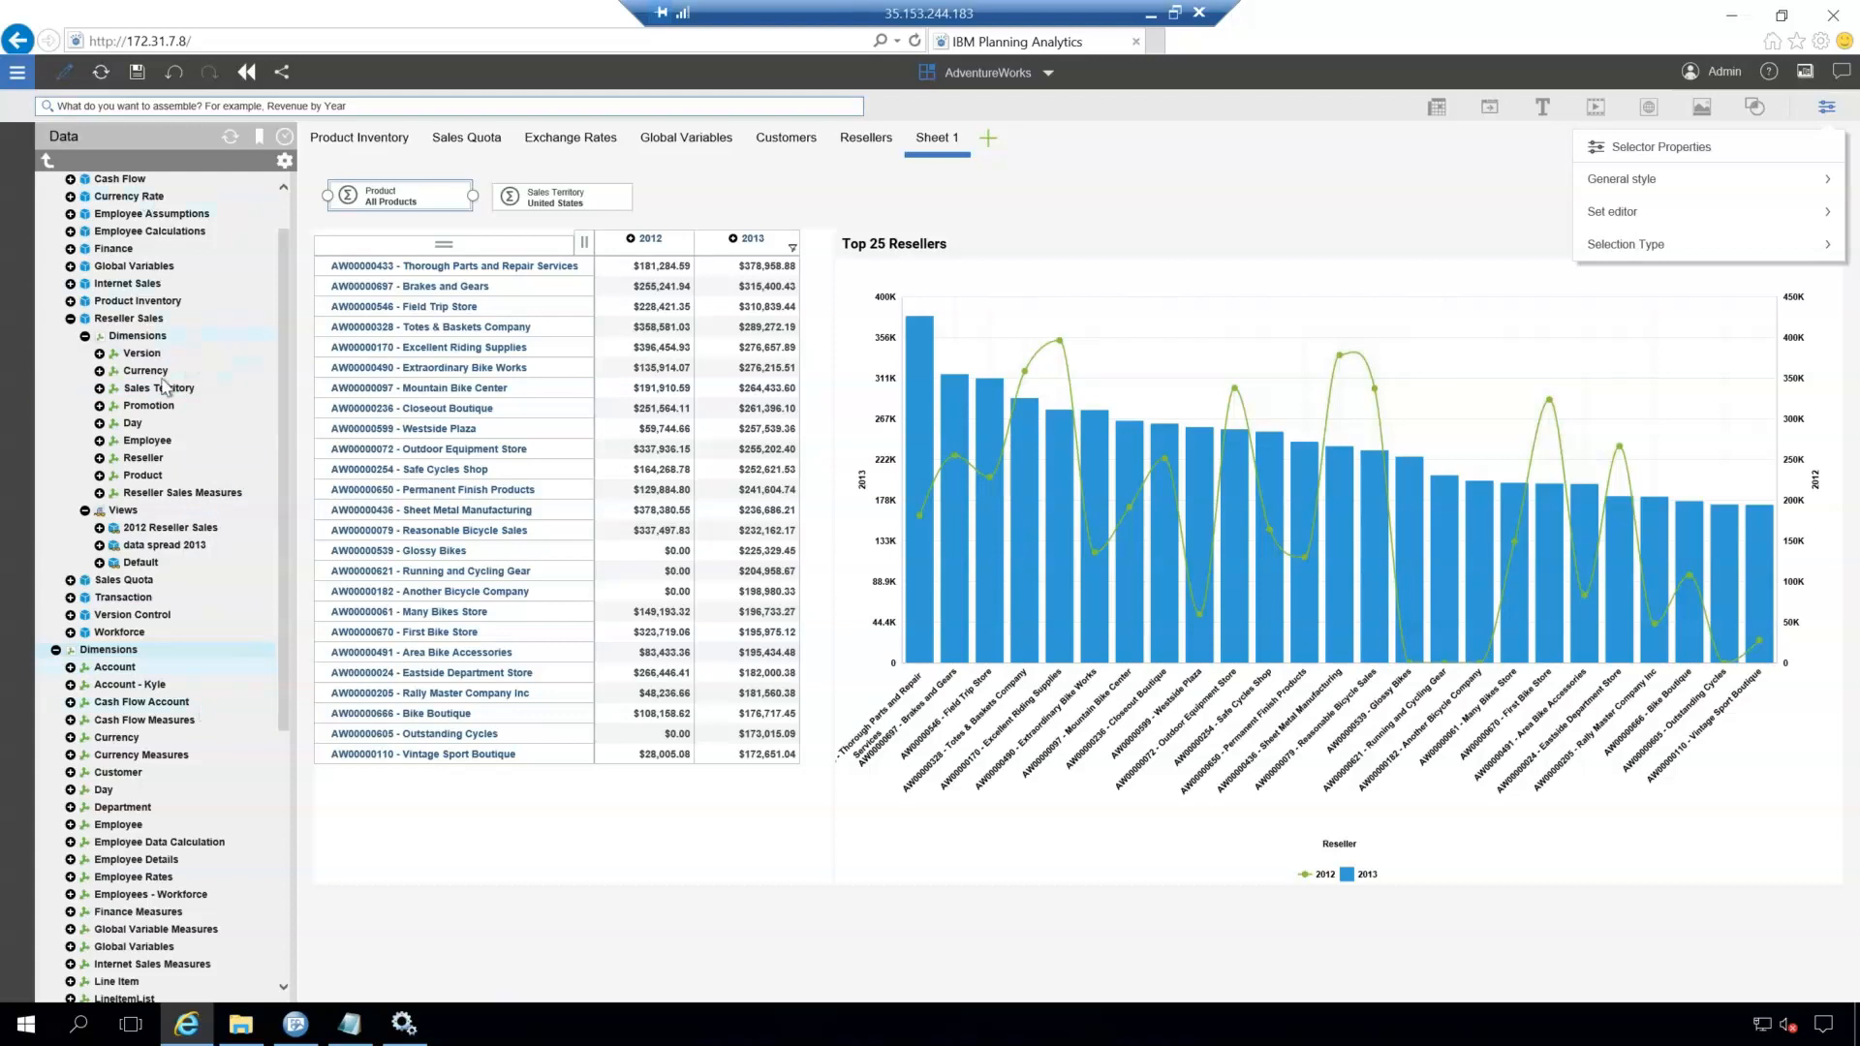
pyautogui.scroll(-5, 180, 726)
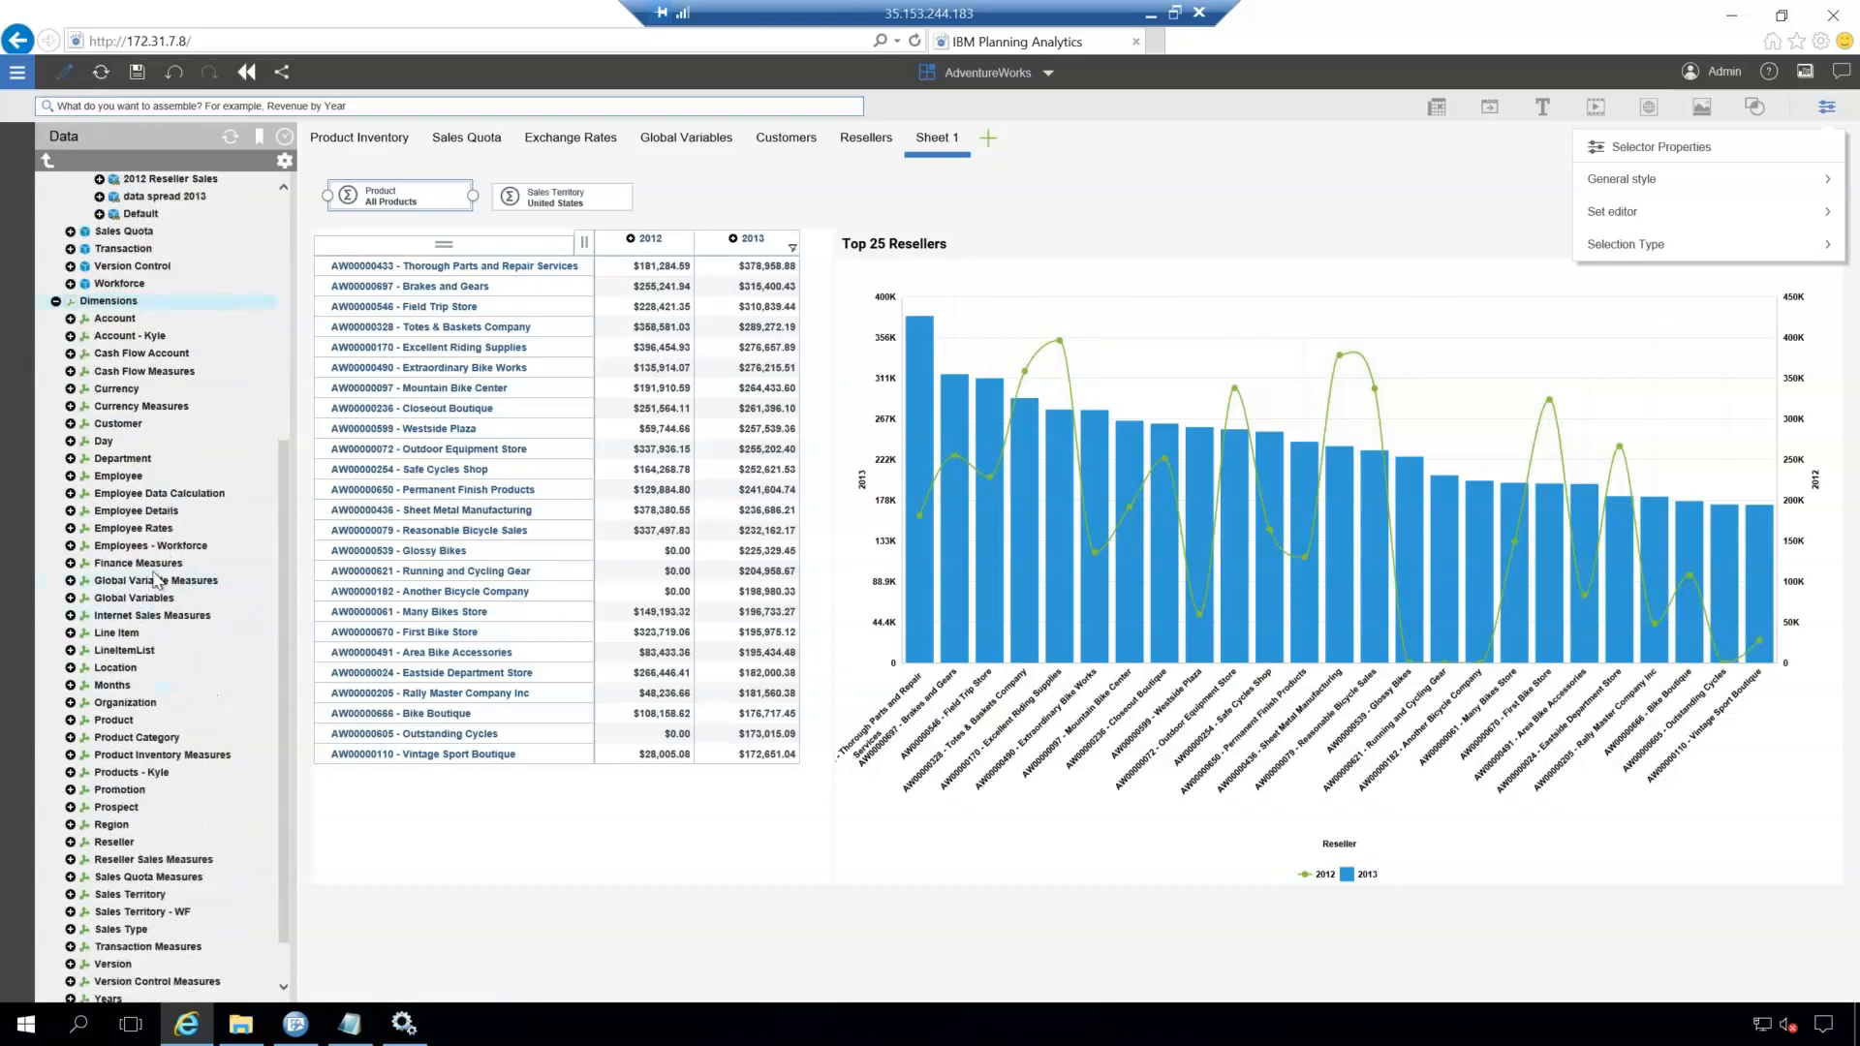
pyautogui.scroll(-1, 162, 741)
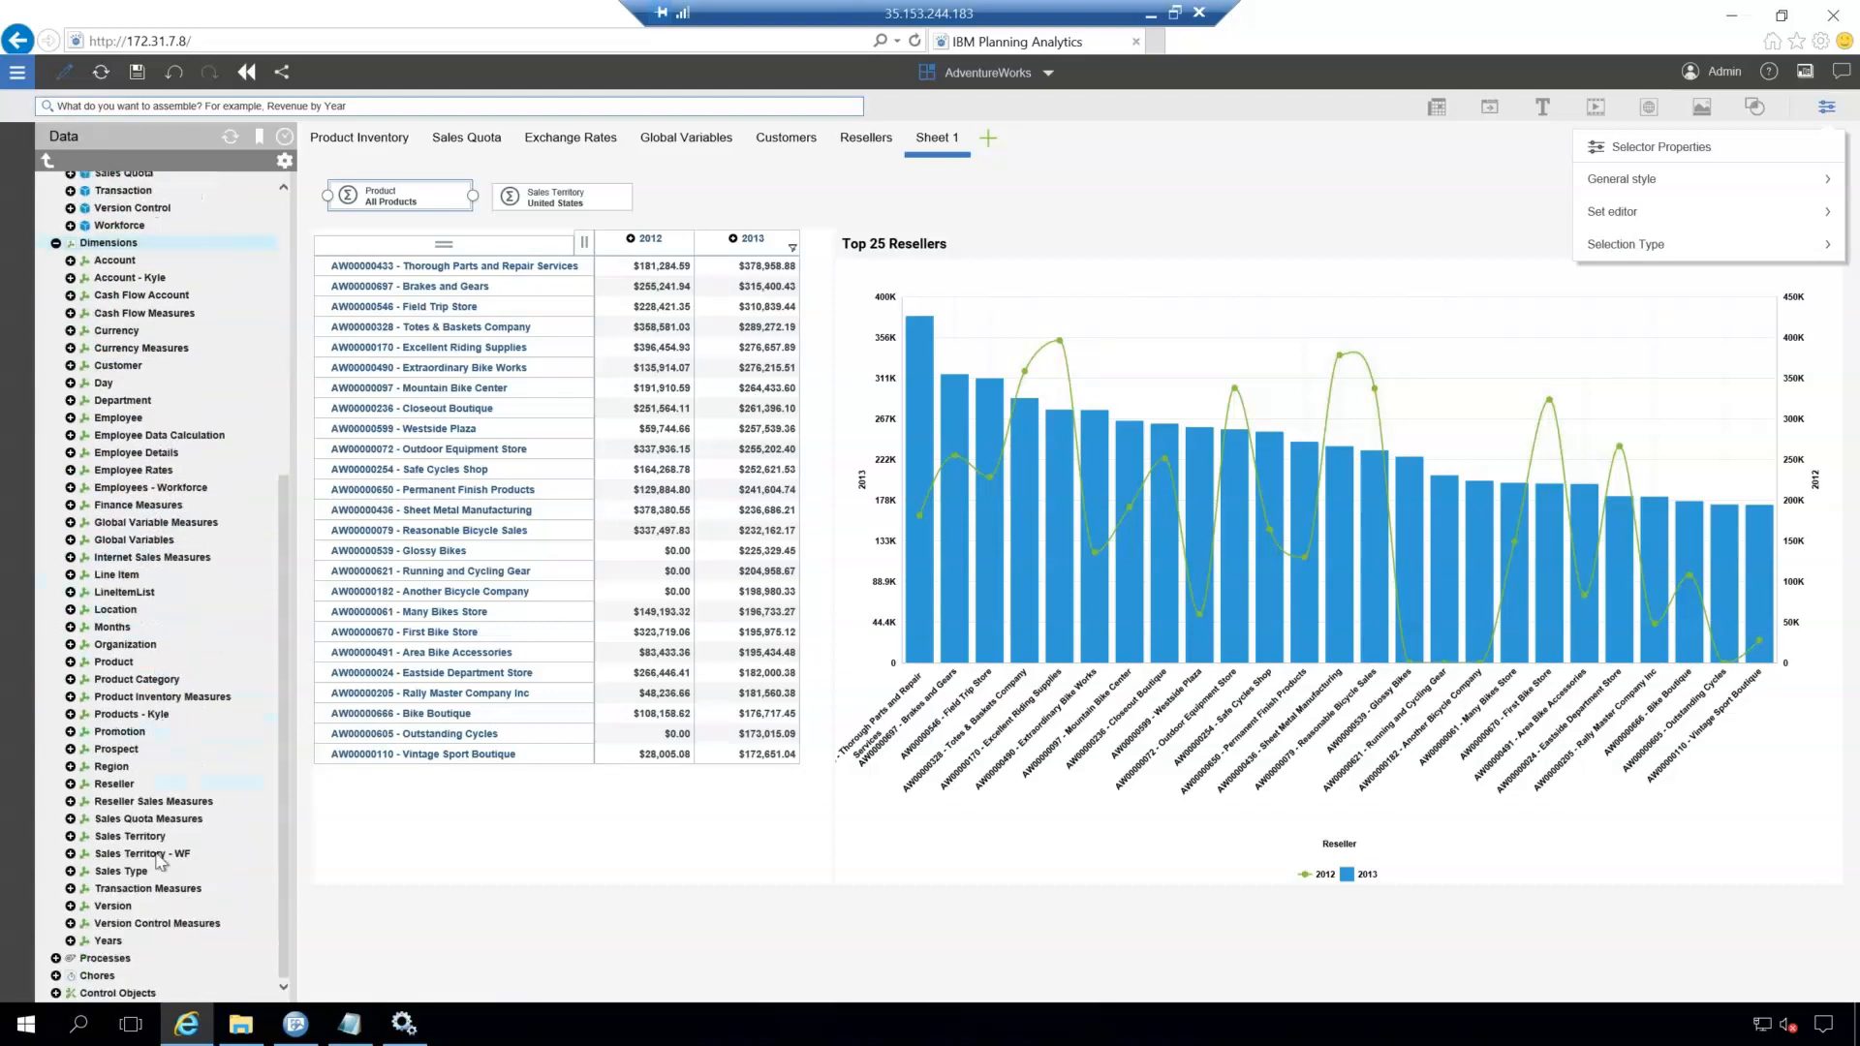
pyautogui.rightClick(137, 909)
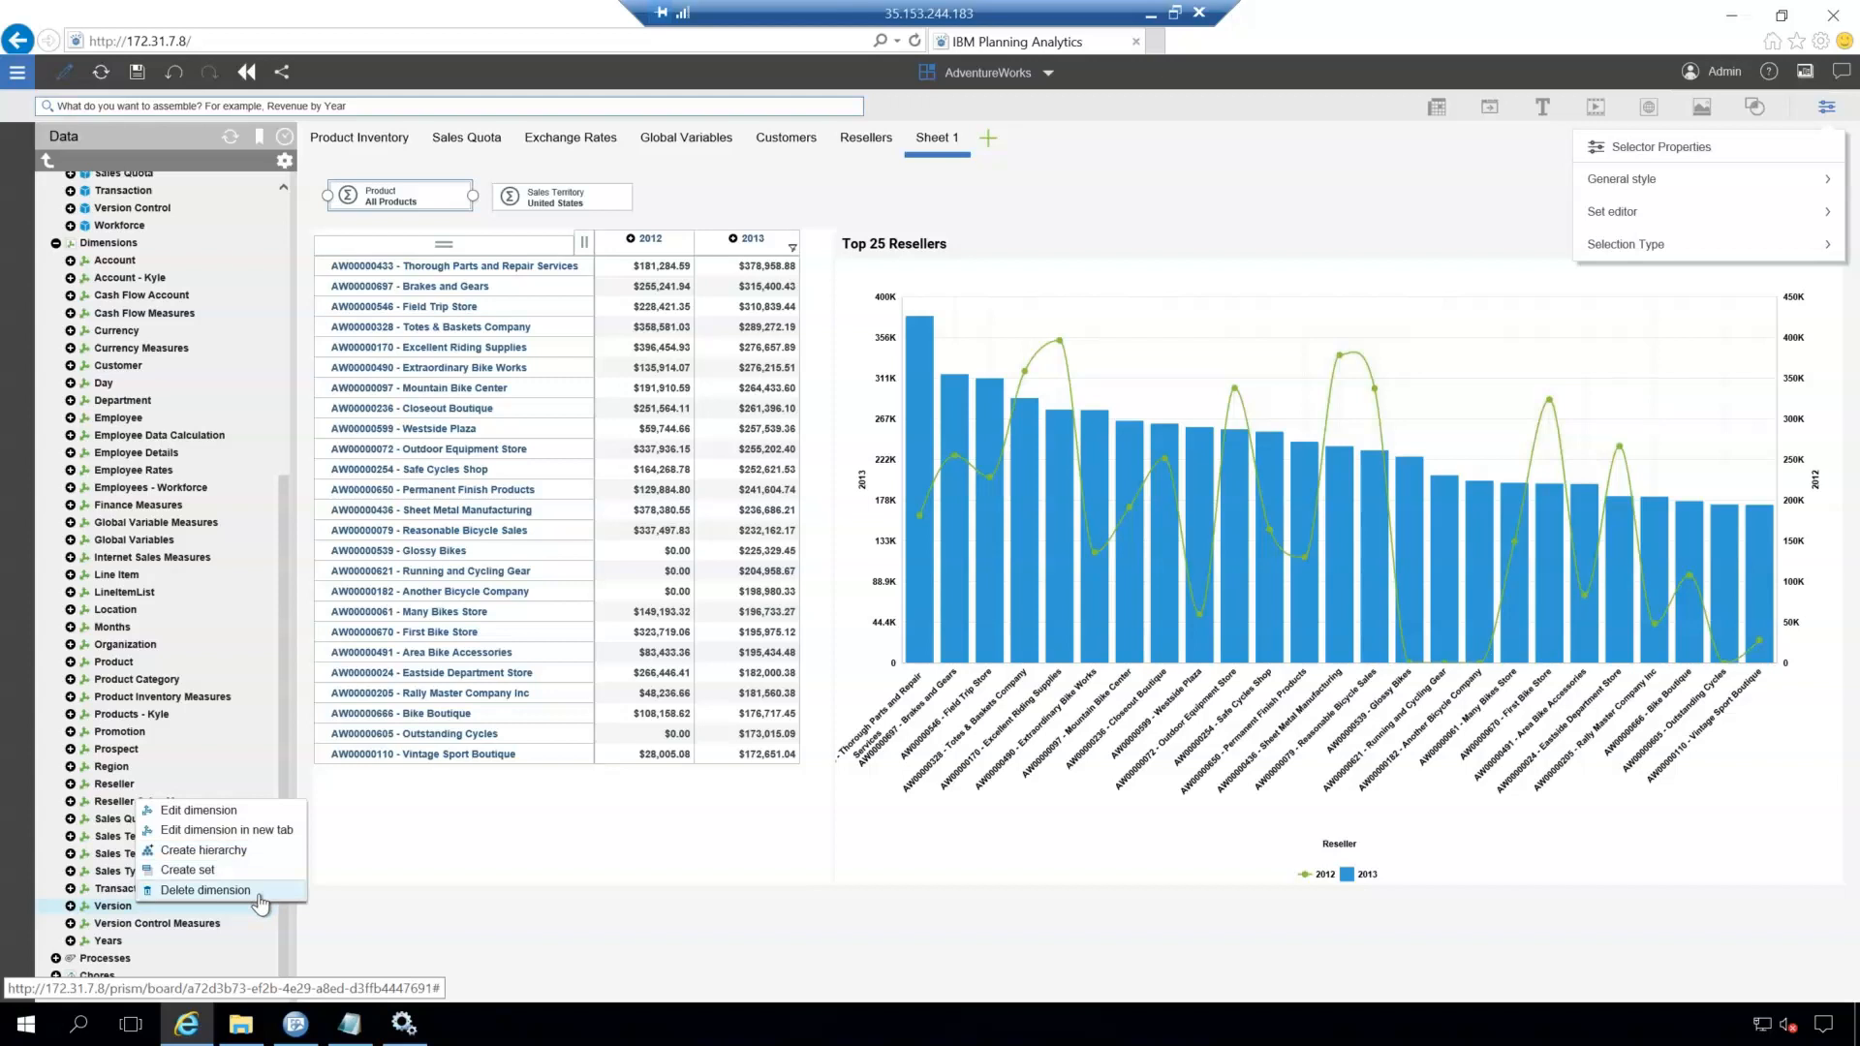
pyautogui.moveTo(281, 728); pyautogui.dragTo(232, 445)
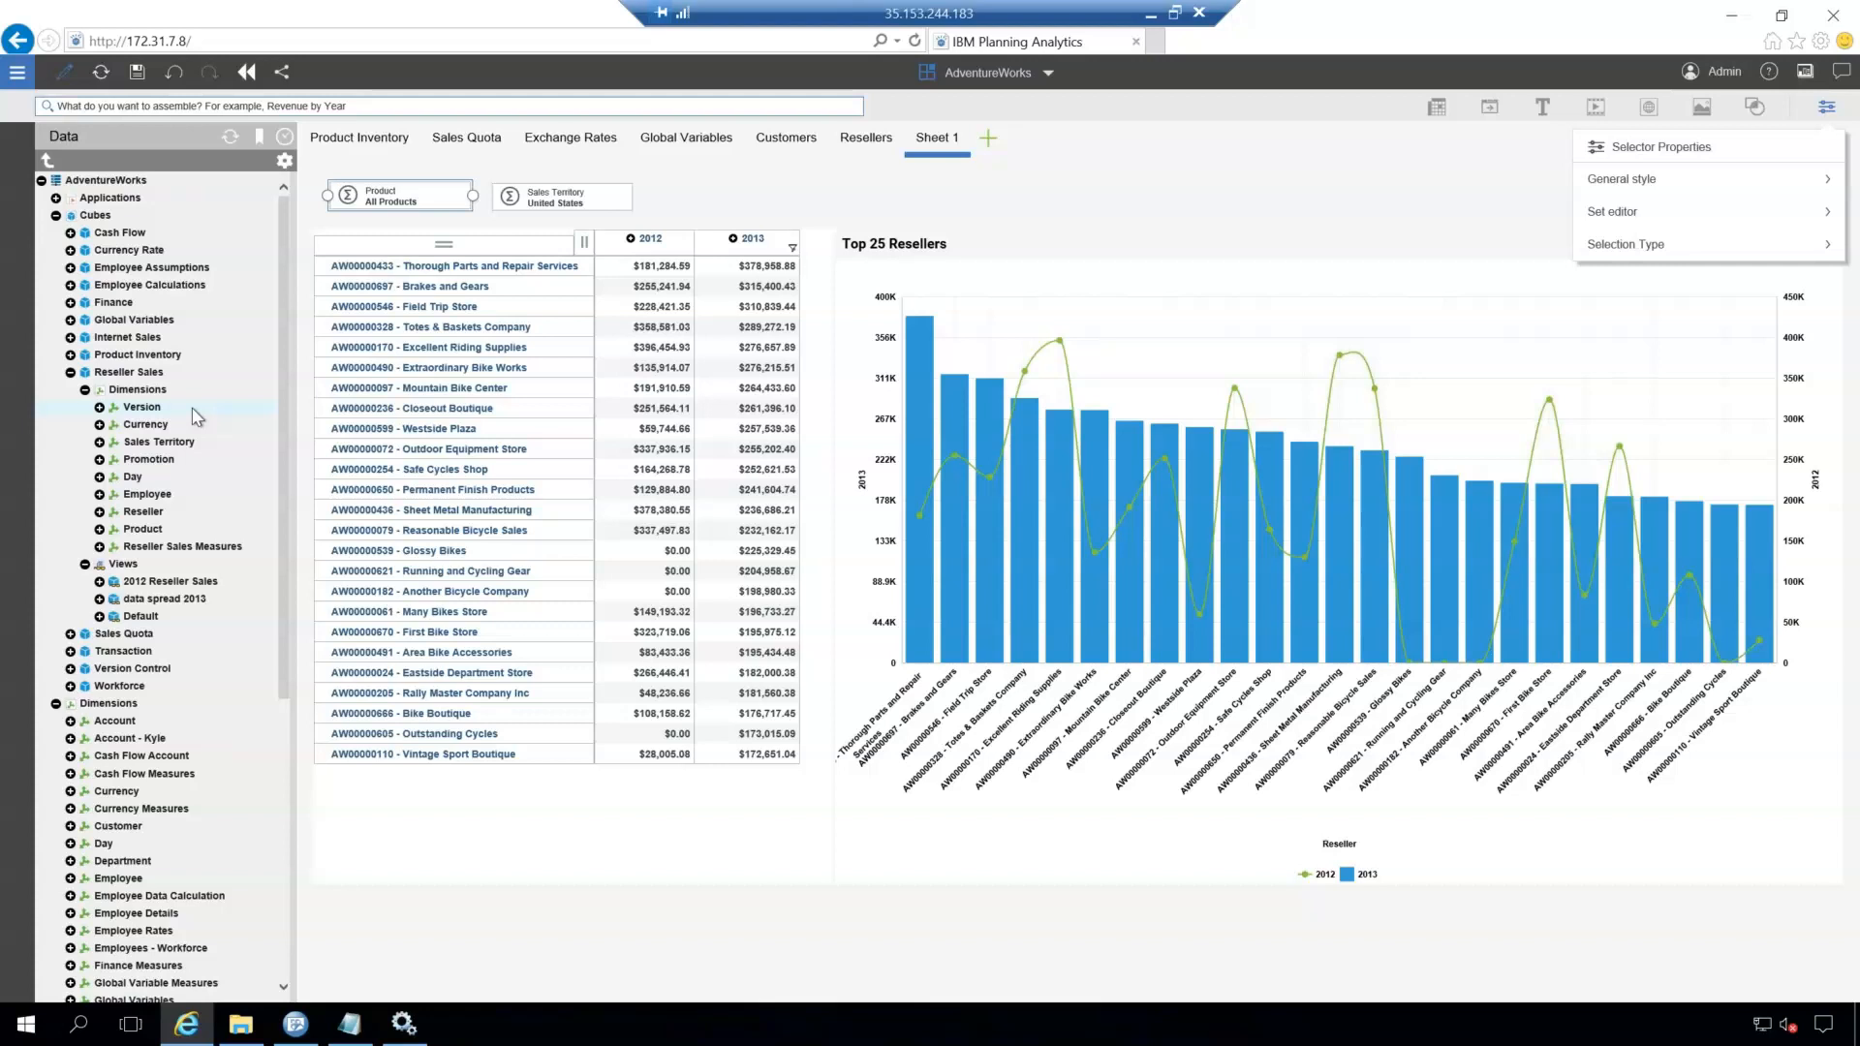
# Step: Add the Reseller Sales cube's Version dimension as a selector widget and move it above the chart
pyautogui.rightClick(192, 407)
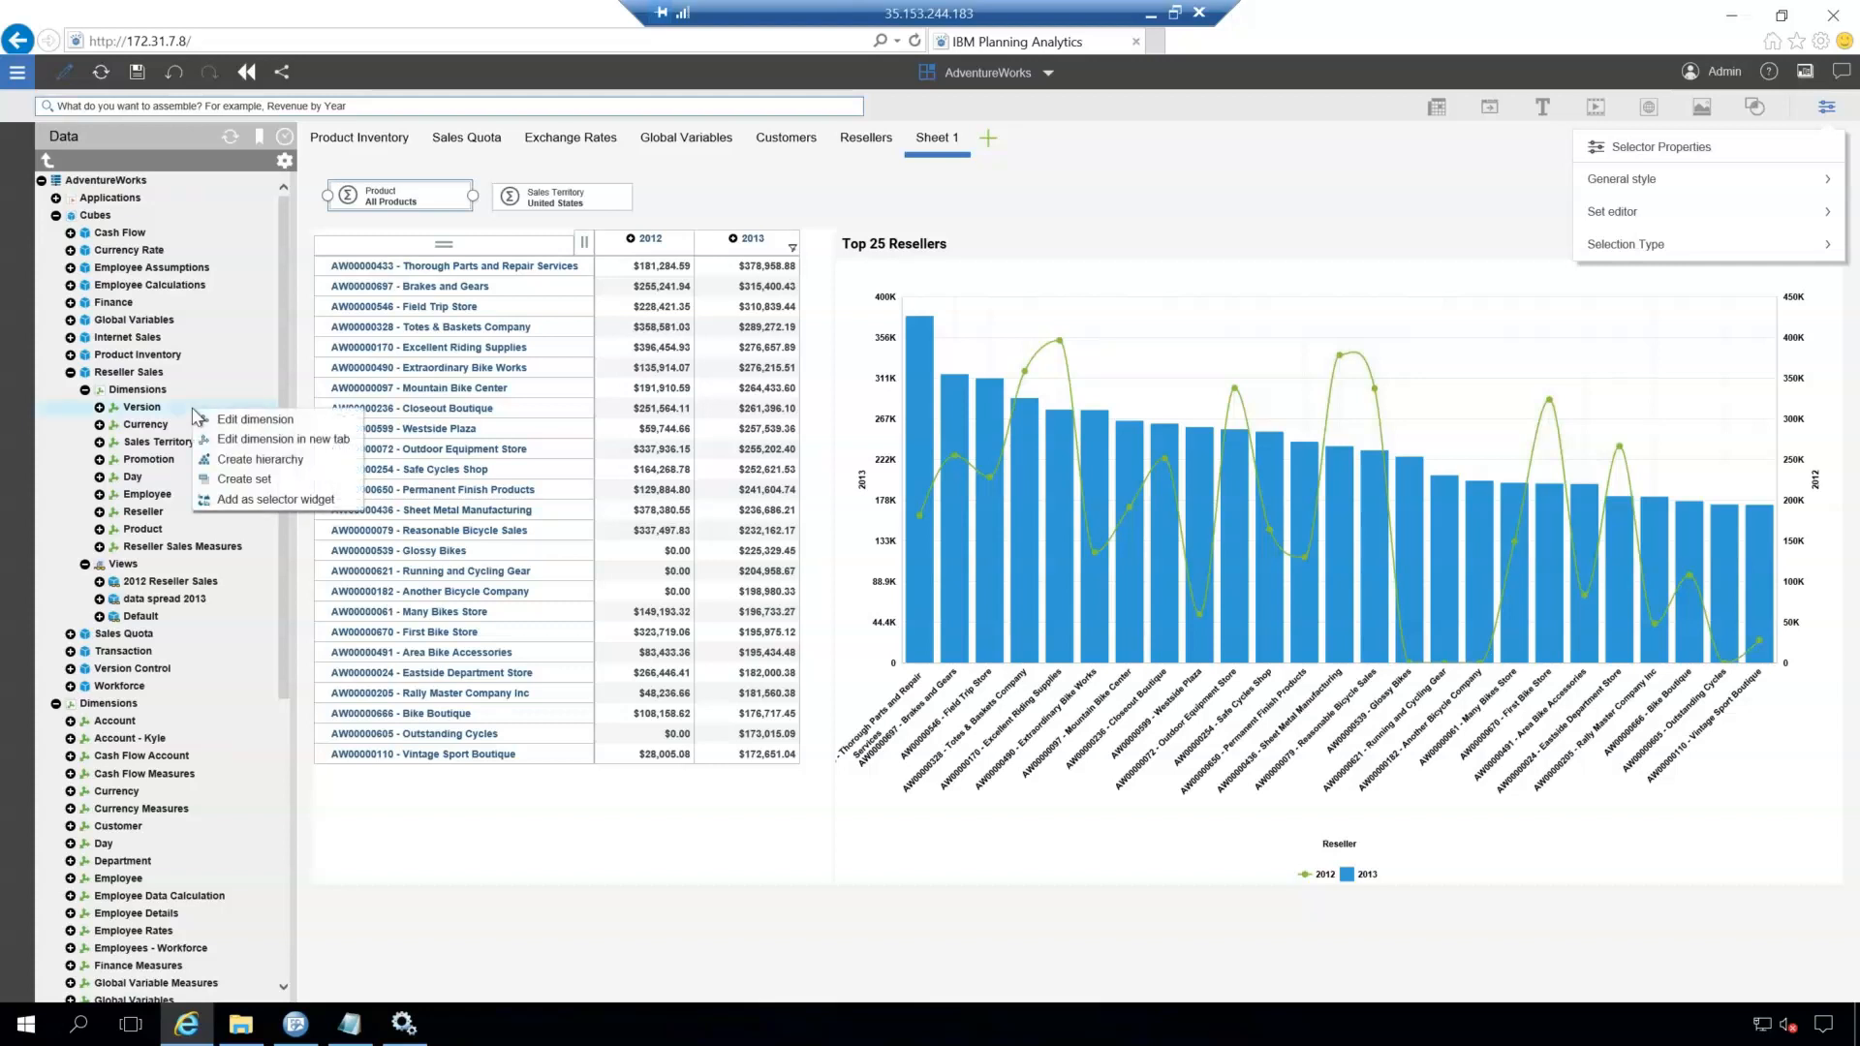
pyautogui.click(278, 501)
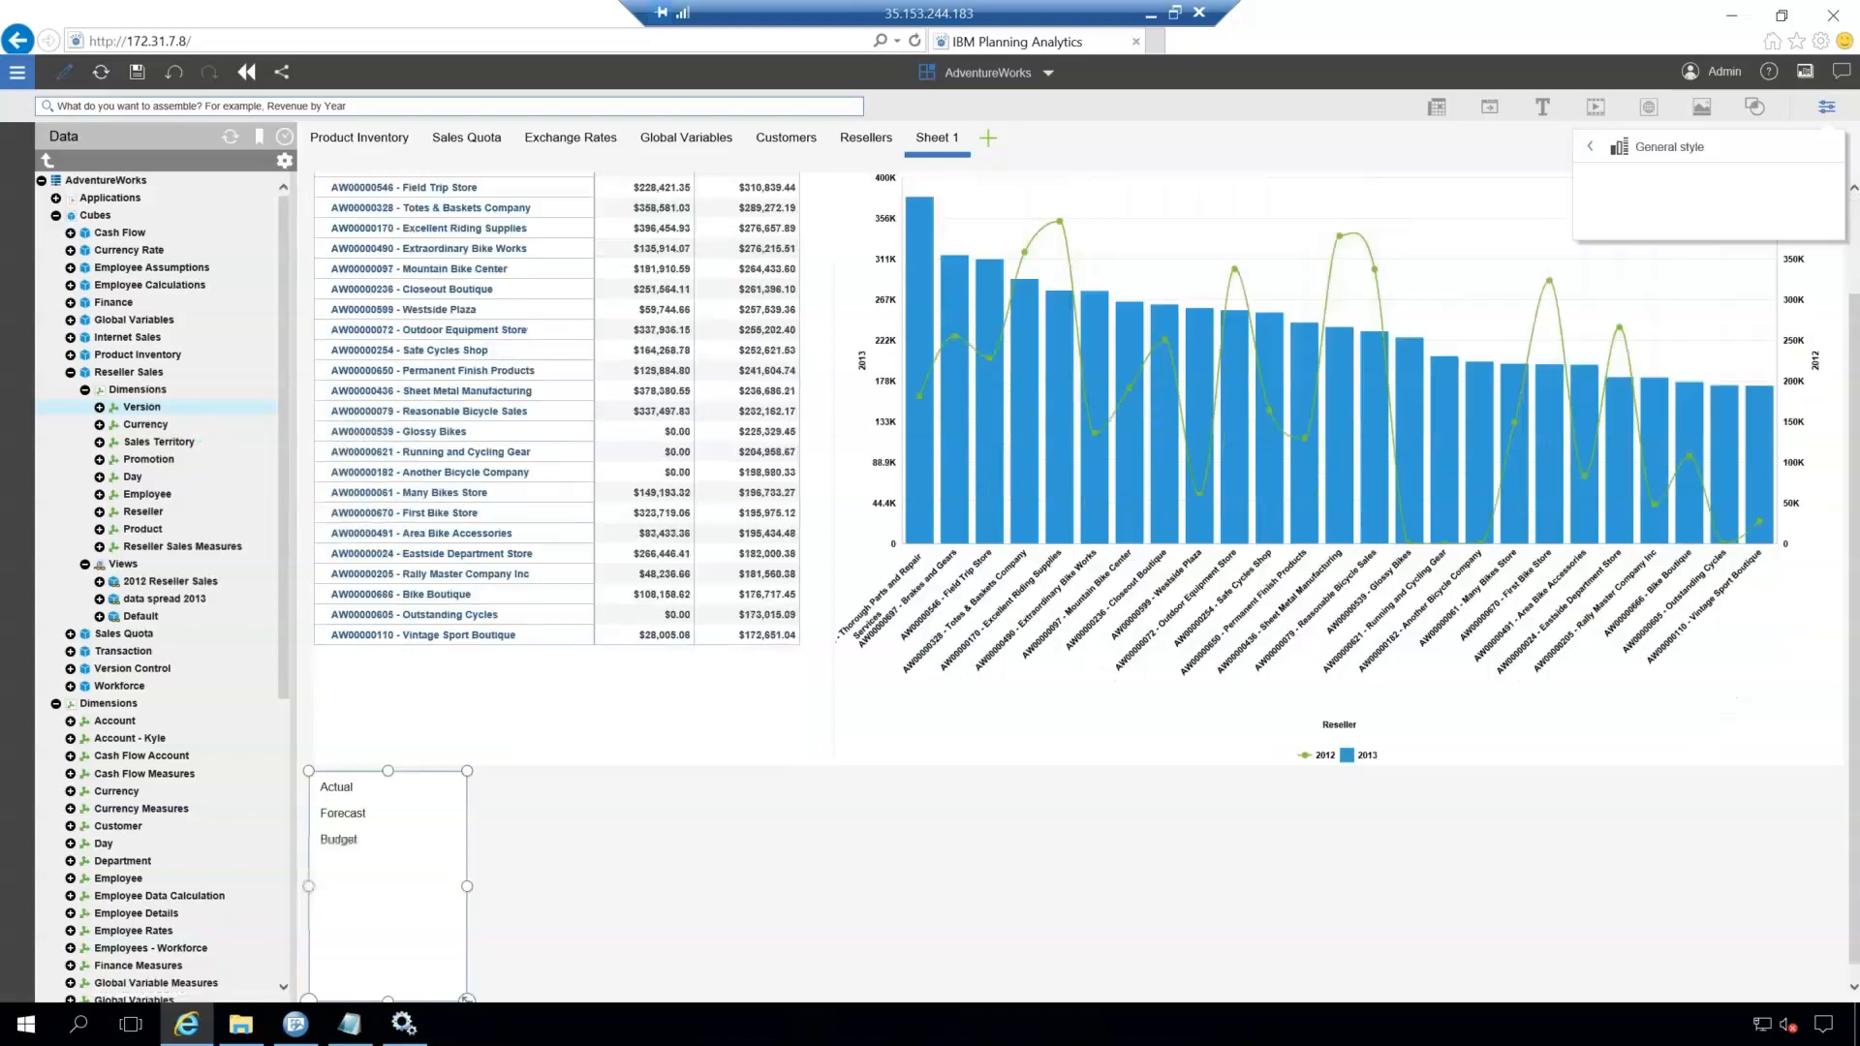
pyautogui.moveTo(377, 831); pyautogui.dragTo(397, 915)
pyautogui.click(397, 911)
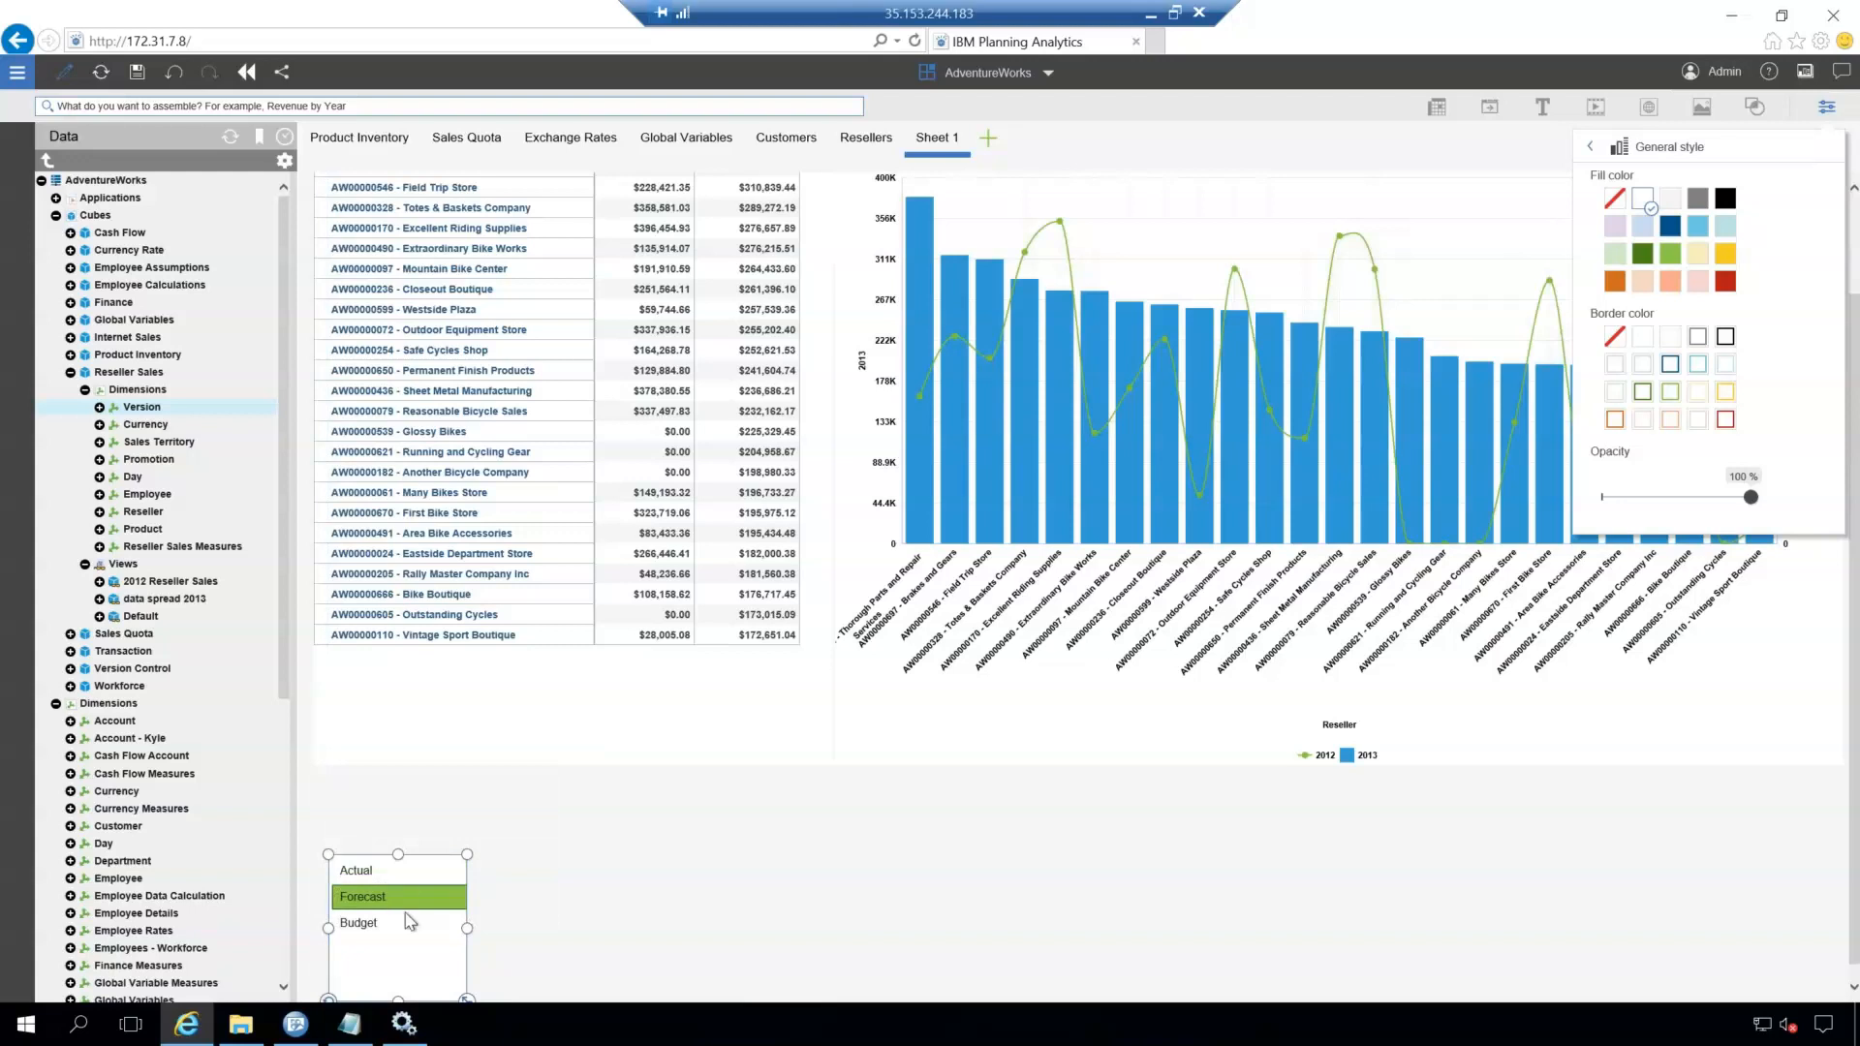
pyautogui.click(410, 856)
pyautogui.moveTo(548, 713); pyautogui.dragTo(947, 198)
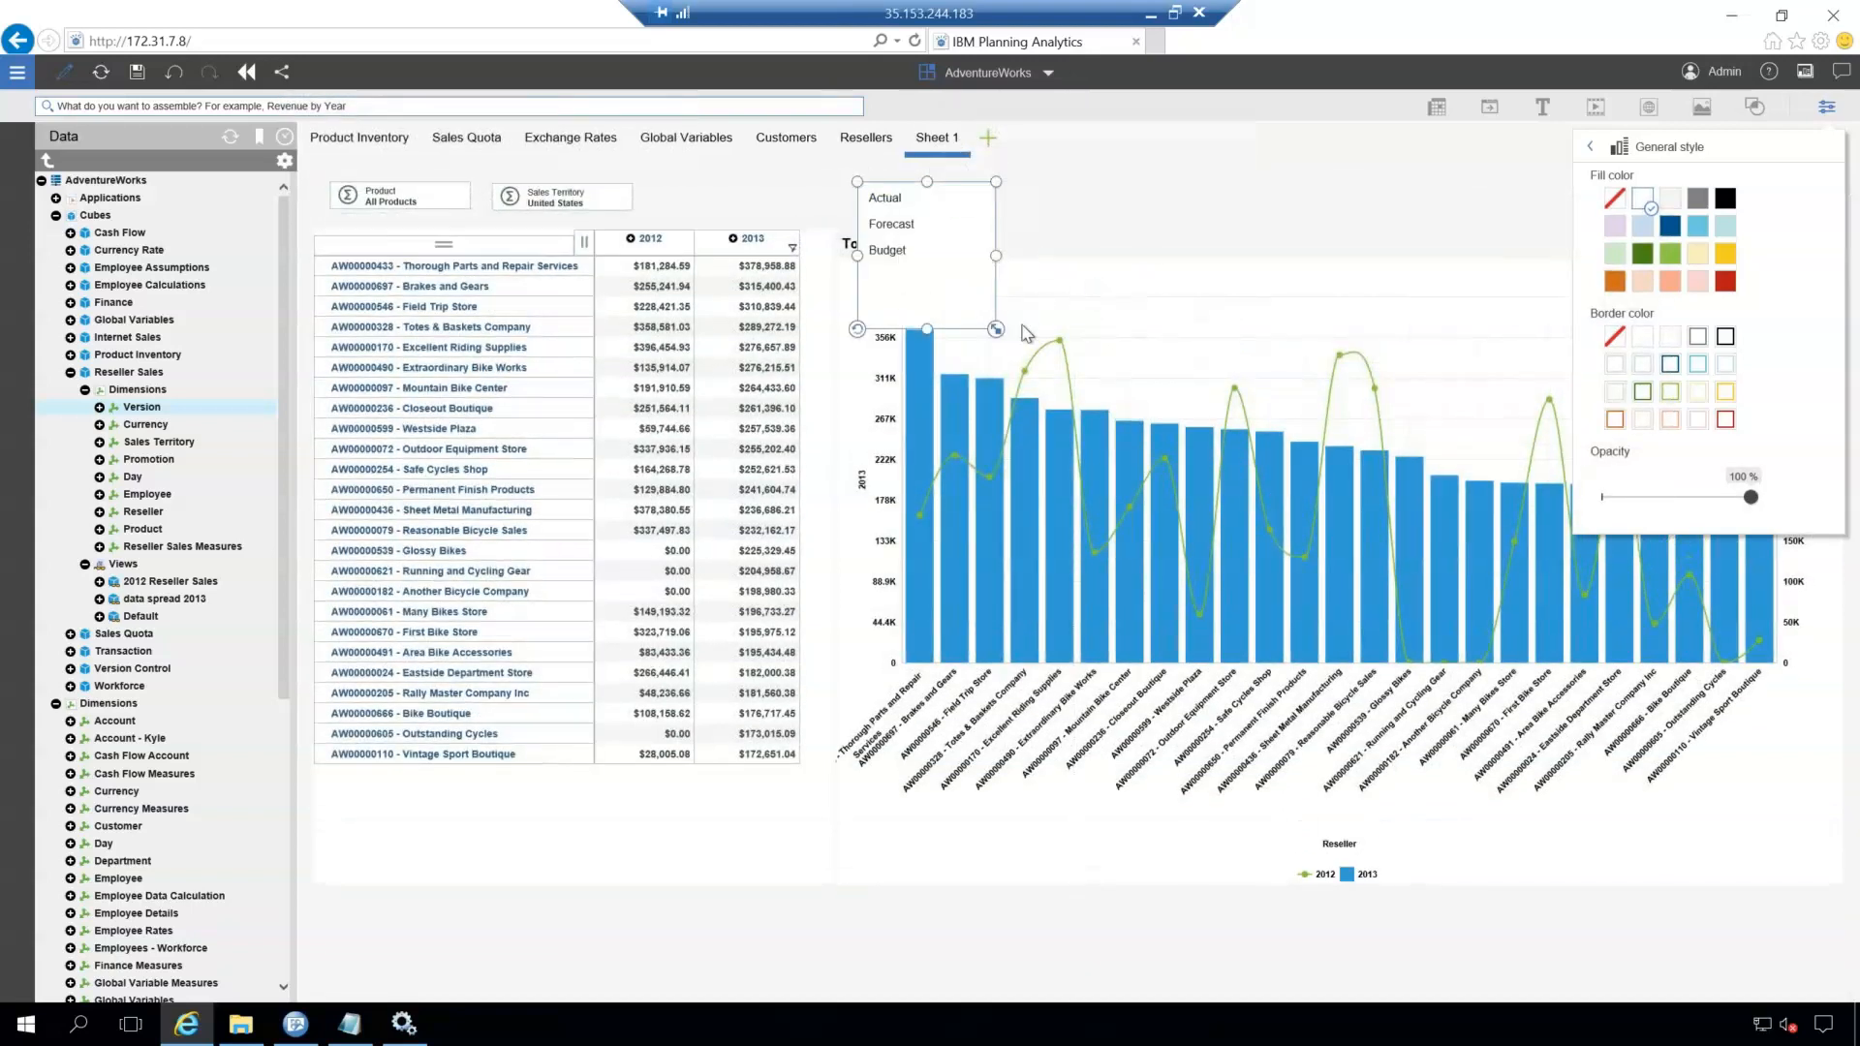
# Step: Resize the Version selector into a short, wide strip so it displays as a horizontal slider, with Actual selected
pyautogui.moveTo(998, 330); pyautogui.dragTo(1030, 365)
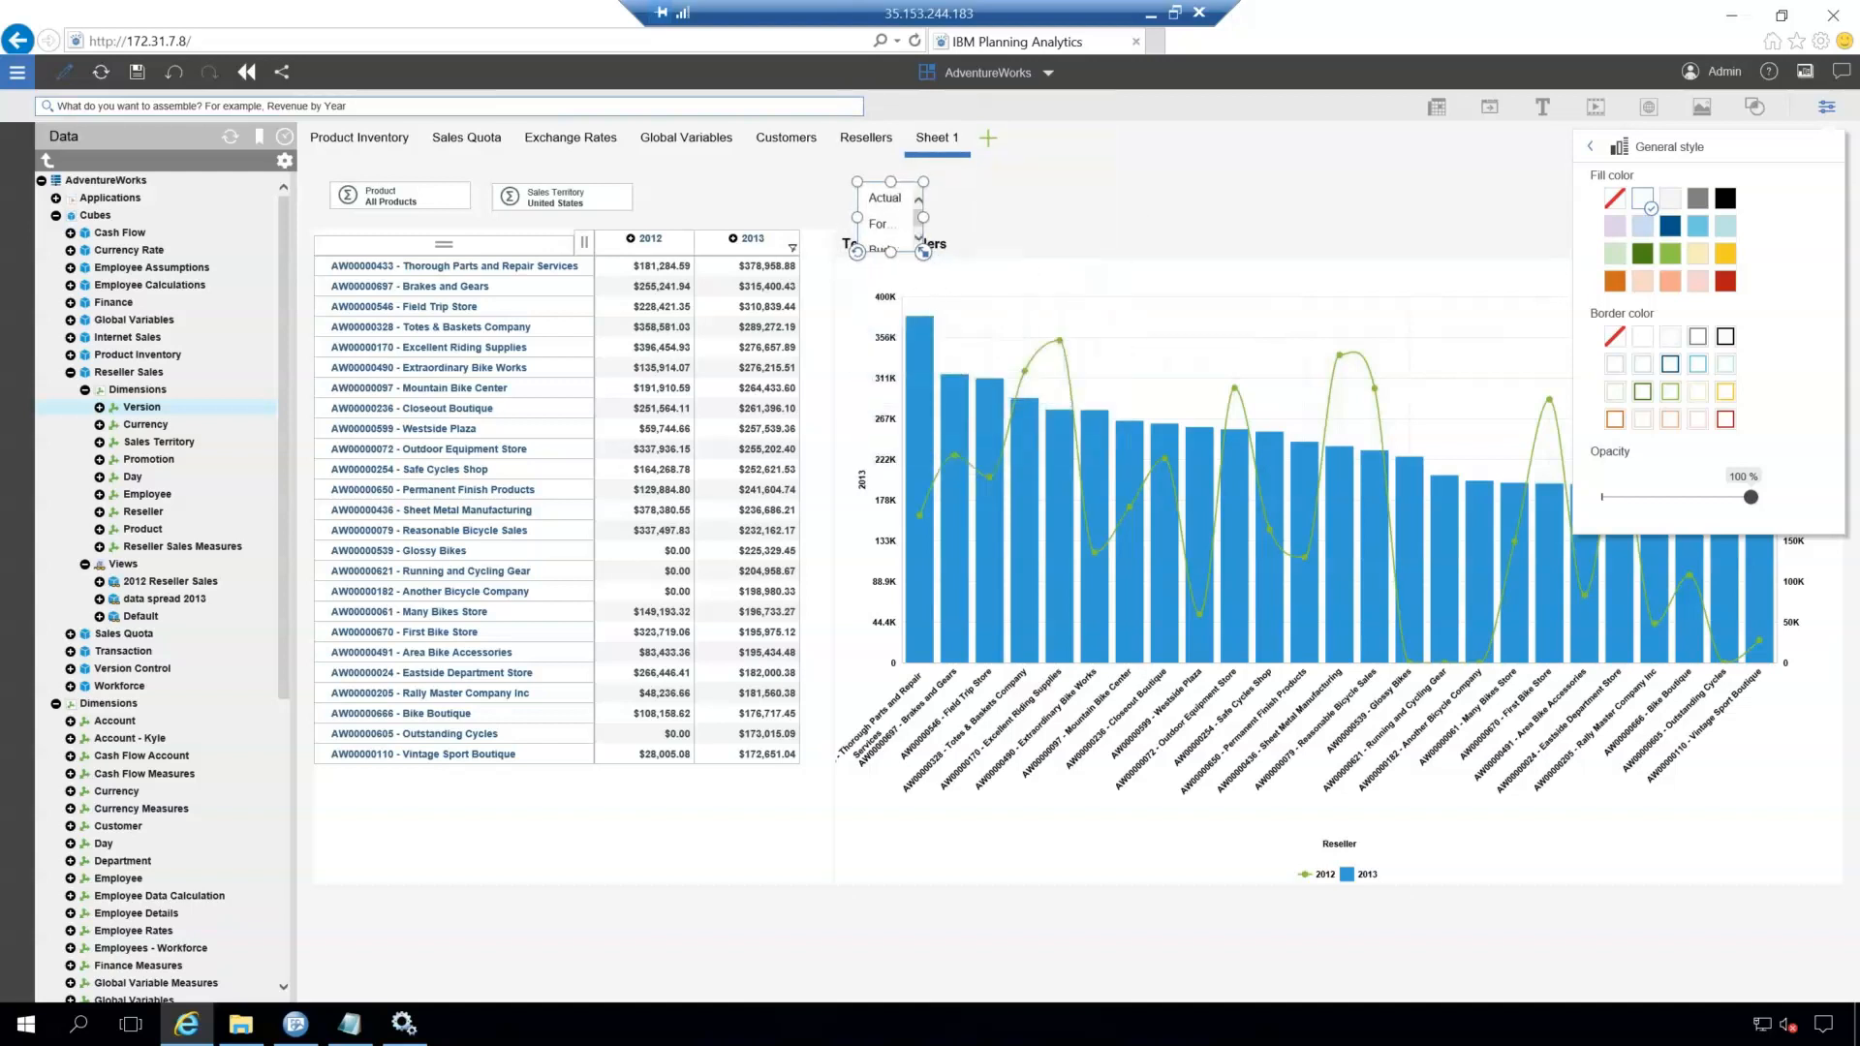
pyautogui.moveTo(923, 219); pyautogui.dragTo(1449, 216)
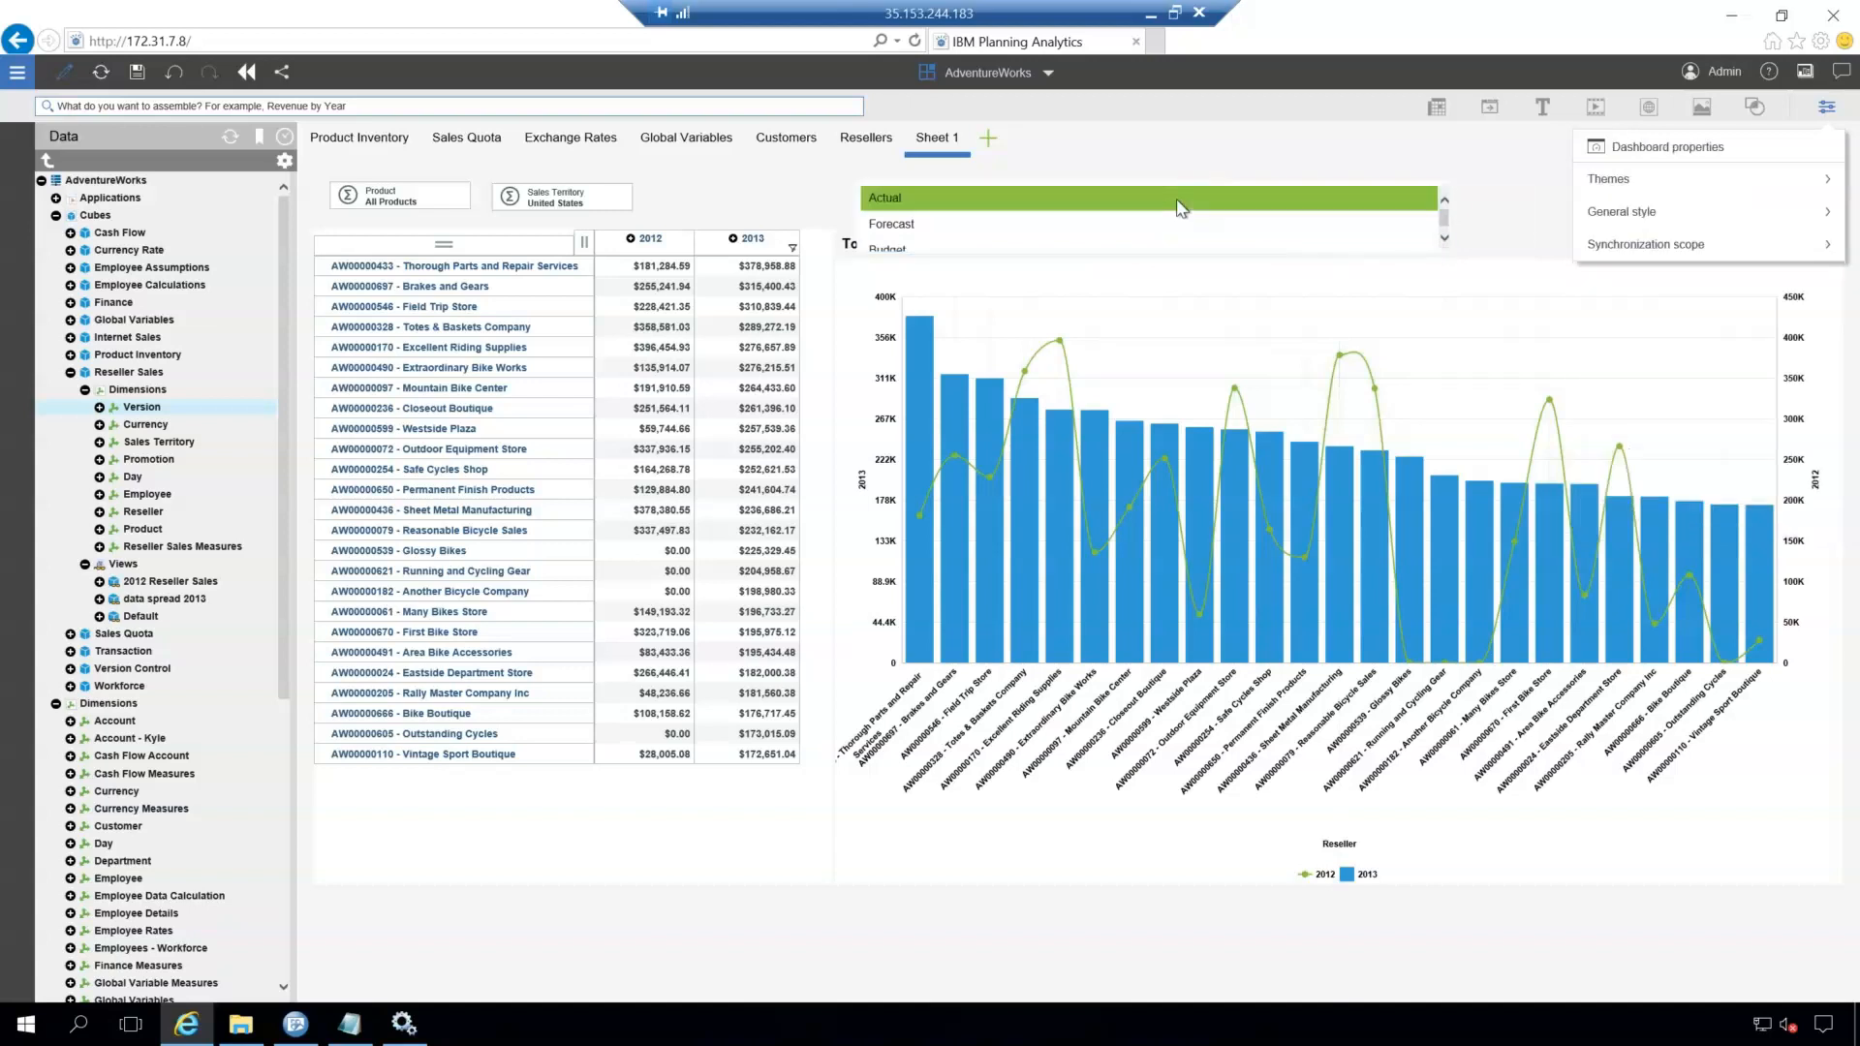
pyautogui.click(1180, 207)
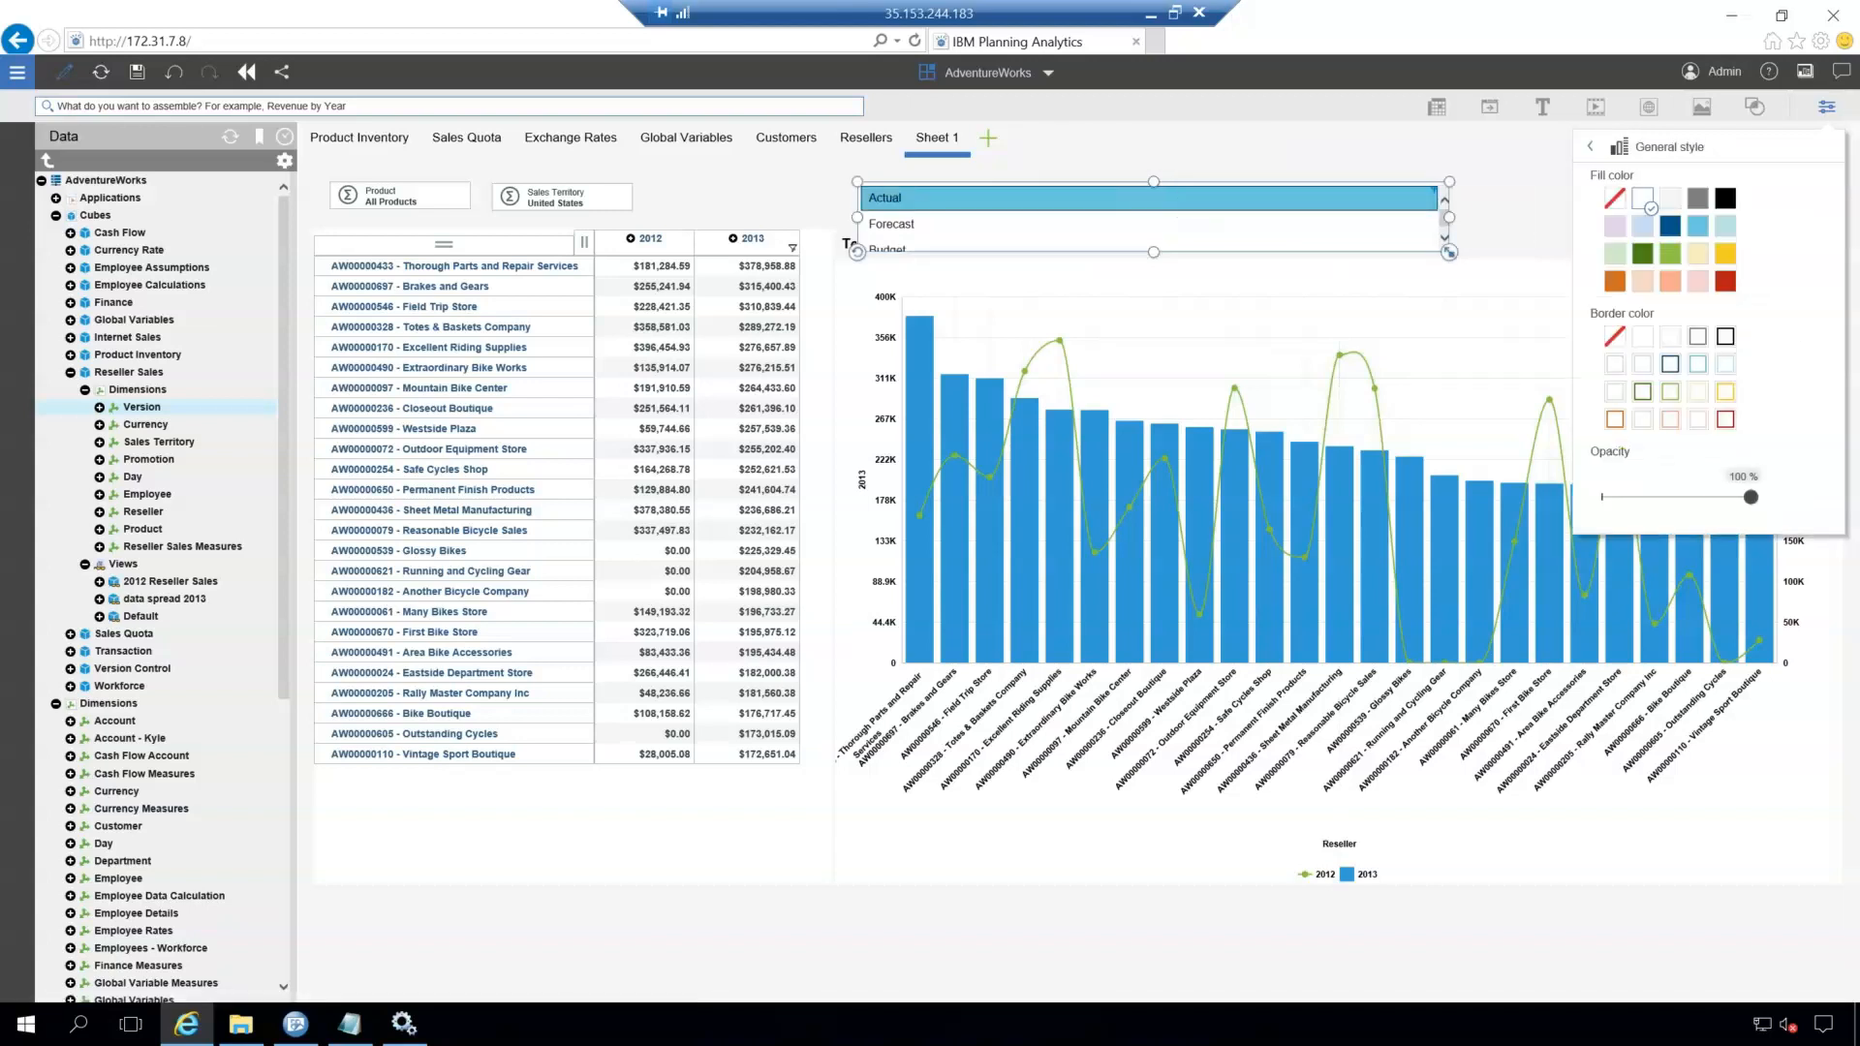
pyautogui.click(1139, 150)
pyautogui.click(1121, 153)
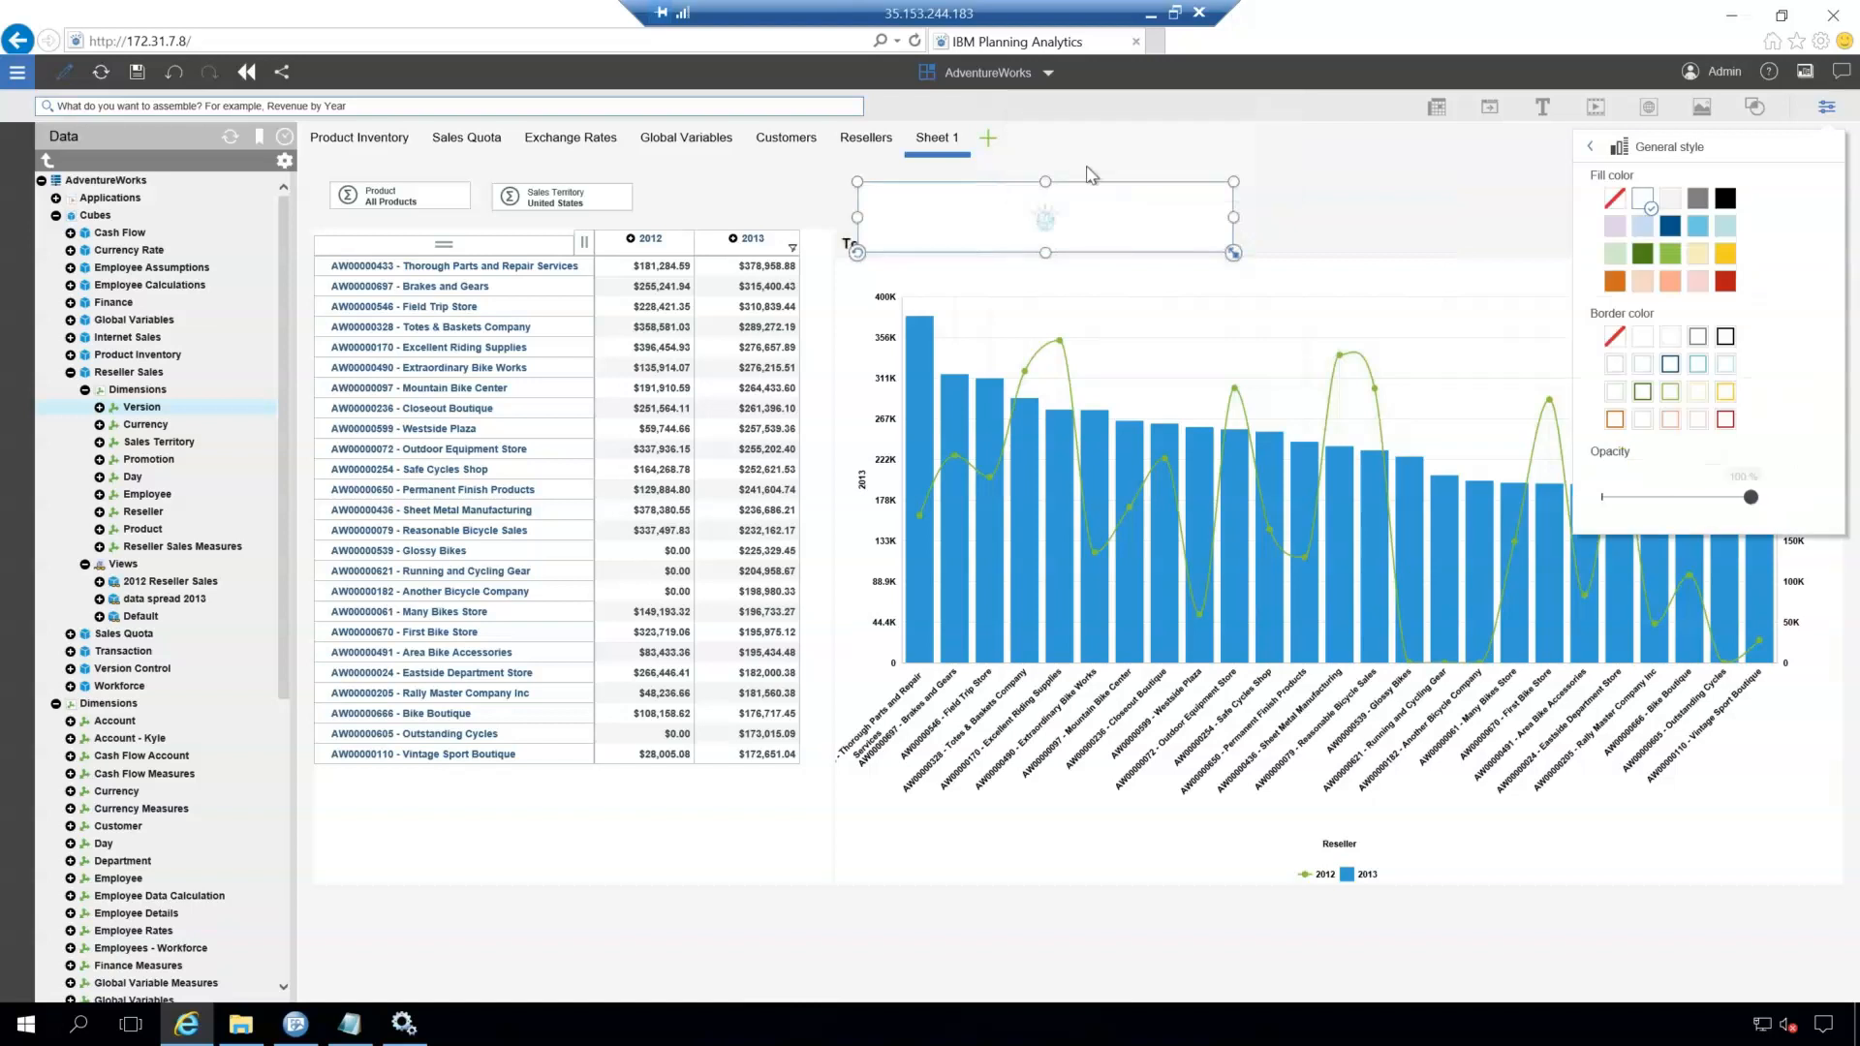
# Step: Slightly shrink the Version slider and position it above the chart, to the right of the Top 25 Resellers title
pyautogui.moveTo(869, 184); pyautogui.dragTo(733, 184)
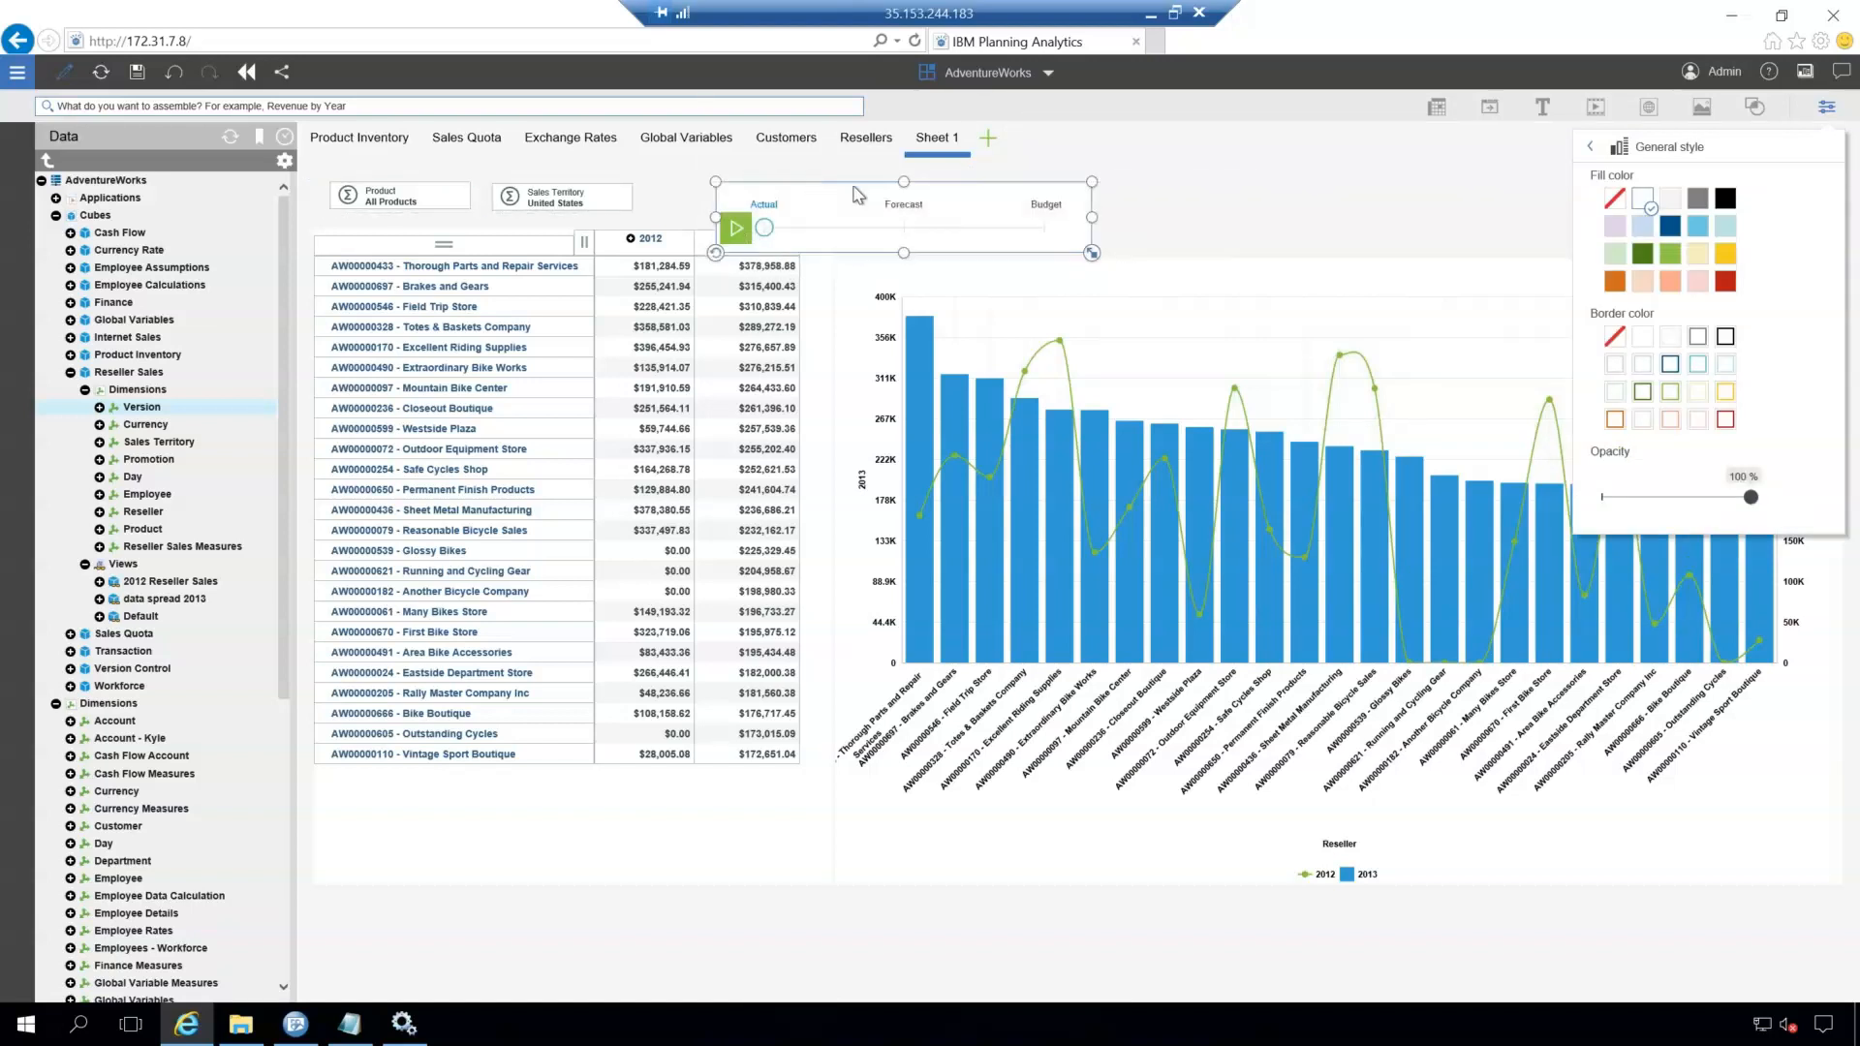
pyautogui.moveTo(1091, 252)
pyautogui.mouseDown()
pyautogui.moveTo(1008, 231)
pyautogui.moveTo(1069, 229)
pyautogui.moveTo(1087, 250)
pyautogui.mouseUp()
pyautogui.moveTo(1320, 261)
pyautogui.mouseDown()
pyautogui.moveTo(1282, 253)
pyautogui.moveTo(1349, 260)
pyautogui.mouseUp()
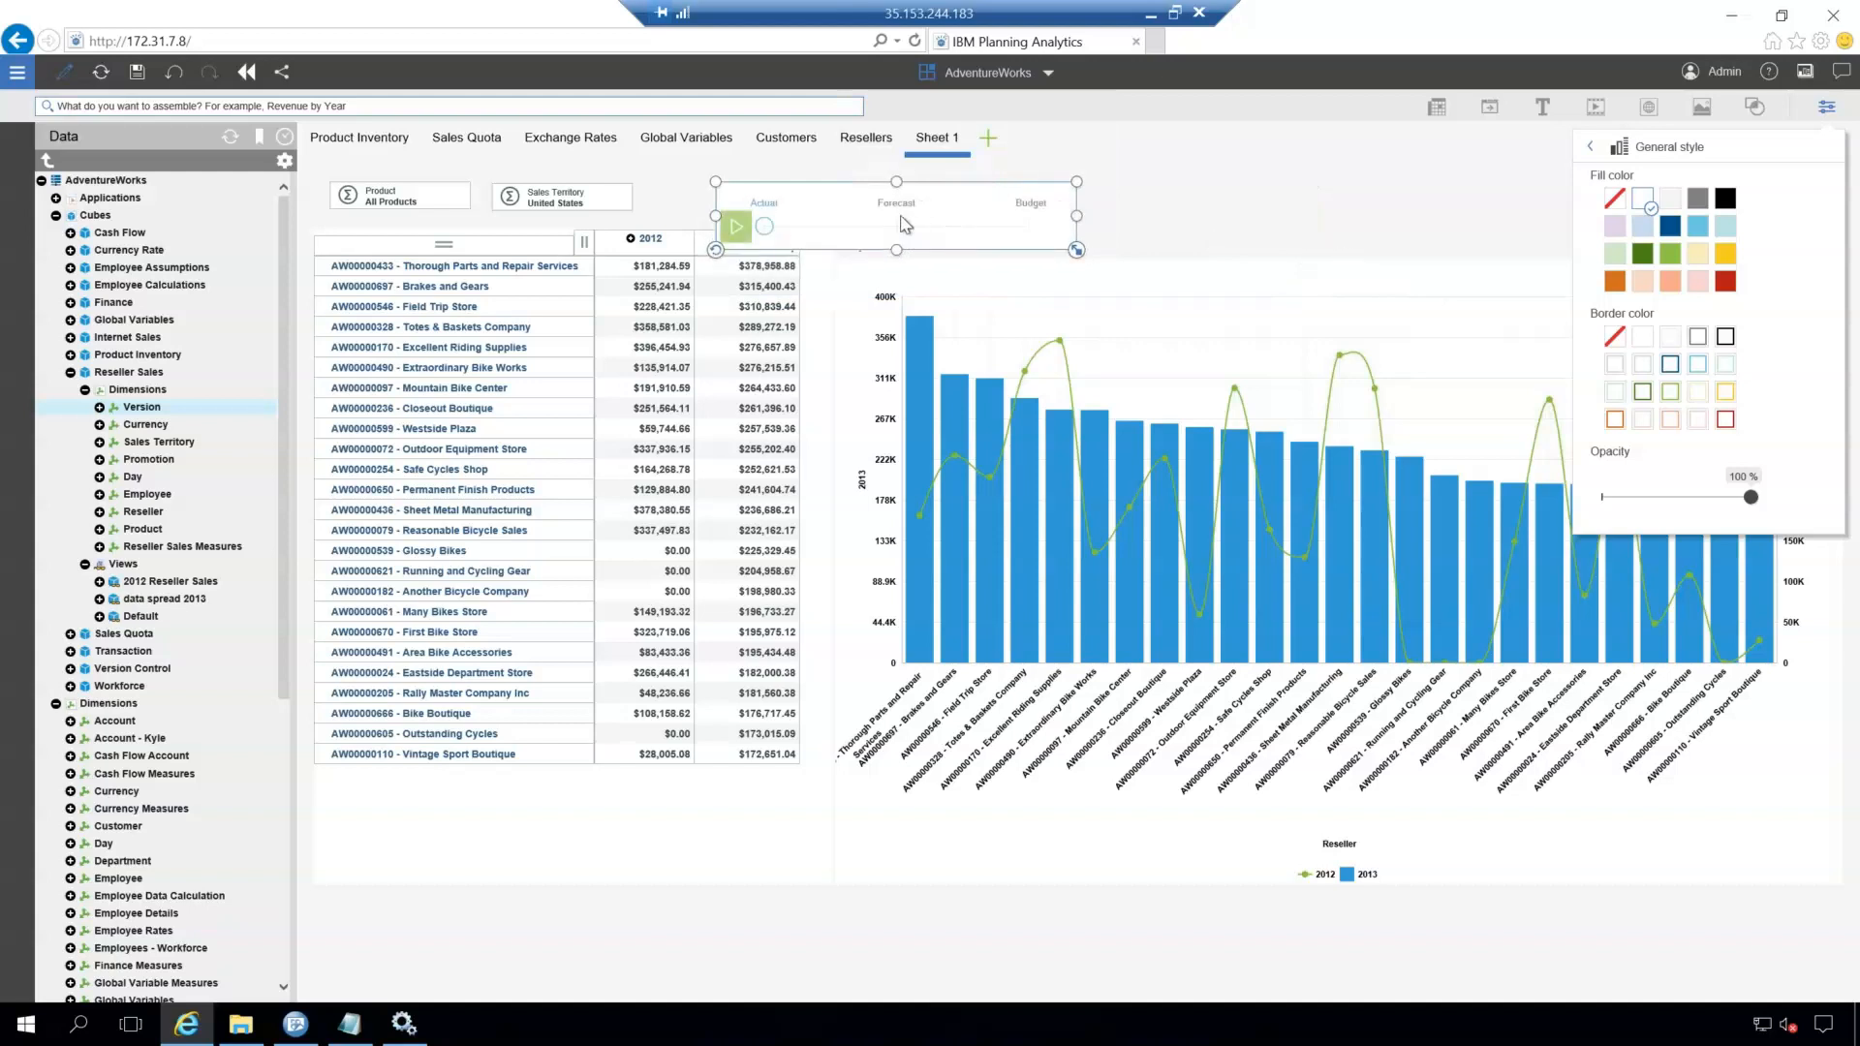
pyautogui.moveTo(863, 201); pyautogui.dragTo(1086, 192)
# Step: Play the Version slider through its members, stop playback, and switch to Forecast and back to Actual to compare the data
pyautogui.click(1064, 229)
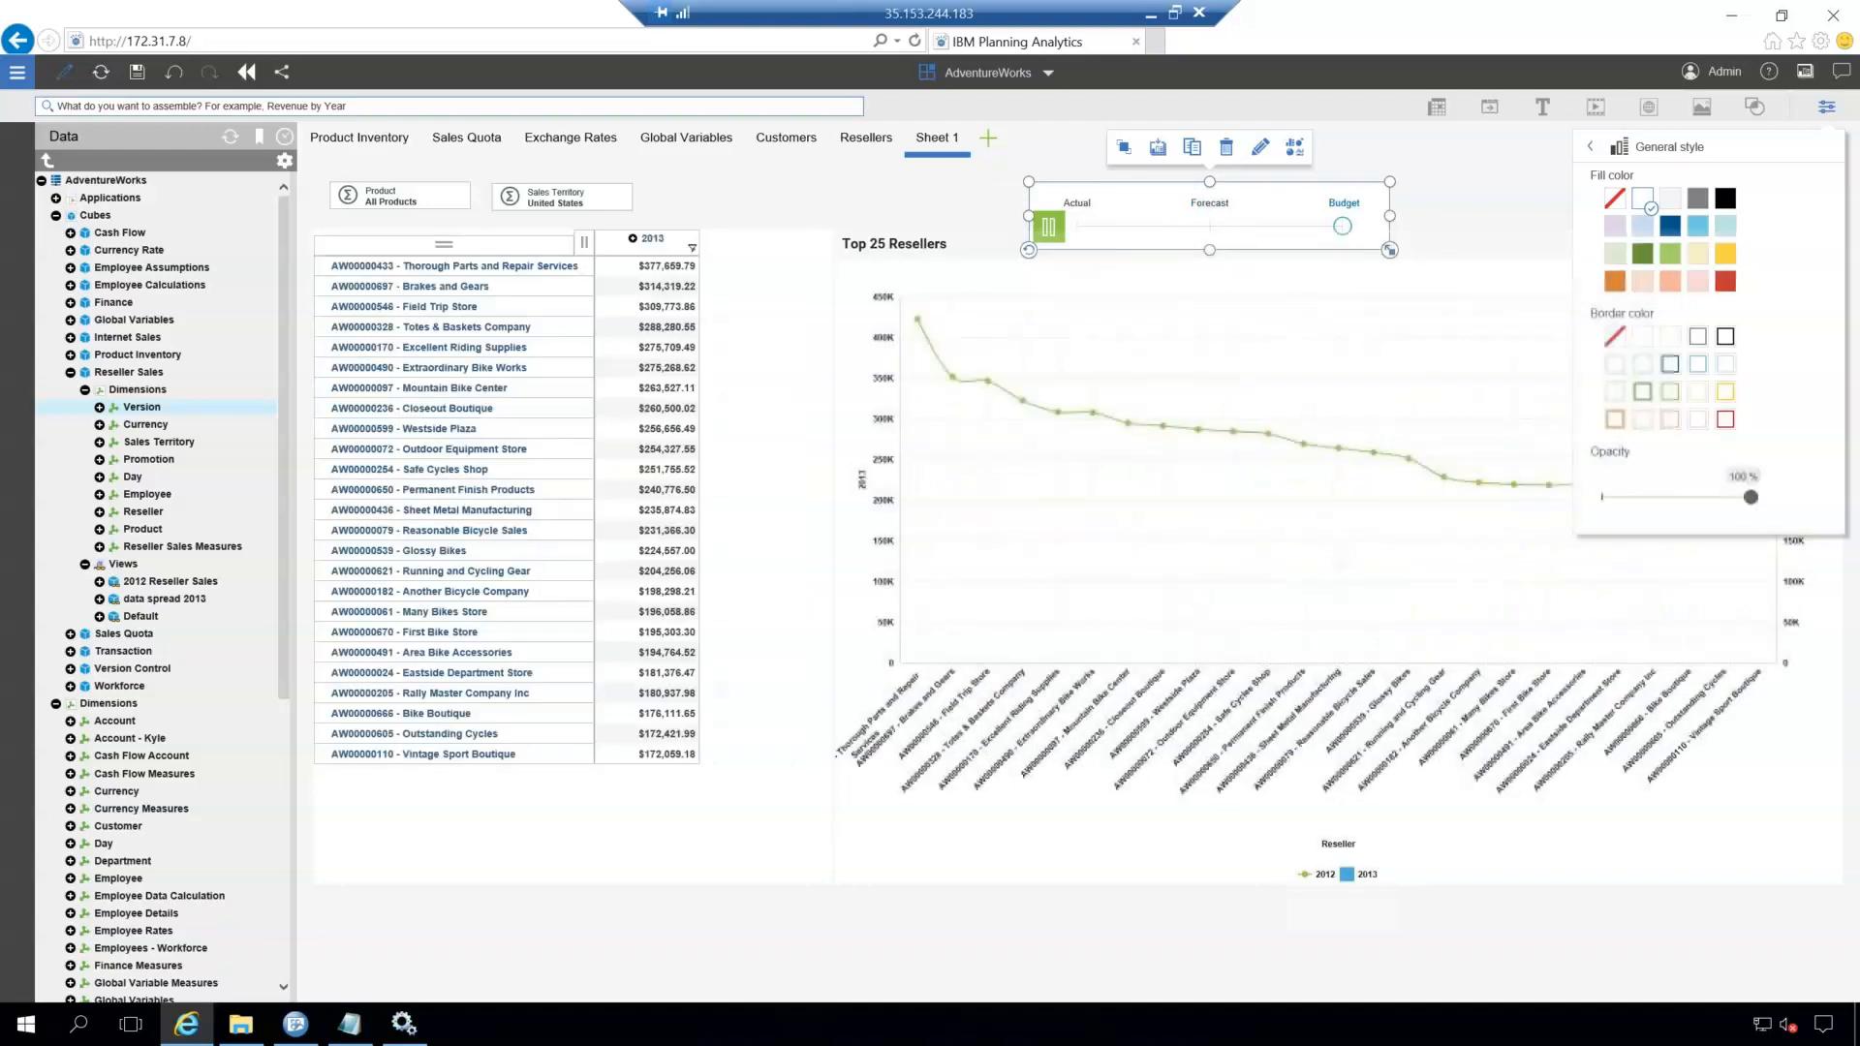
pyautogui.click(1049, 228)
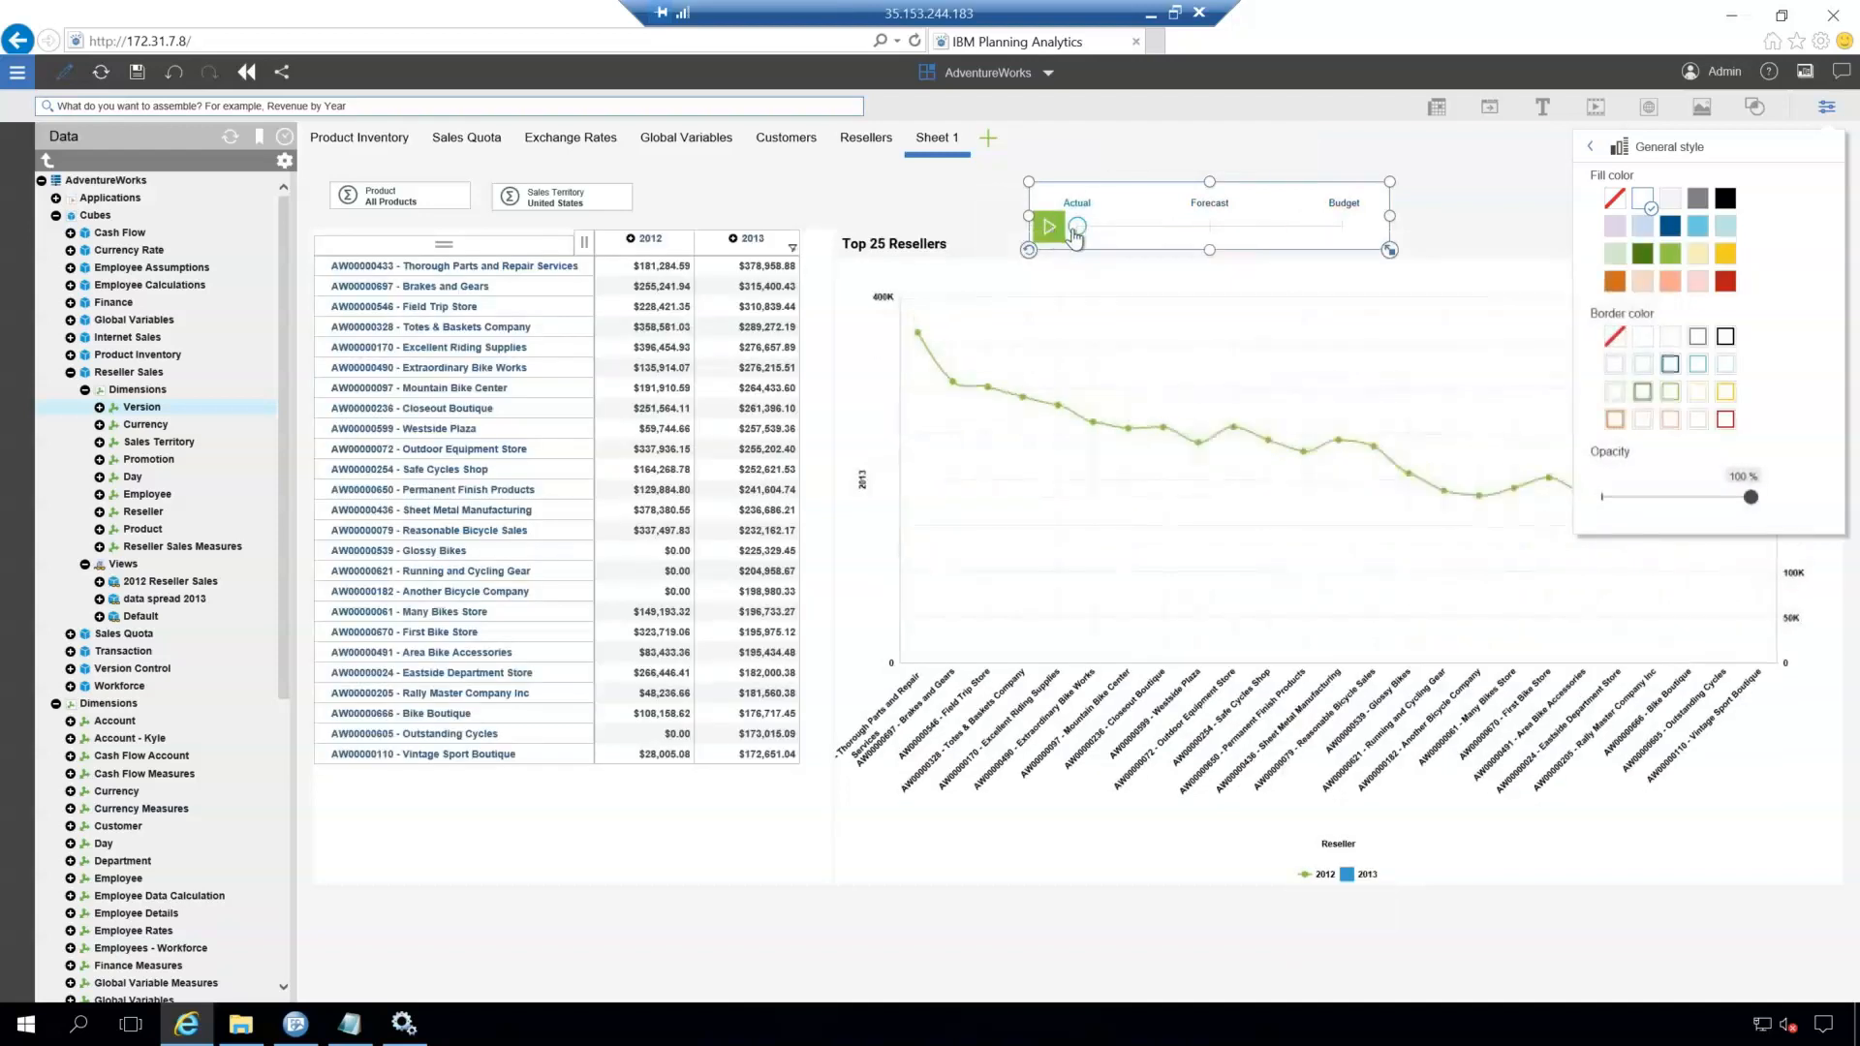
pyautogui.click(1080, 233)
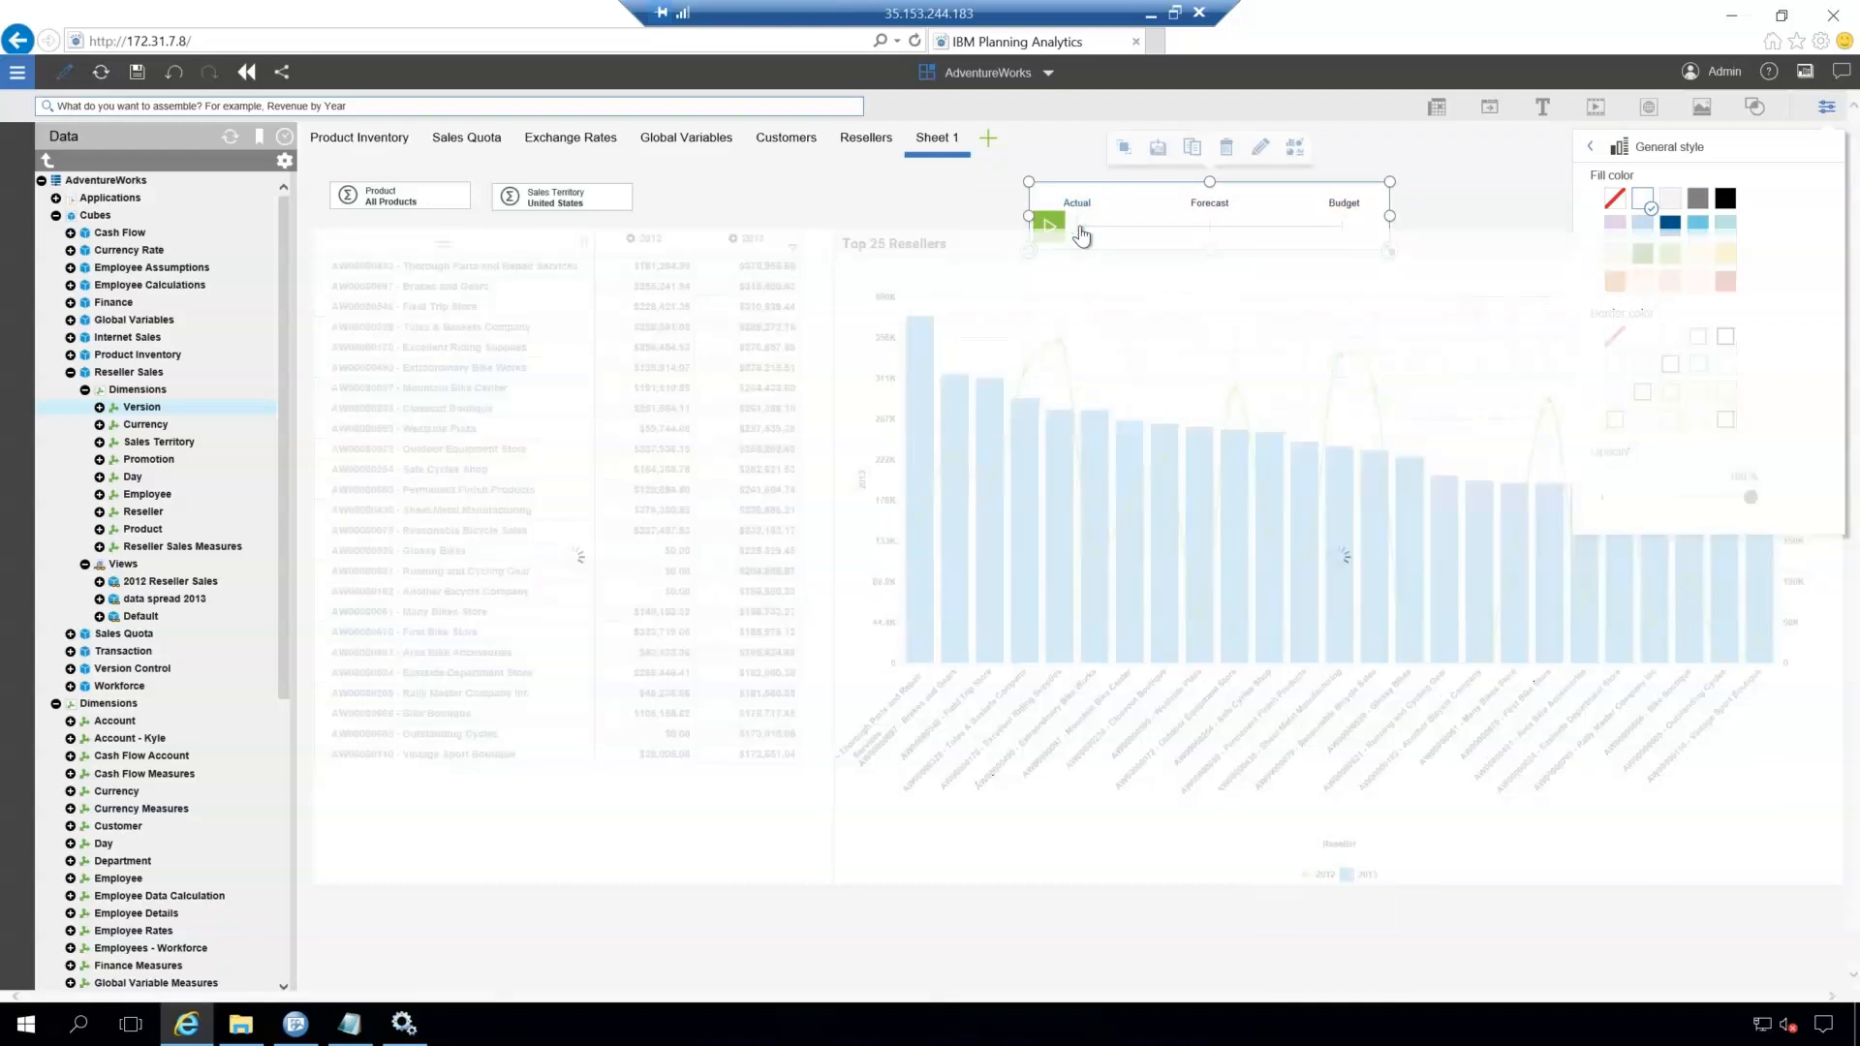
pyautogui.click(1213, 227)
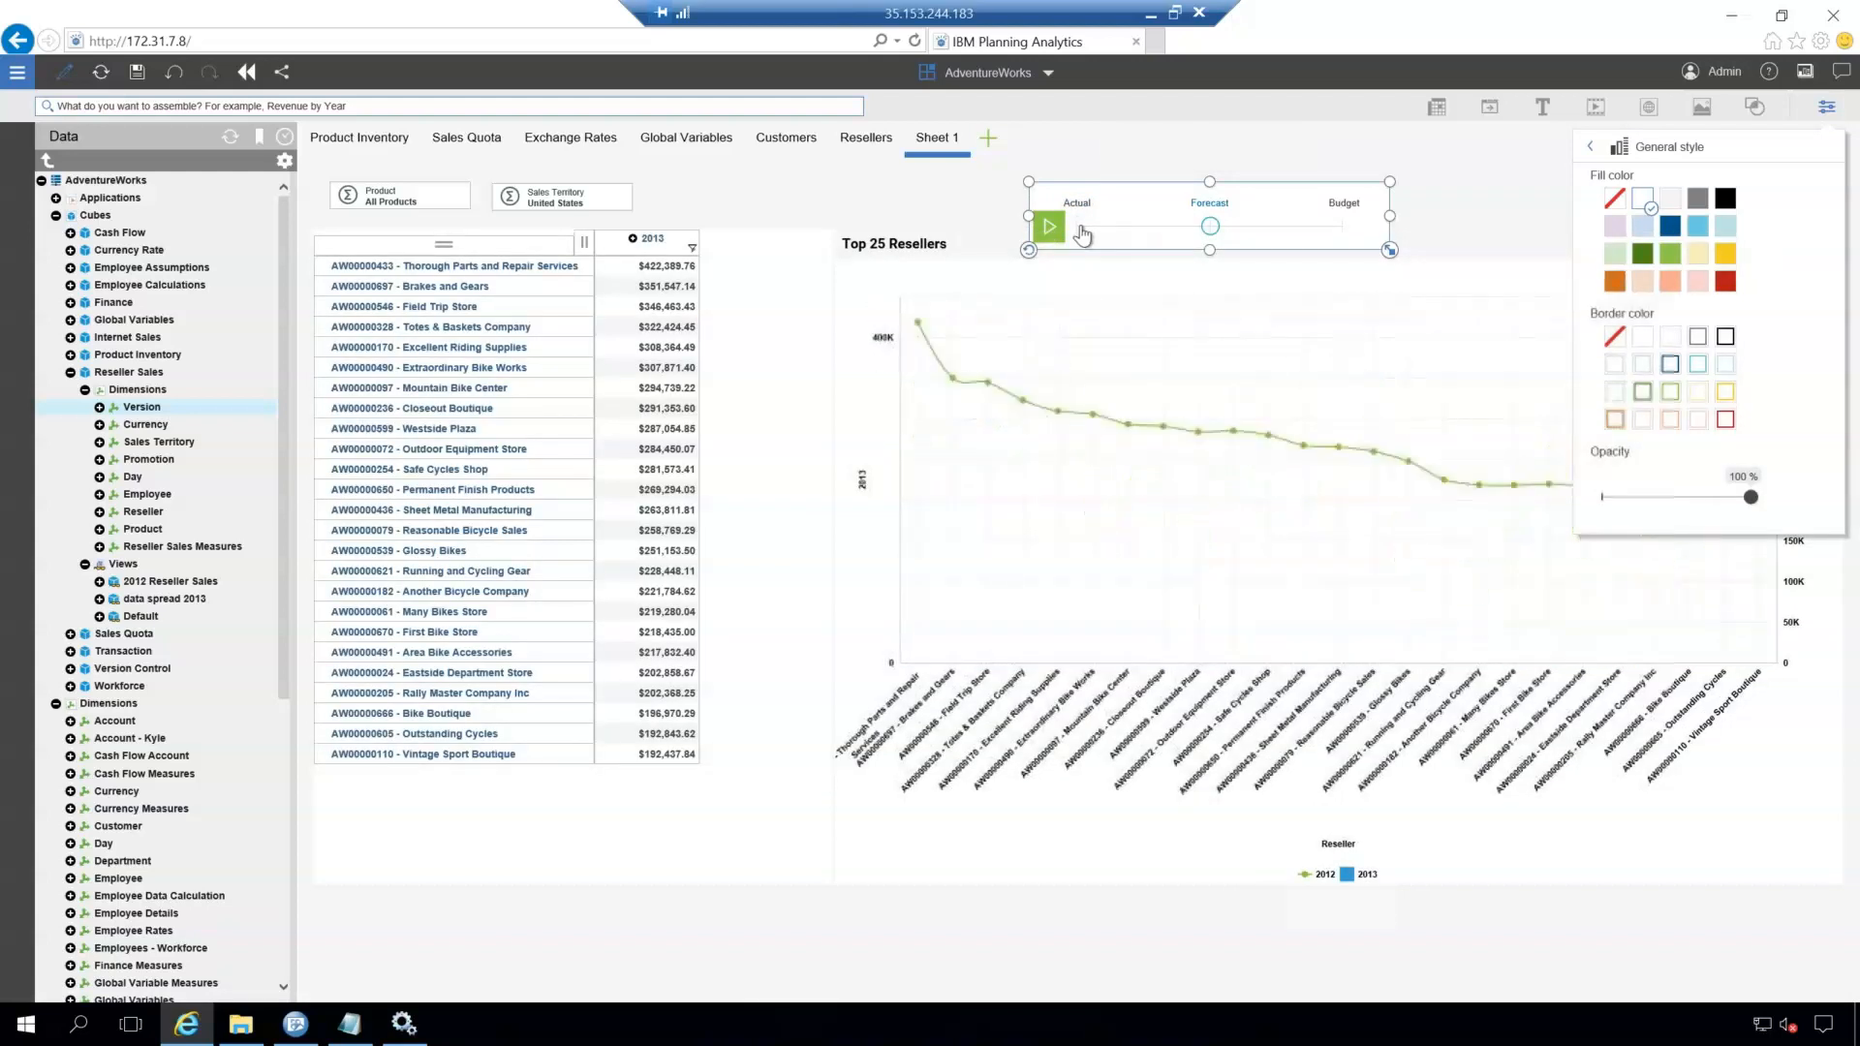
pyautogui.click(1082, 233)
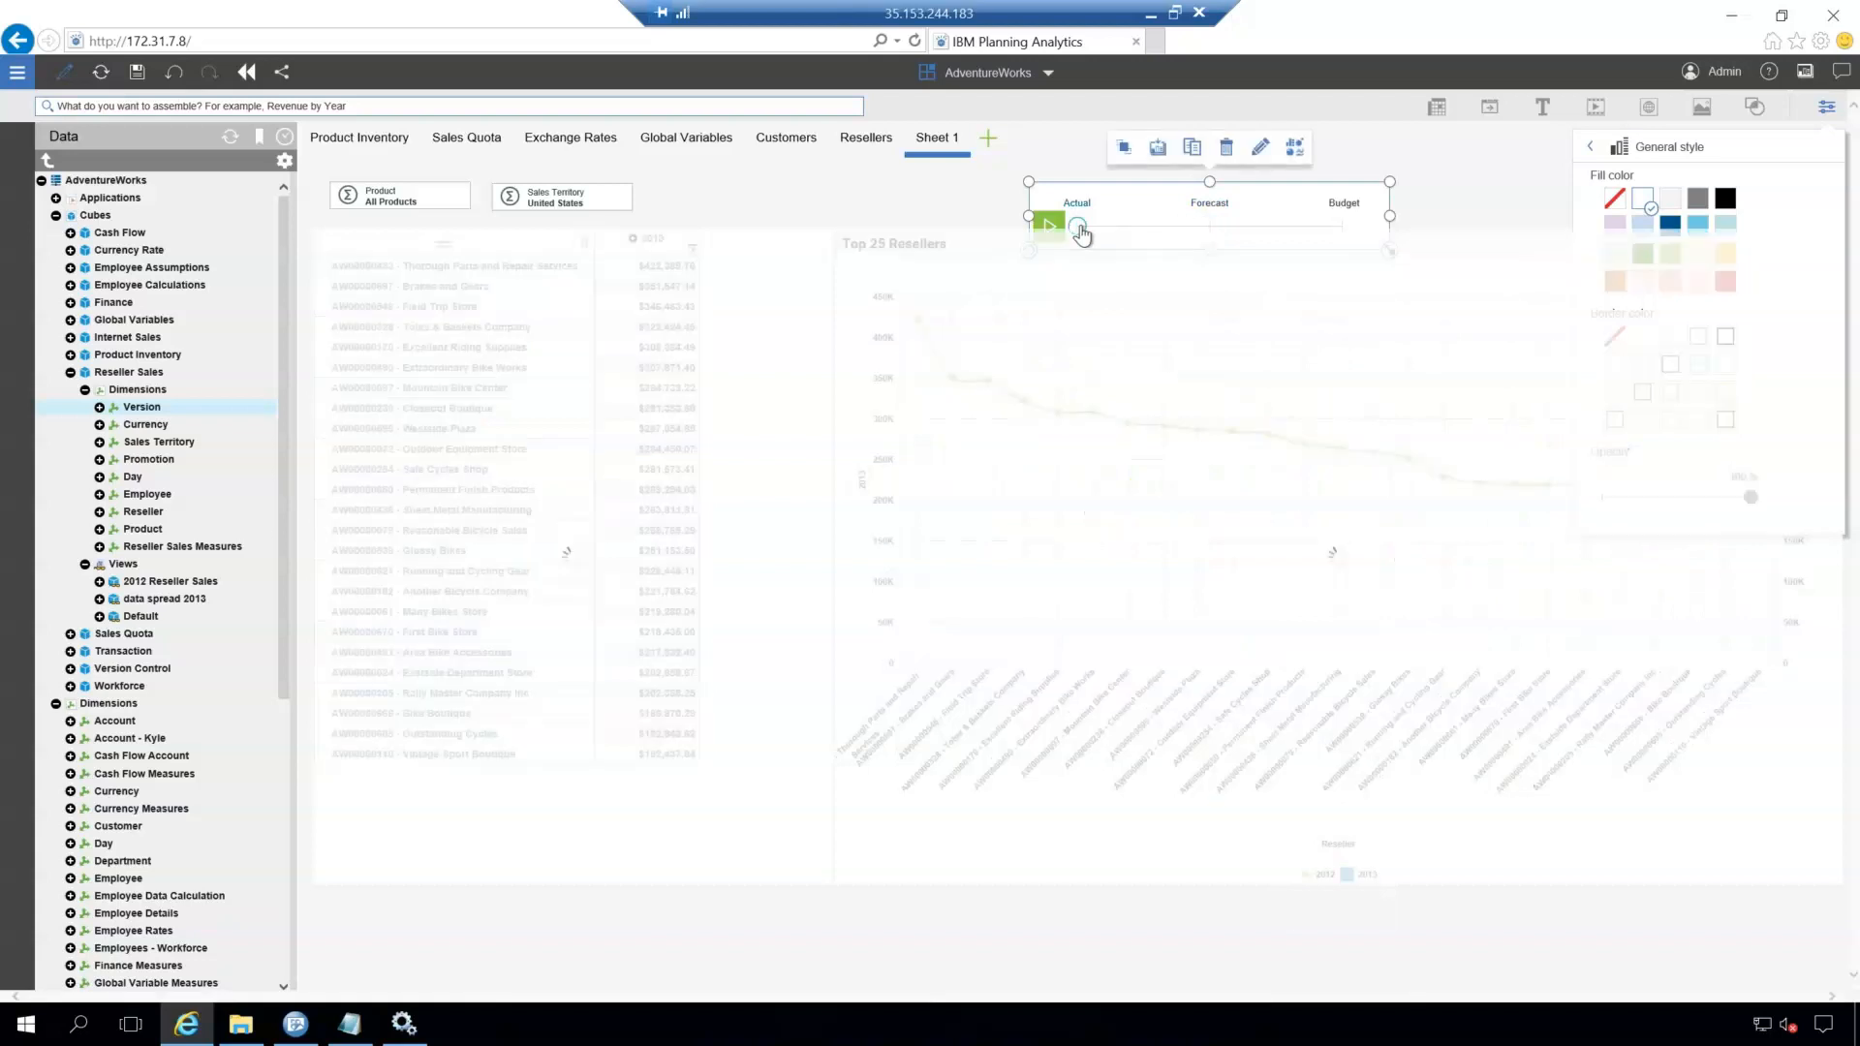